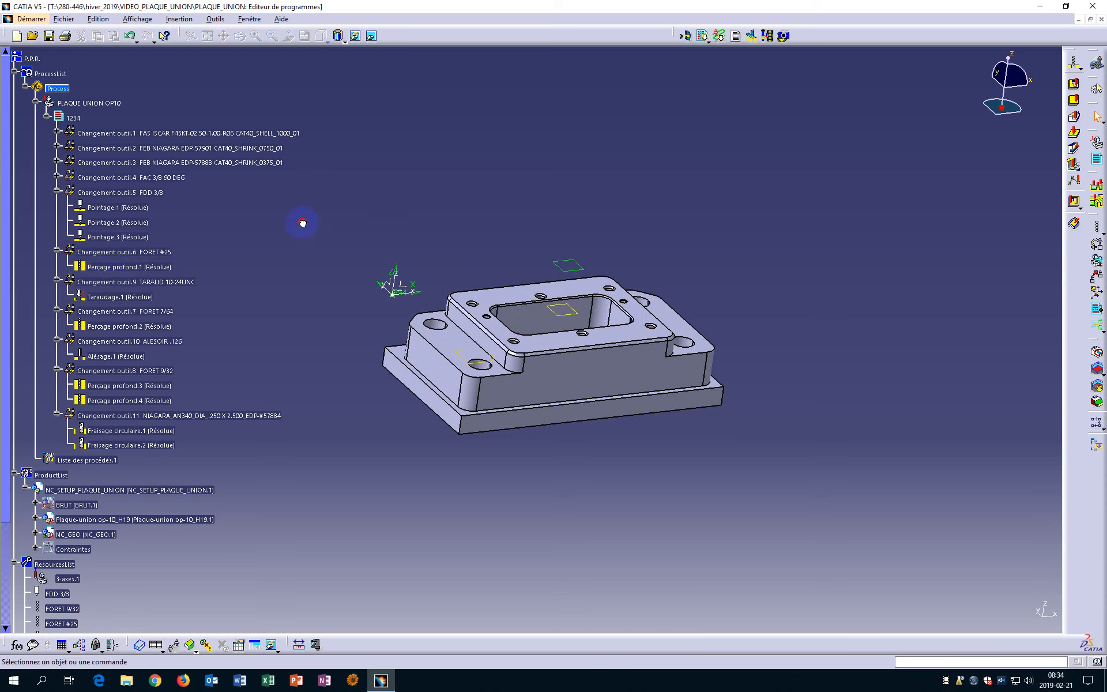
Launch VERICUT 8.1.5 after checking the tool resources at the end of the CATIA process tree
{"action": "scroll", "coordinate": [317, 270], "scroll_direction": "down", "scroll_amount": 7}
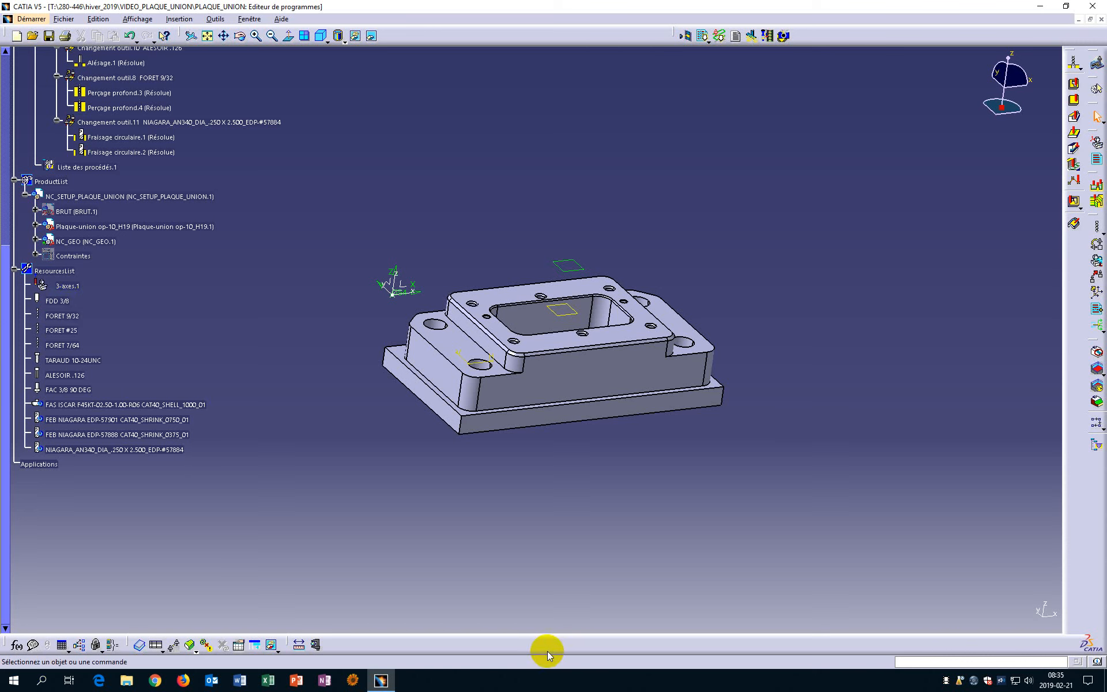
{"action": "left_click", "coordinate": [14, 683]}
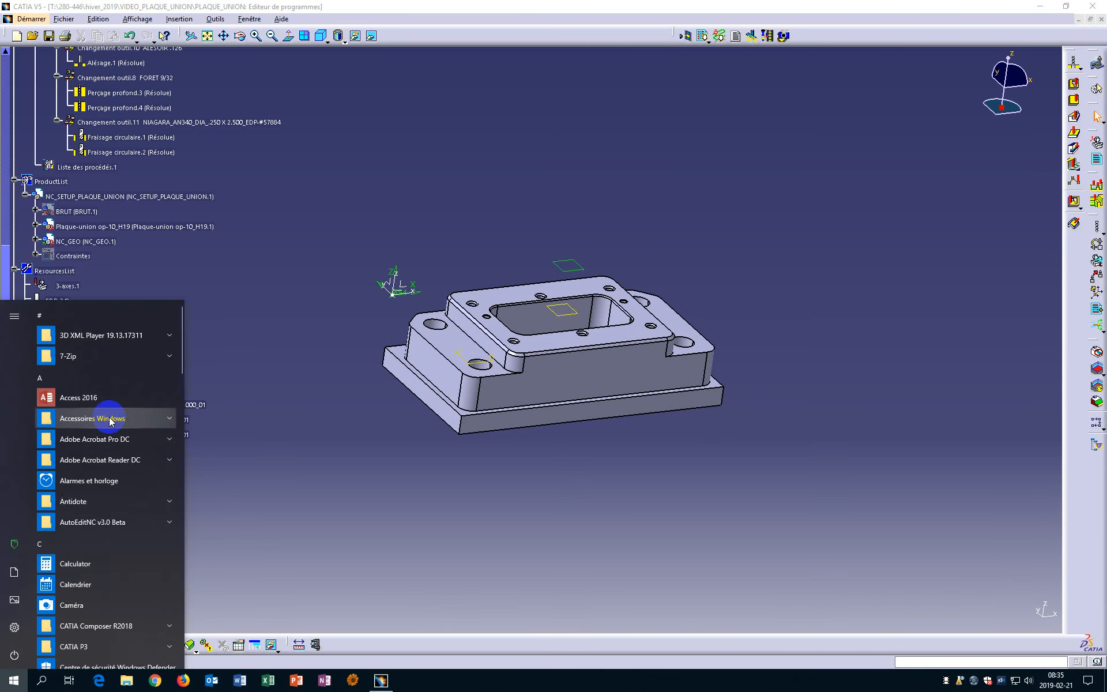
{"action": "scroll", "coordinate": [109, 416], "scroll_direction": "down", "scroll_amount": 3}
{"action": "scroll", "coordinate": [109, 416], "scroll_direction": "down", "scroll_amount": 10}
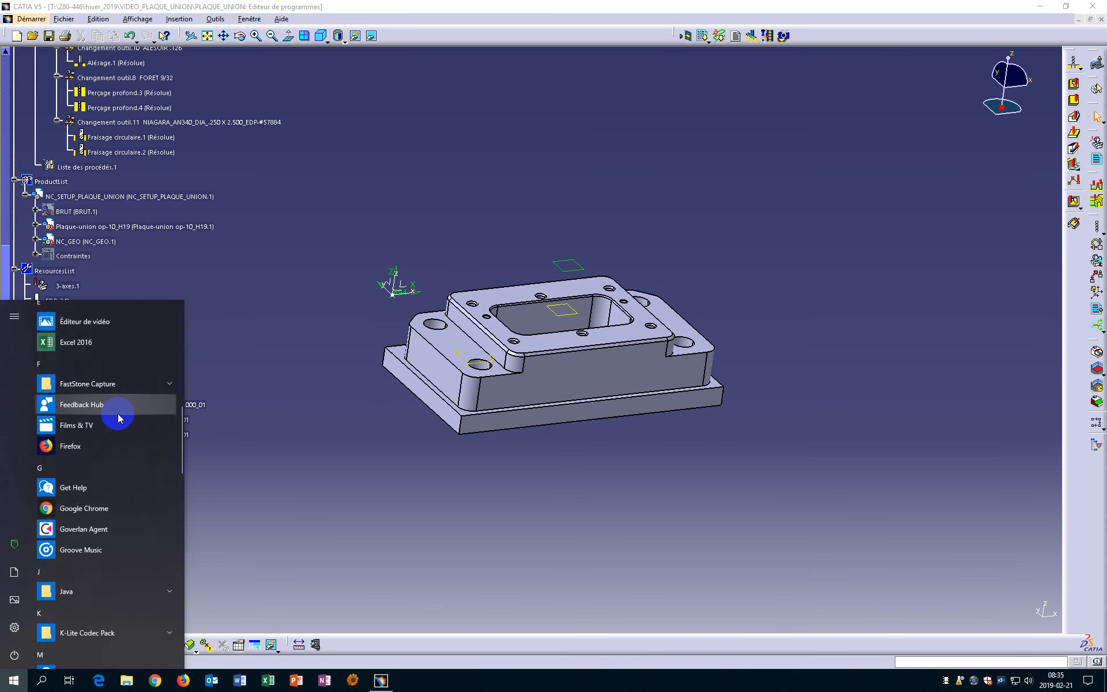
{"action": "scroll", "coordinate": [122, 433], "scroll_direction": "down", "scroll_amount": 10}
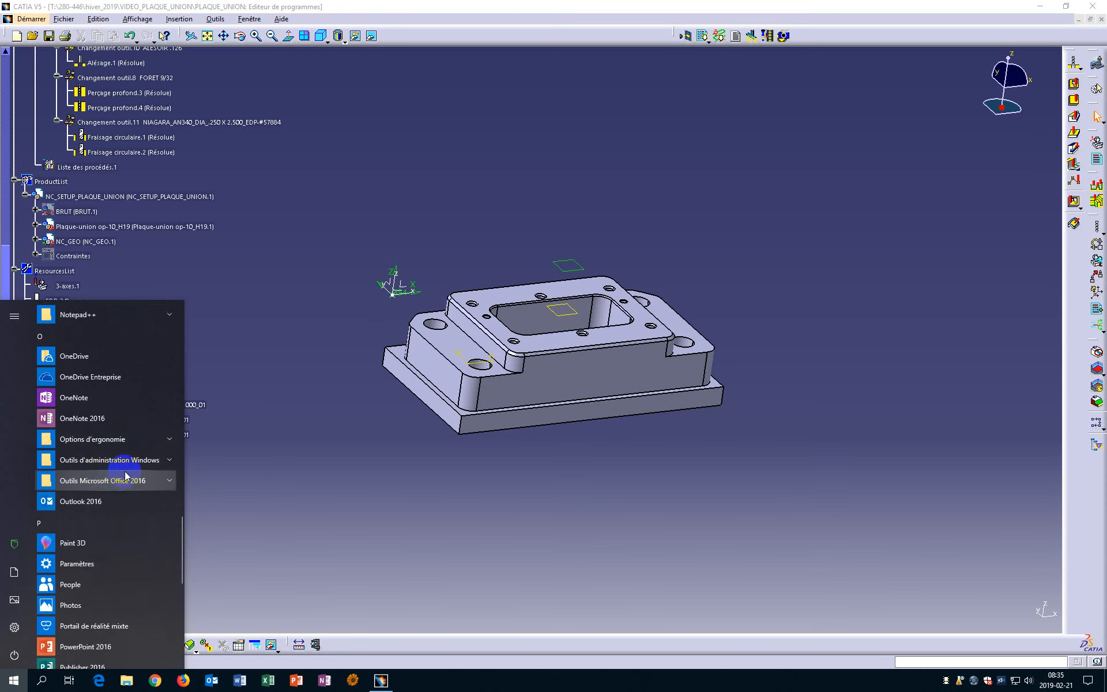
{"action": "scroll", "coordinate": [124, 472], "scroll_direction": "up", "scroll_amount": 10}
{"action": "scroll", "coordinate": [124, 472], "scroll_direction": "up", "scroll_amount": 6}
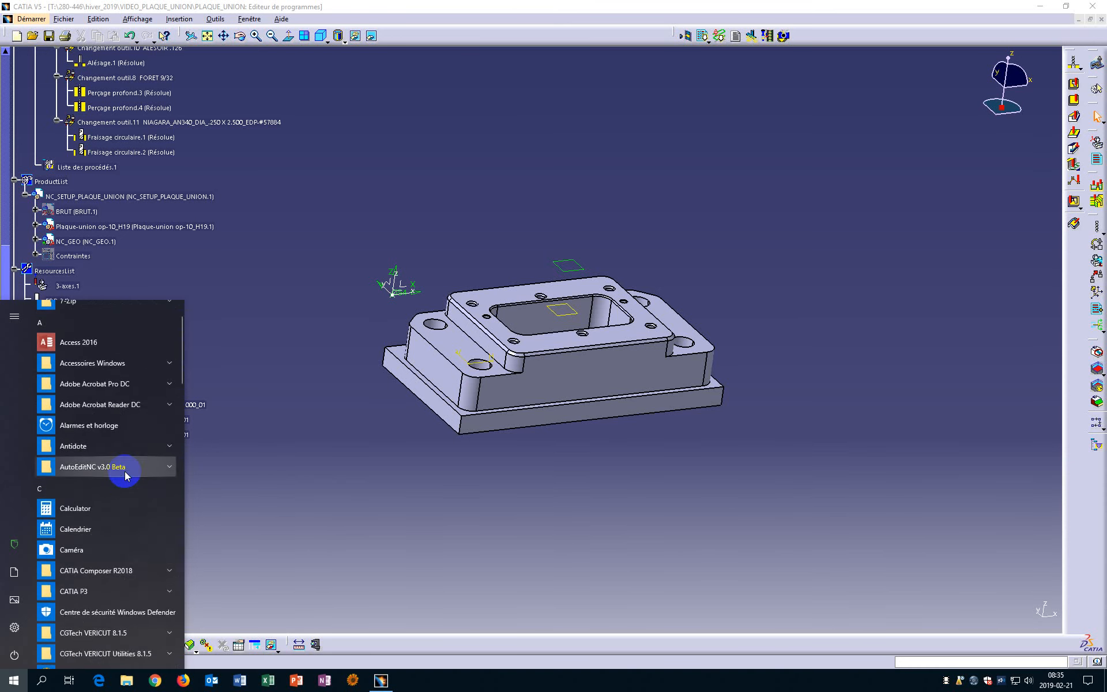
{"action": "scroll", "coordinate": [116, 489], "scroll_direction": "down", "scroll_amount": 4}
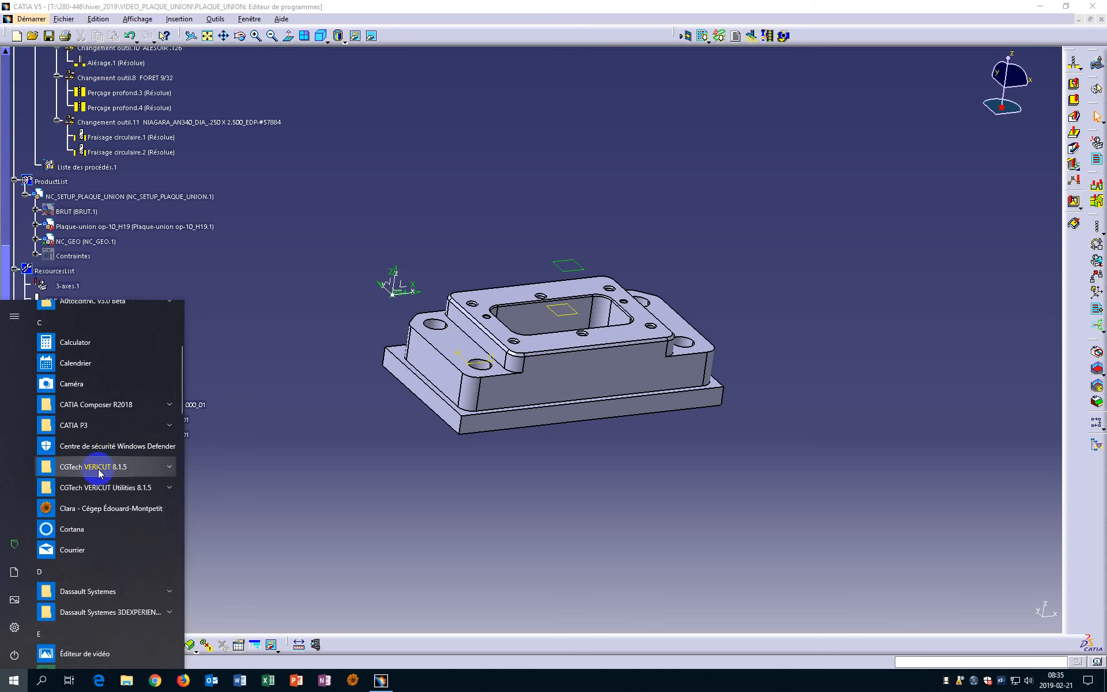
{"action": "left_click", "coordinate": [160, 470]}
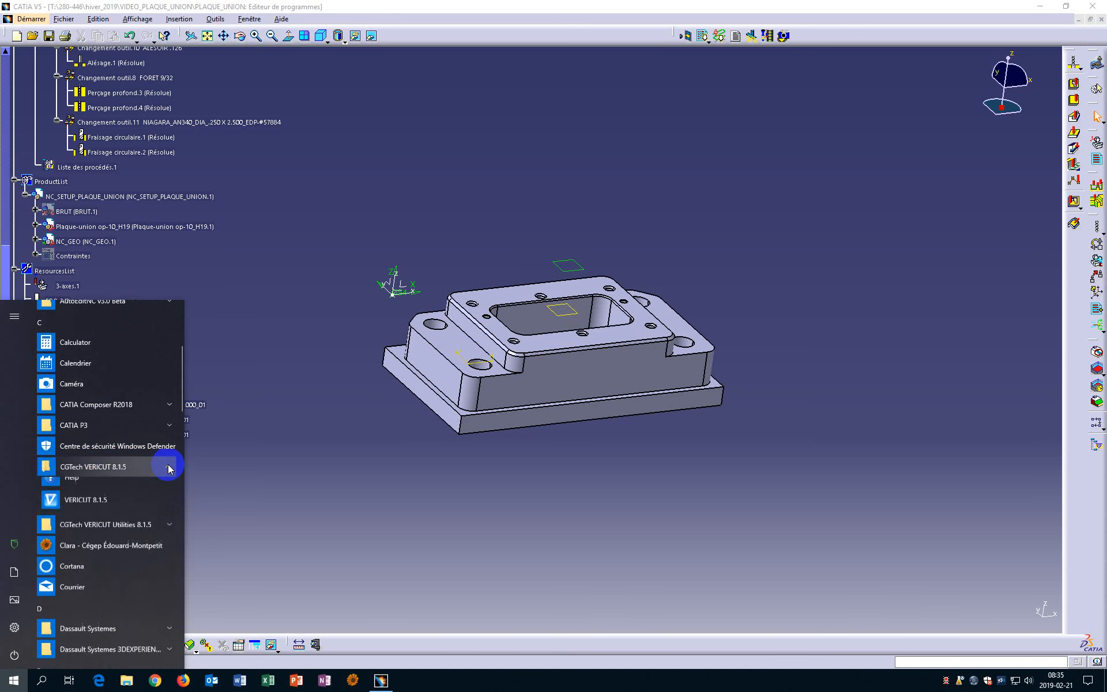
{"action": "left_click", "coordinate": [84, 510]}
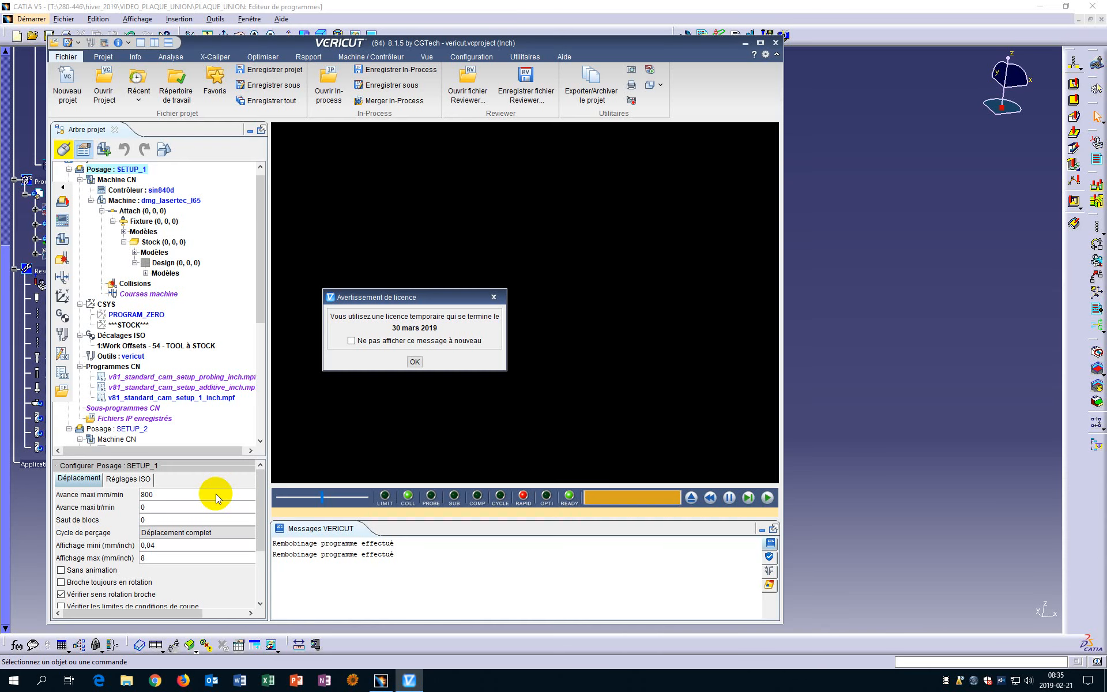
Dismiss the licence warning and the welcome window, setting both not to show again, with VERICUT maximized
{"action": "left_click", "coordinate": [352, 340]}
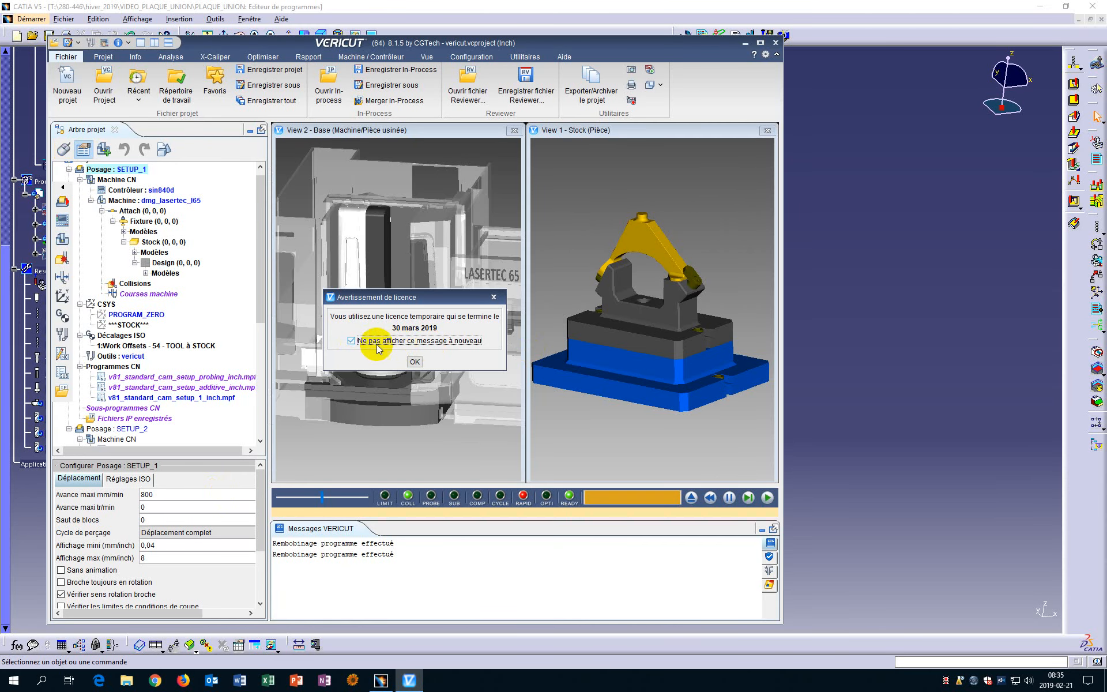
{"action": "left_click", "coordinate": [415, 361]}
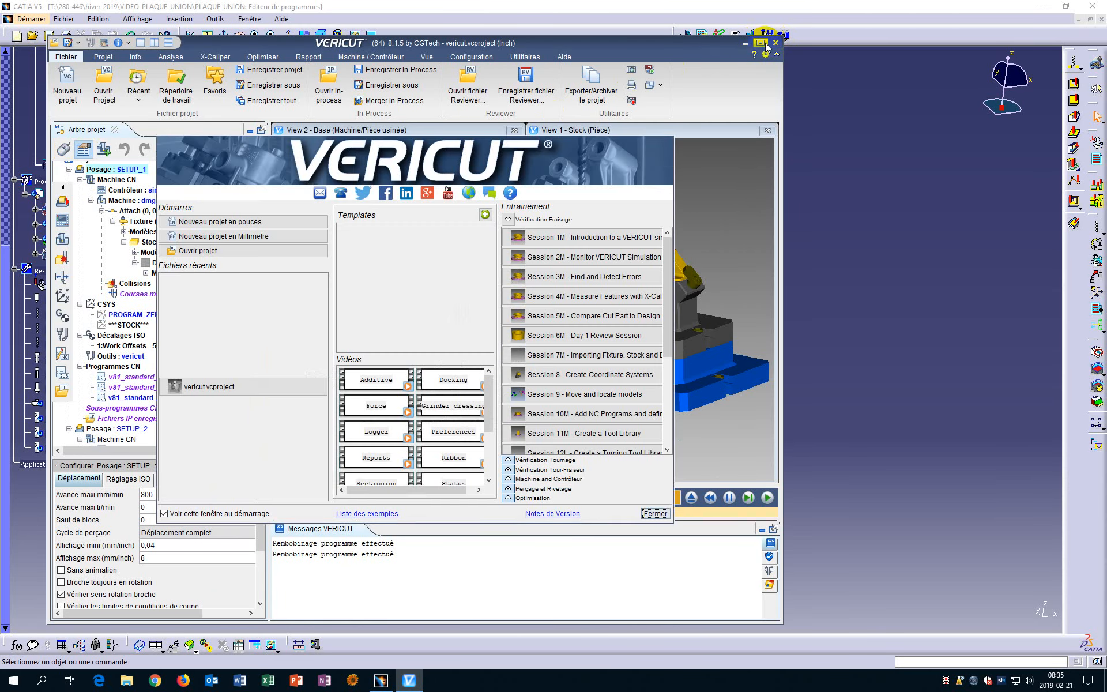
{"action": "left_click", "coordinate": [760, 43]}
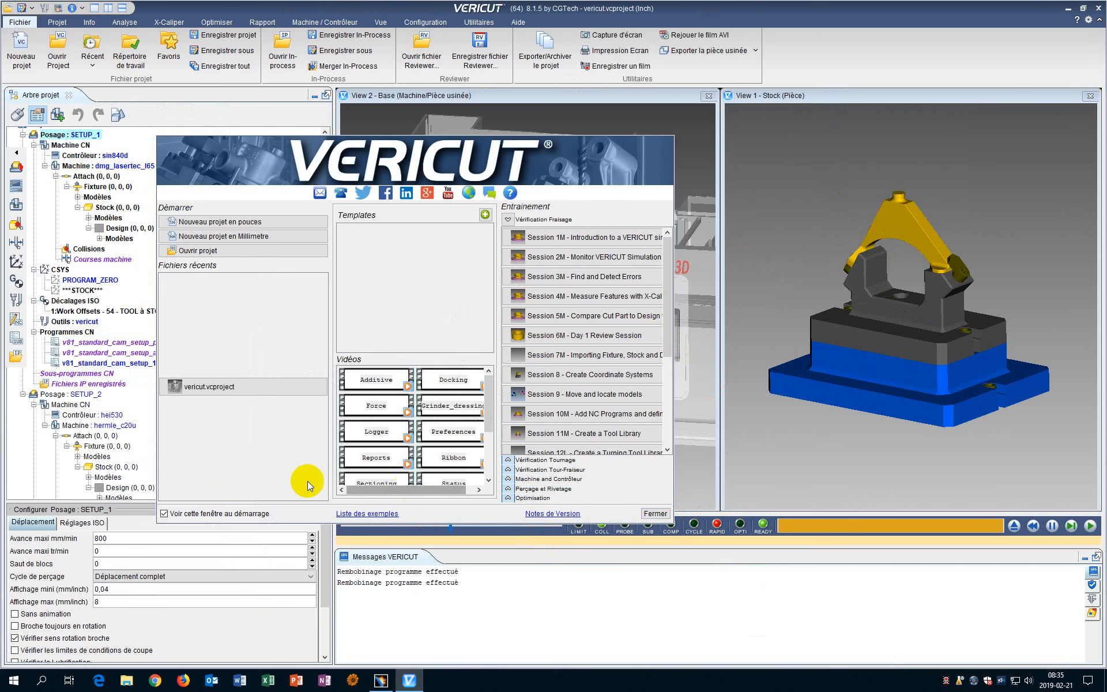
{"action": "left_click", "coordinate": [166, 513]}
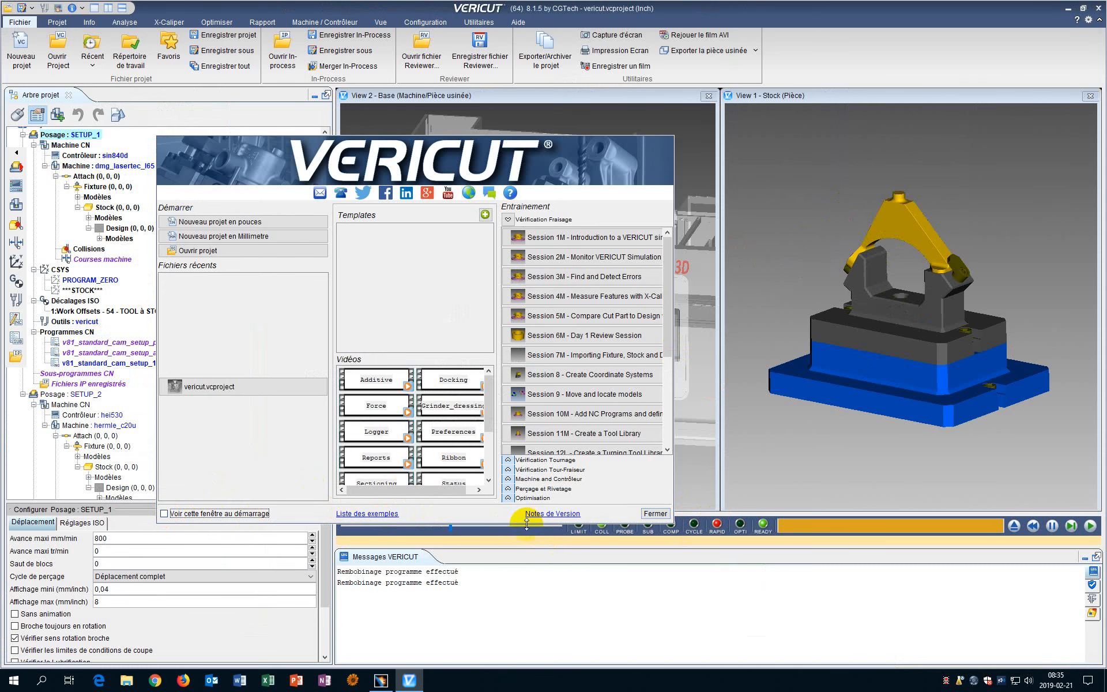
{"action": "left_click", "coordinate": [654, 512]}
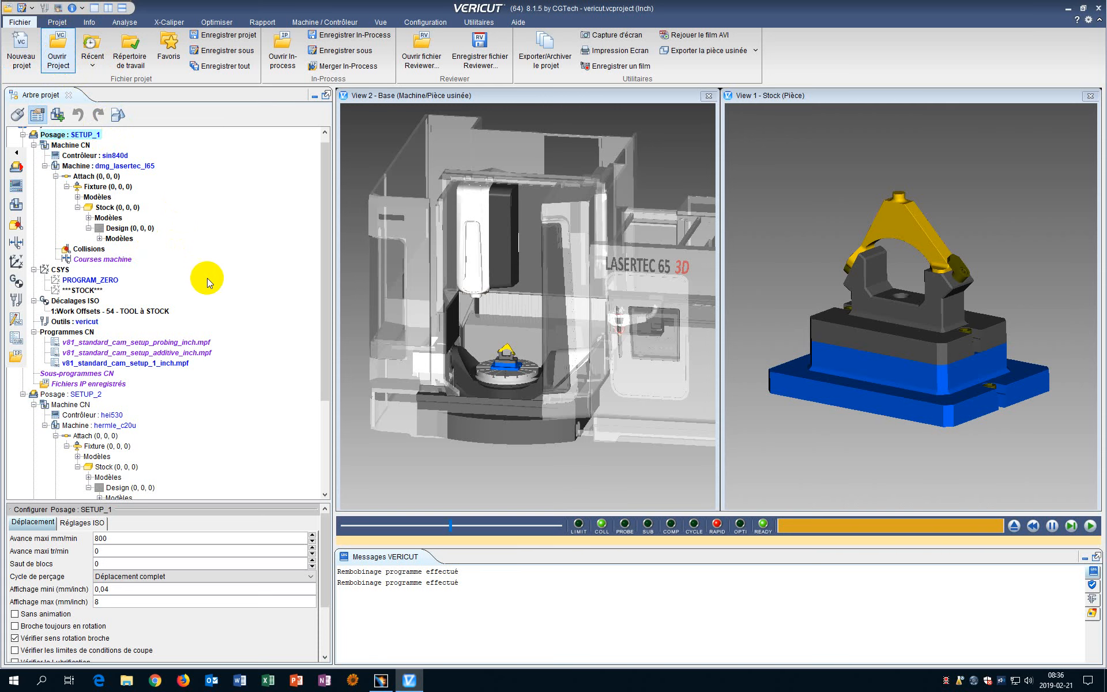
Browse for a project to open on network drive R:, expanding the étudiants folder and its 280-446 subfolder
{"action": "left_click_drag", "start_coordinate": [437, 230], "coordinate": [554, 152]}
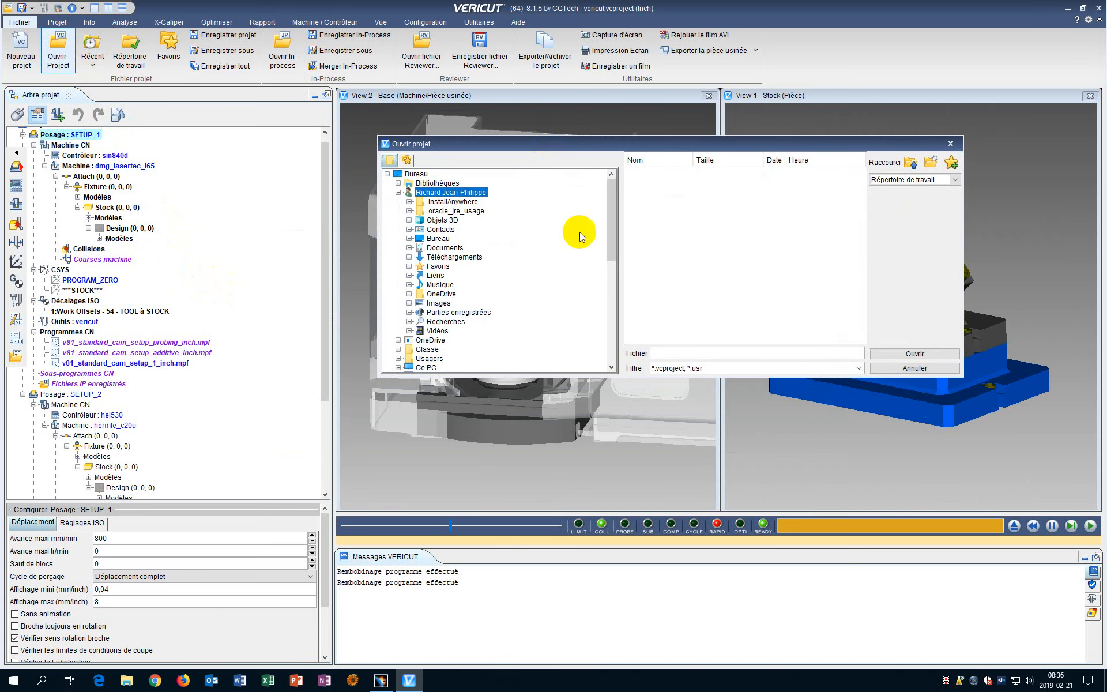
{"action": "left_click_drag", "start_coordinate": [610, 239], "coordinate": [615, 360]}
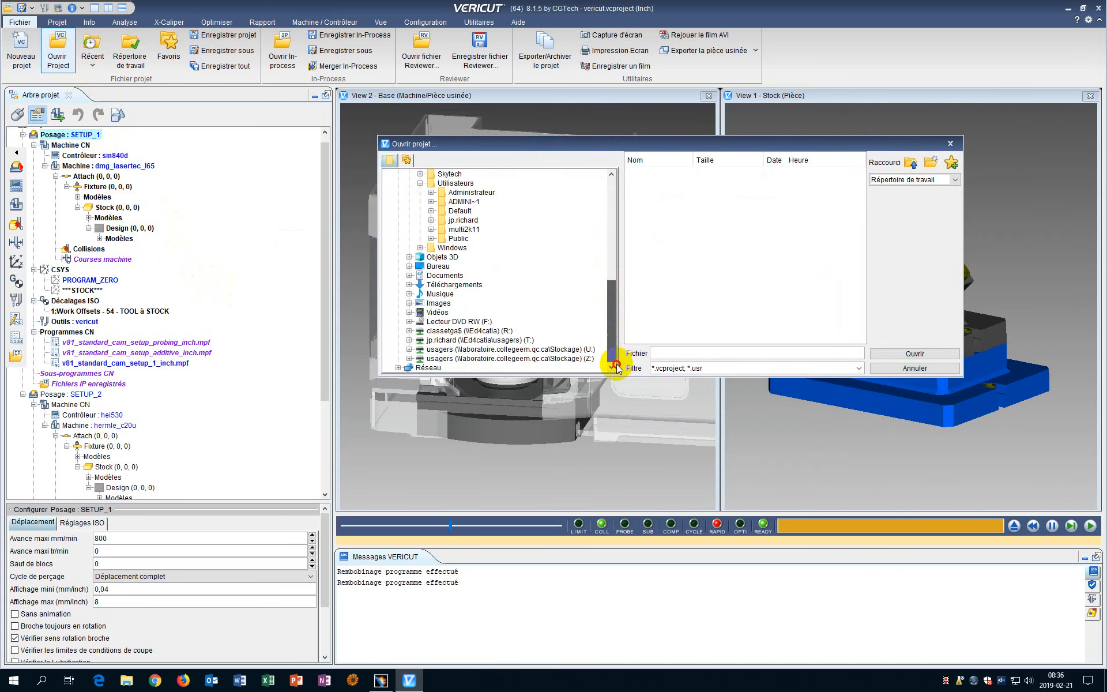
{"action": "left_click", "coordinate": [490, 331]}
{"action": "double_click", "coordinate": [490, 332]}
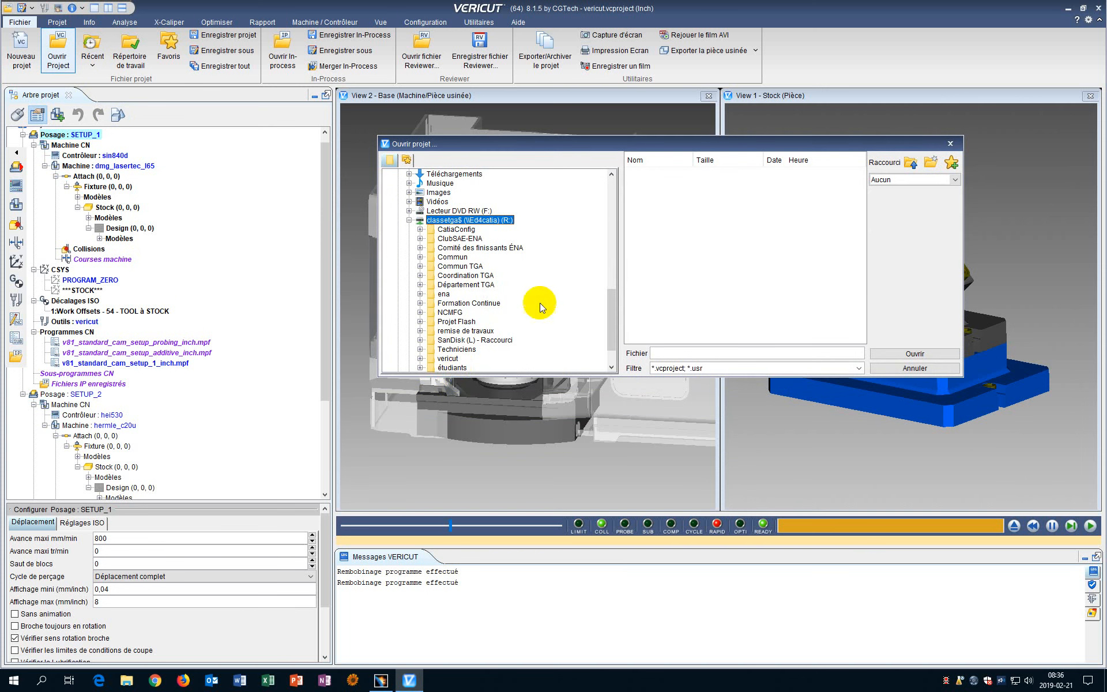
{"action": "scroll", "coordinate": [540, 303], "scroll_direction": "down", "scroll_amount": 5}
{"action": "double_click", "coordinate": [455, 331]}
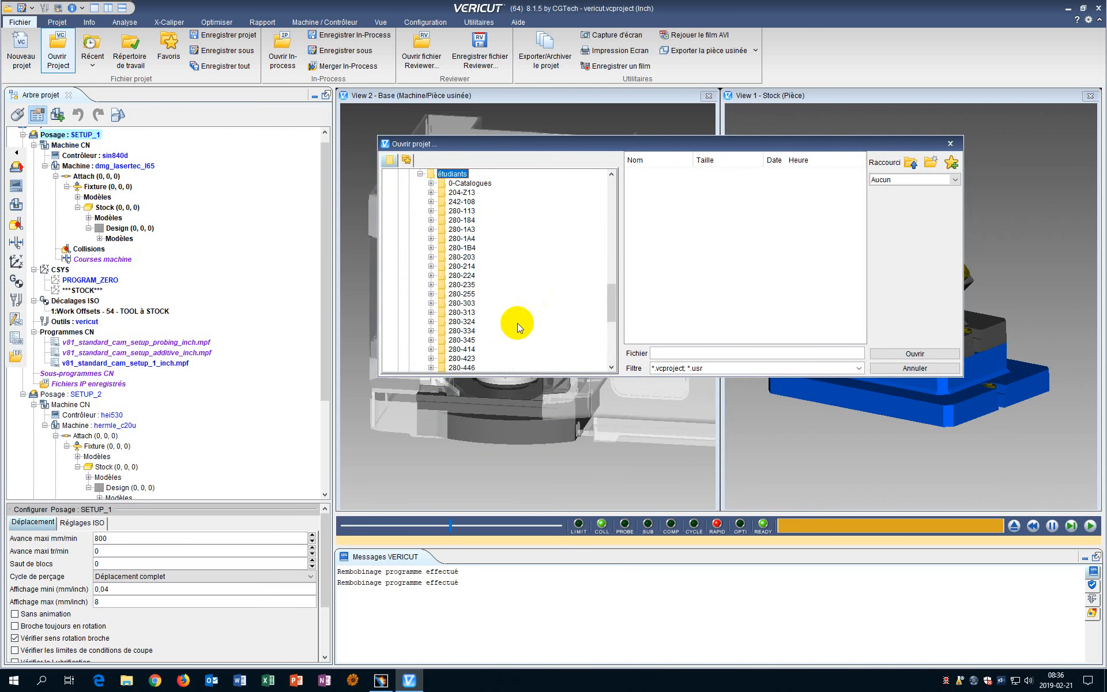
{"action": "scroll", "coordinate": [494, 321], "scroll_direction": "down", "scroll_amount": 3}
{"action": "double_click", "coordinate": [462, 298]}
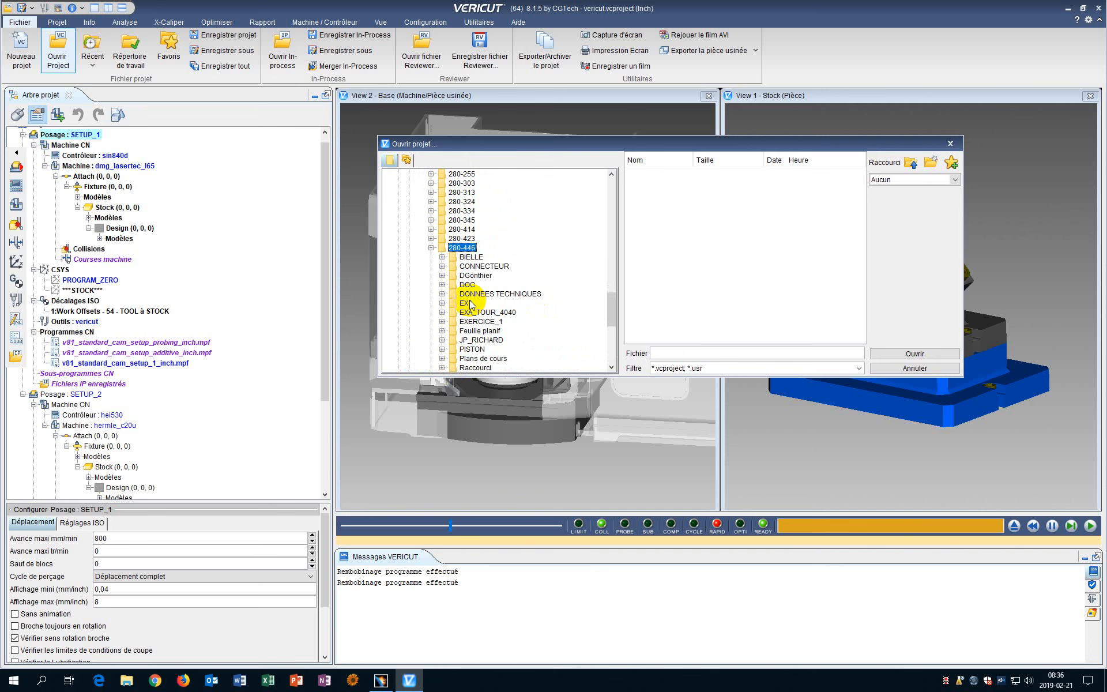
Open PLAQUE_UNION.vcproject from the VERICUT subfolder of projet #1, inside the instructor's personal folder under 280-446
{"action": "scroll", "coordinate": [531, 297], "scroll_direction": "down", "scroll_amount": 3}
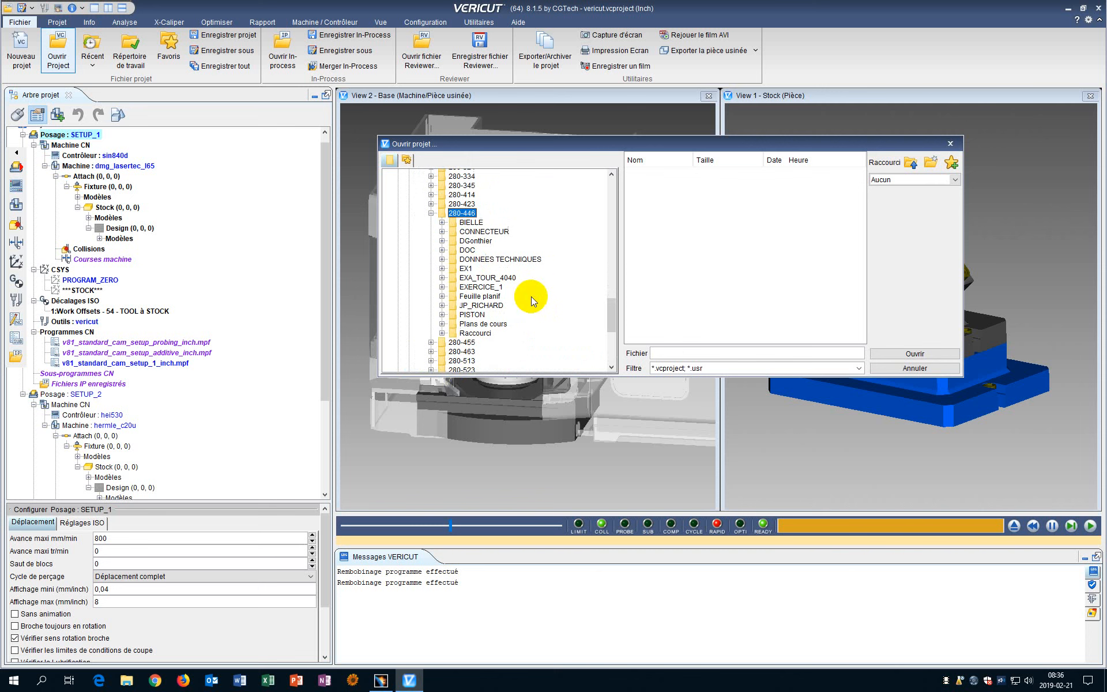
{"action": "double_click", "coordinate": [487, 306]}
{"action": "left_click", "coordinate": [492, 335]}
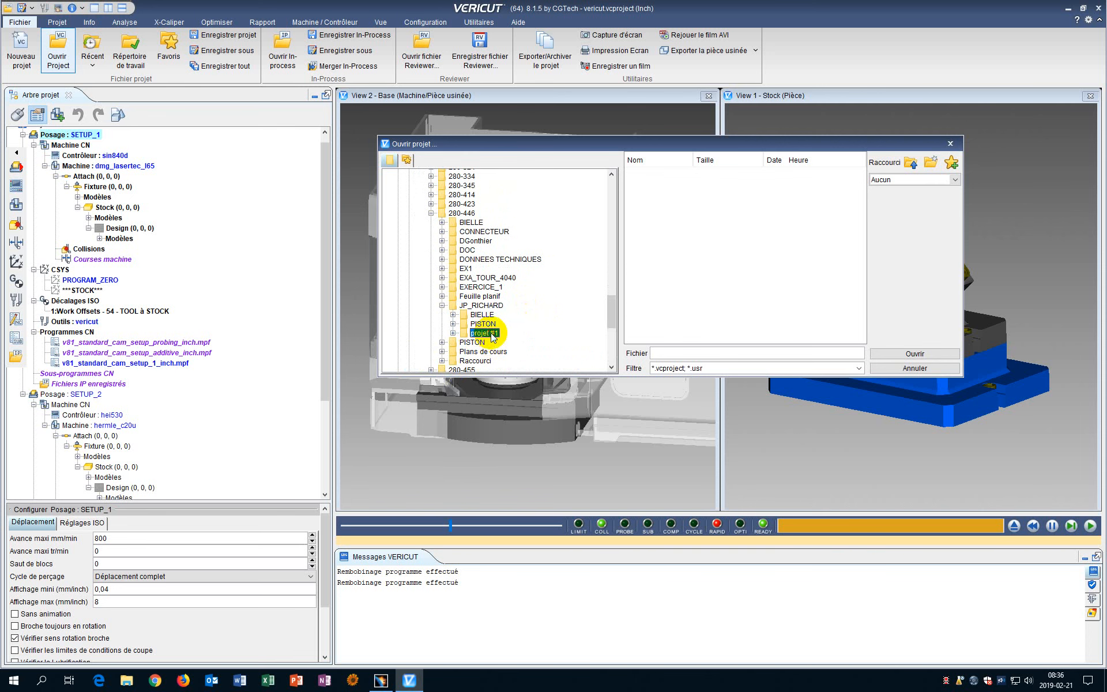
{"action": "double_click", "coordinate": [492, 335]}
{"action": "scroll", "coordinate": [546, 337], "scroll_direction": "down", "scroll_amount": 1}
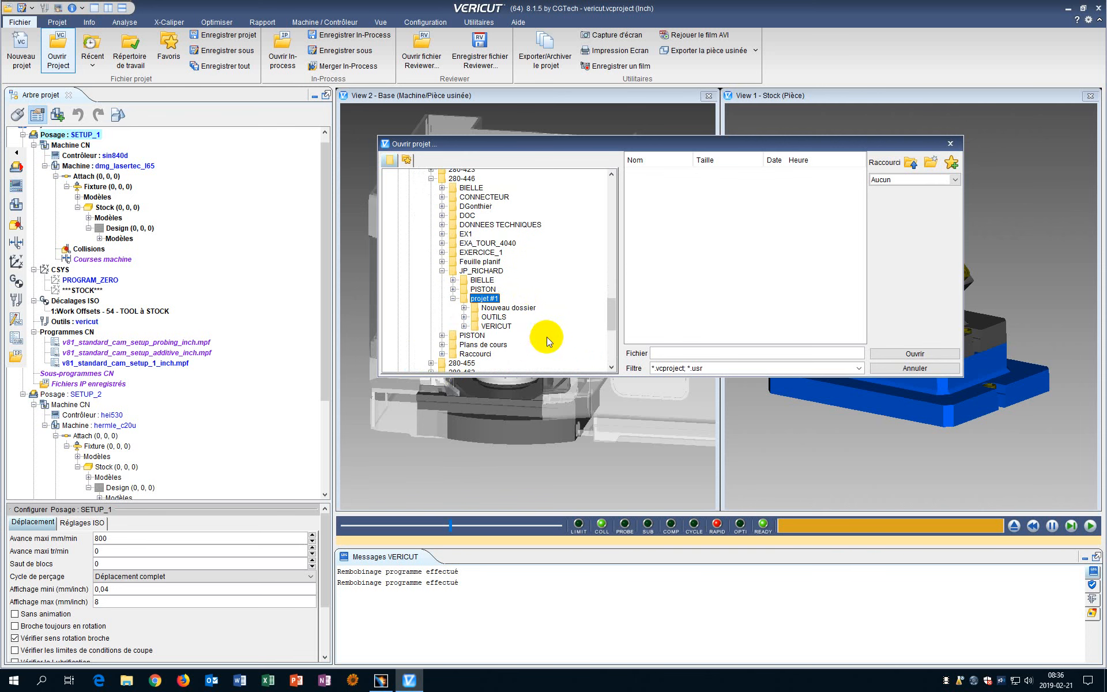
{"action": "left_click", "coordinate": [494, 326]}
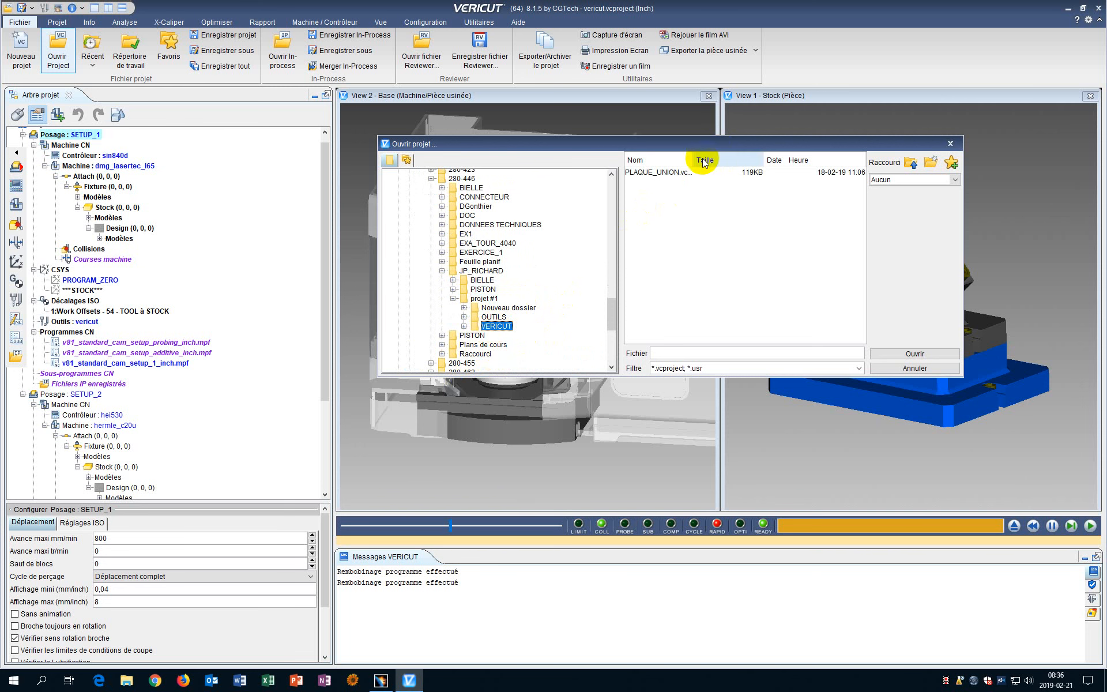
{"action": "left_click_drag", "start_coordinate": [694, 160], "coordinate": [772, 161]}
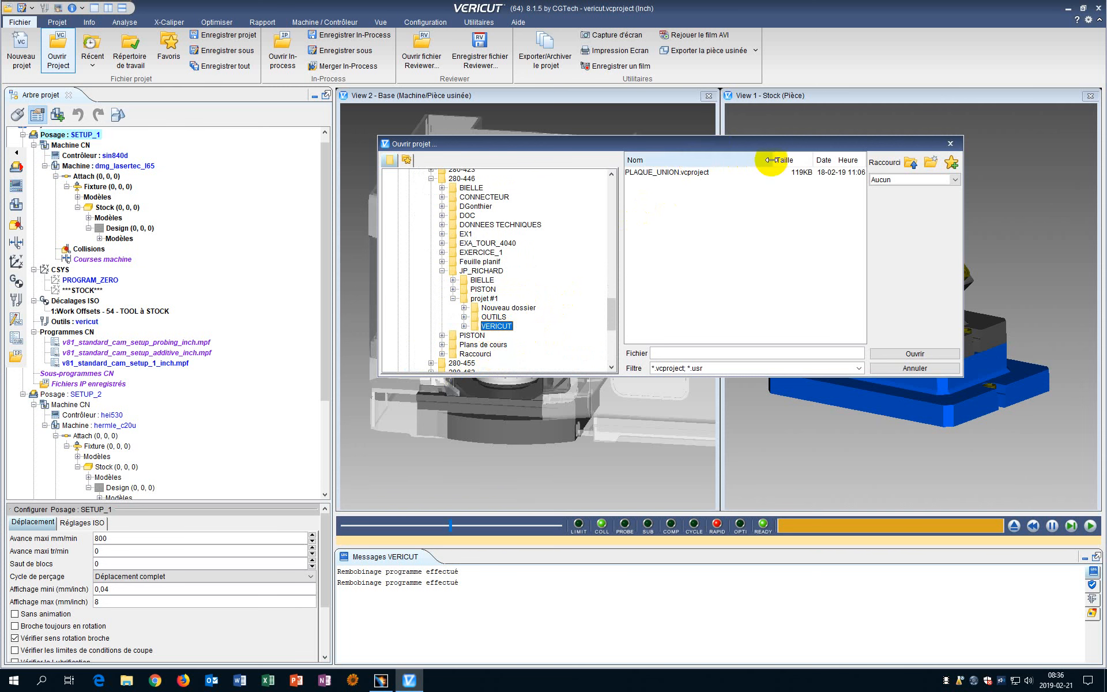
{"action": "left_click", "coordinate": [694, 172]}
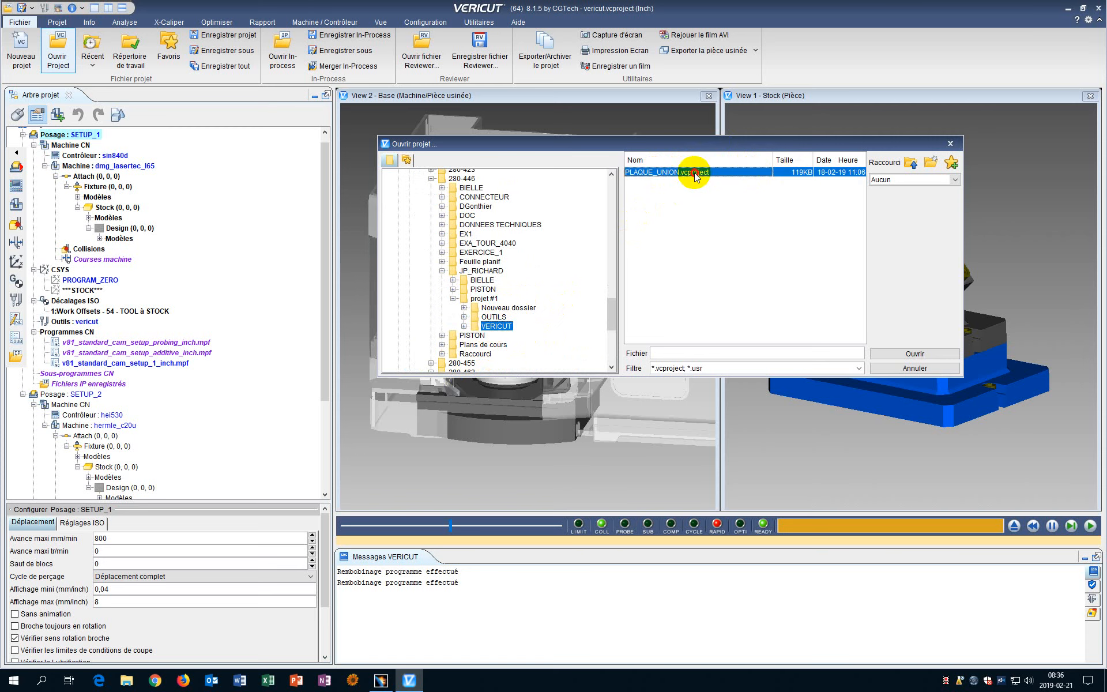
{"action": "left_click", "coordinate": [921, 353]}
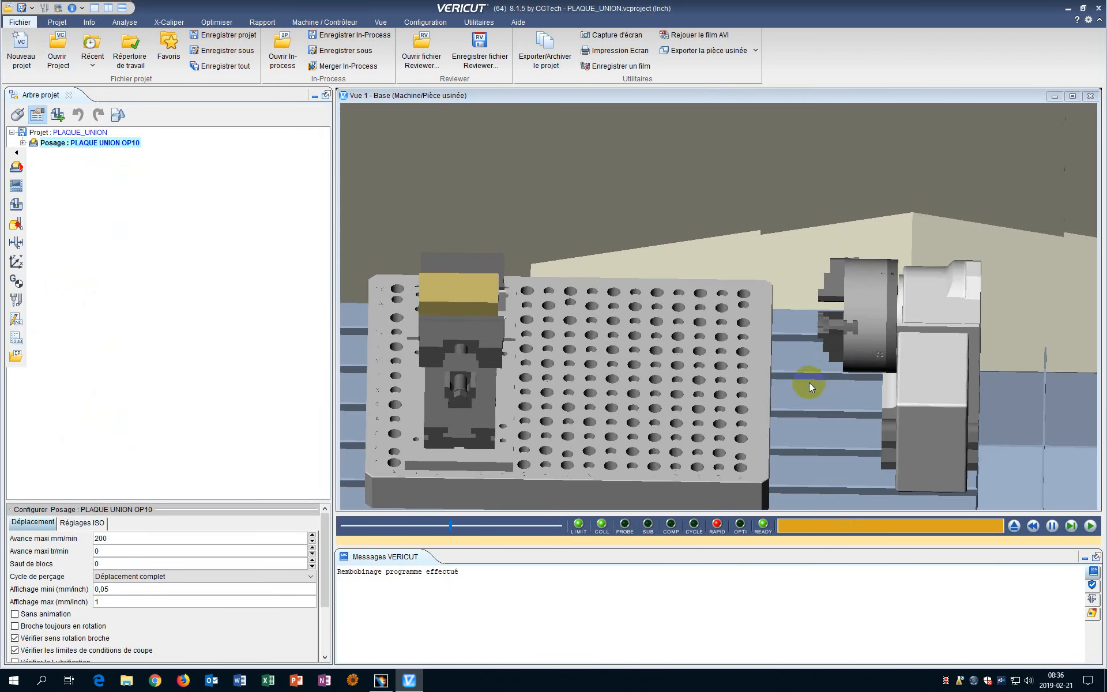
{"action": "left_click", "coordinate": [651, 277]}
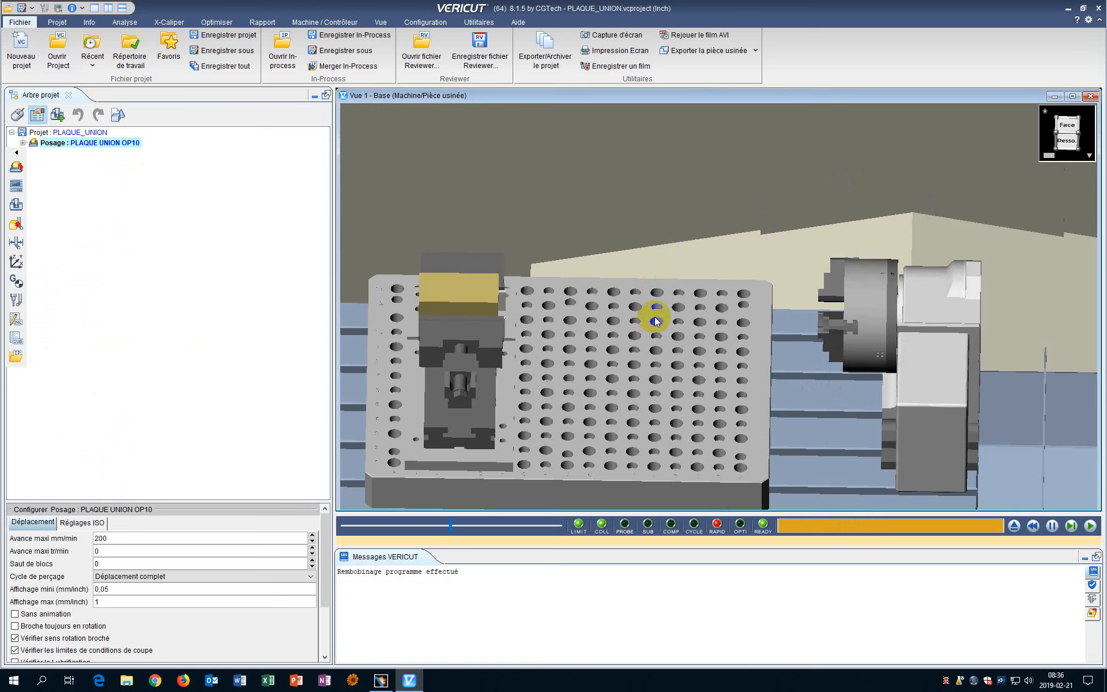
{"action": "left_click_drag", "start_coordinate": [654, 309], "coordinate": [686, 283]}
{"action": "scroll", "coordinate": [663, 294], "scroll_direction": "up", "scroll_amount": 3}
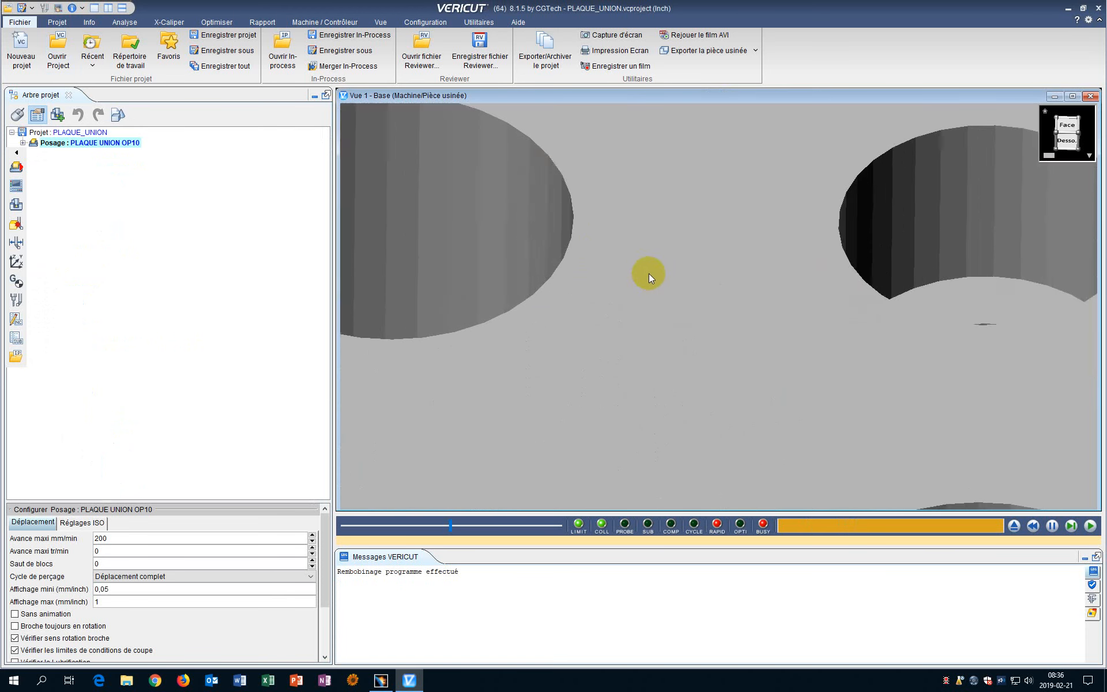
{"action": "scroll", "coordinate": [657, 265], "scroll_direction": "down", "scroll_amount": 13}
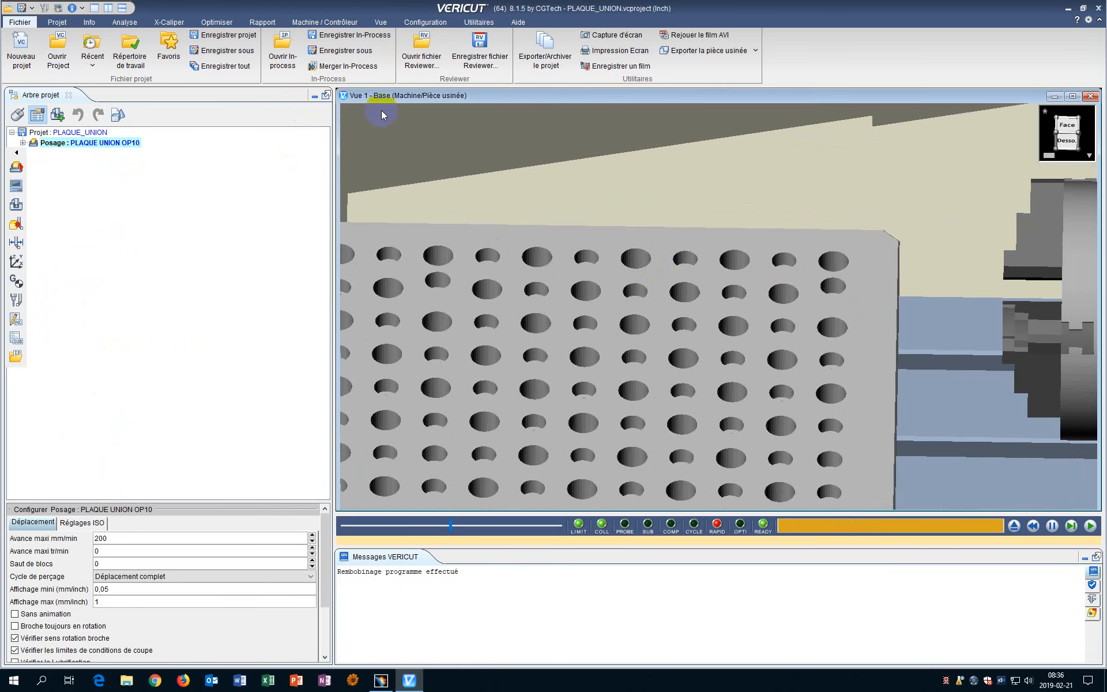
{"action": "scroll", "coordinate": [595, 213], "scroll_direction": "down", "scroll_amount": 10}
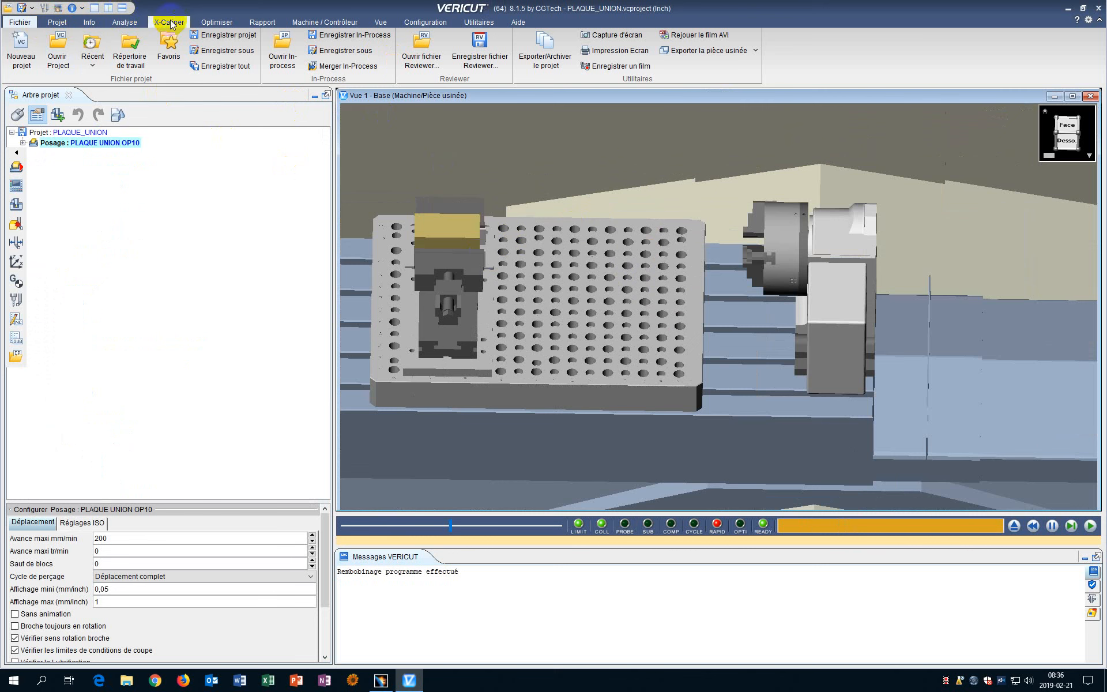
Review the dynamic view controls in the display preferences, accept them and try orbiting the machine view
{"action": "left_click", "coordinate": [443, 23]}
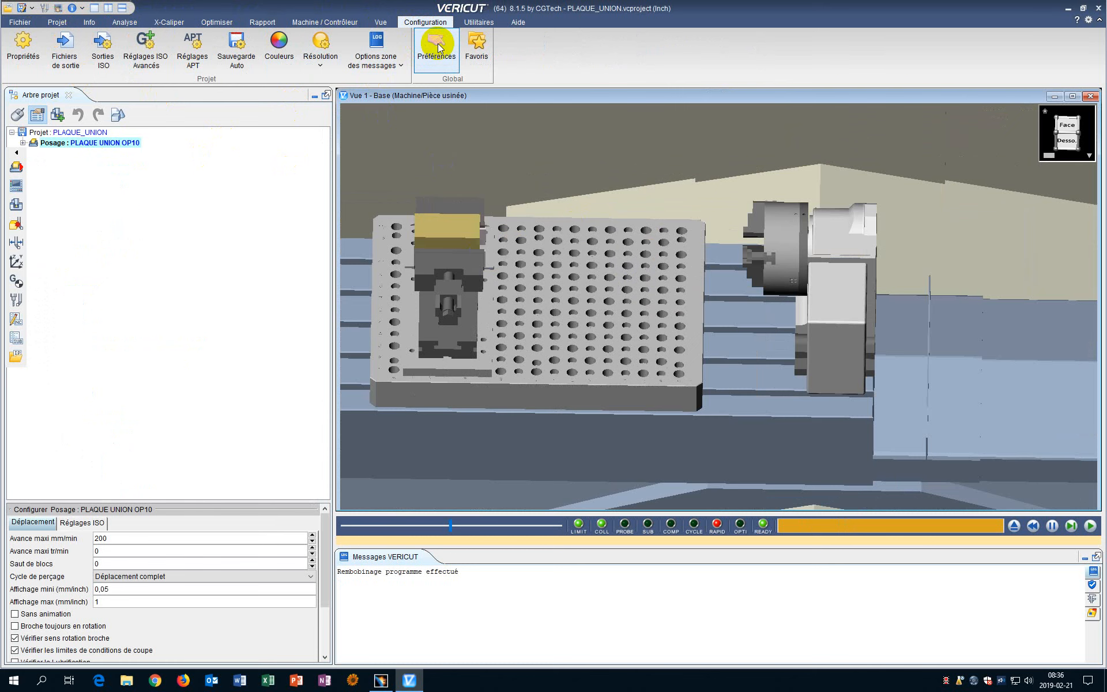
{"action": "left_click", "coordinate": [436, 44]}
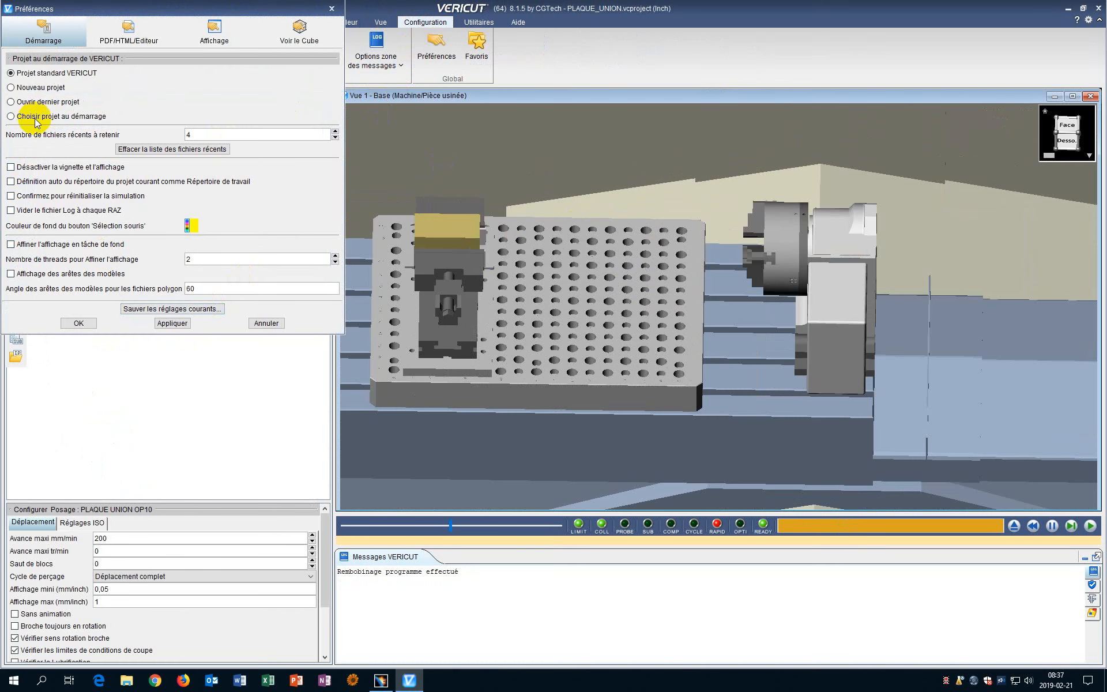
{"action": "left_click", "coordinate": [229, 39]}
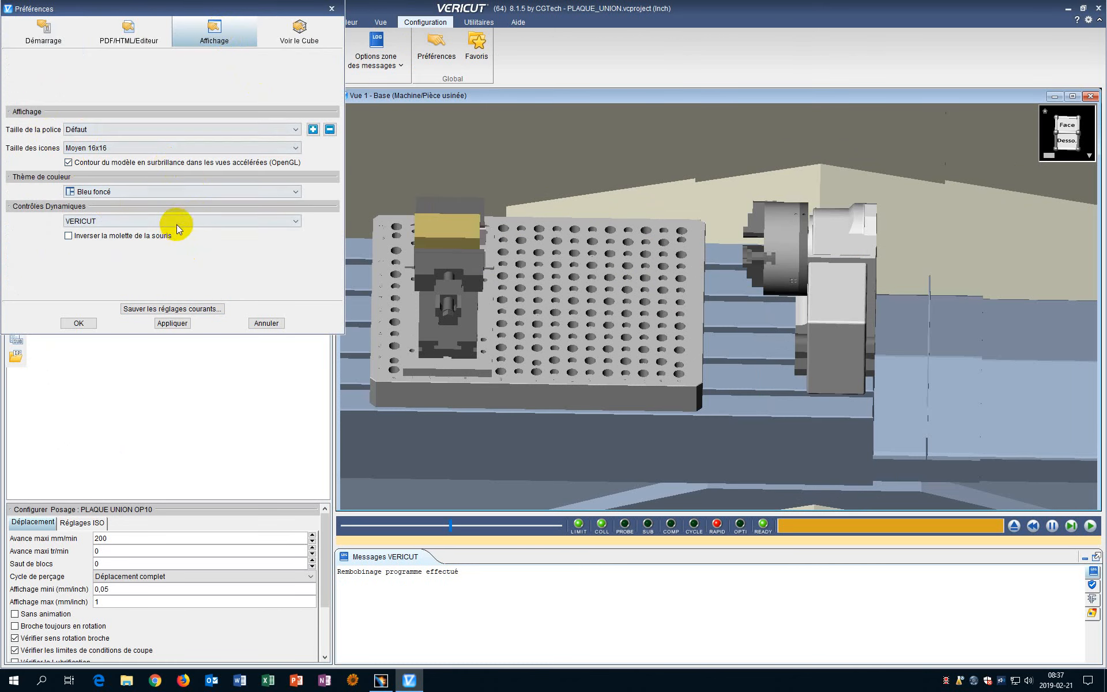
{"action": "left_click", "coordinate": [79, 323]}
{"action": "middle_click_drag", "start_coordinate": [541, 391], "coordinate": [571, 354]}
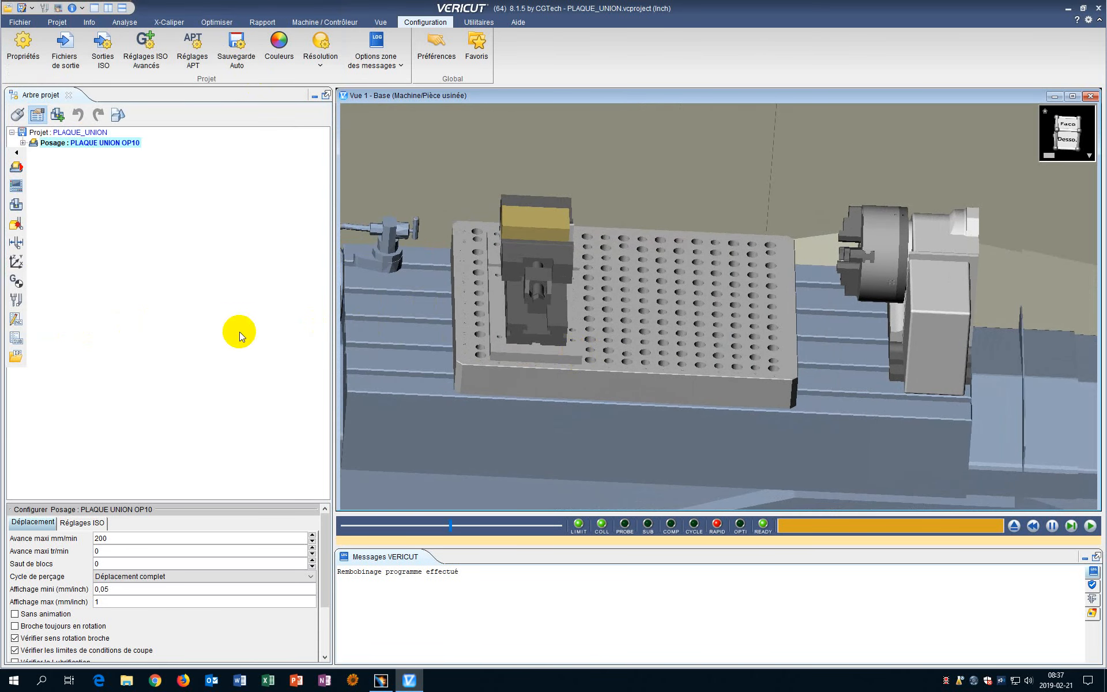
Expand the PLAQUE UNION OP10 setup and open its tool library PLAQUE_UNION-PLAQUE UNION OP10 in the tool manager
{"action": "left_click", "coordinate": [23, 143]}
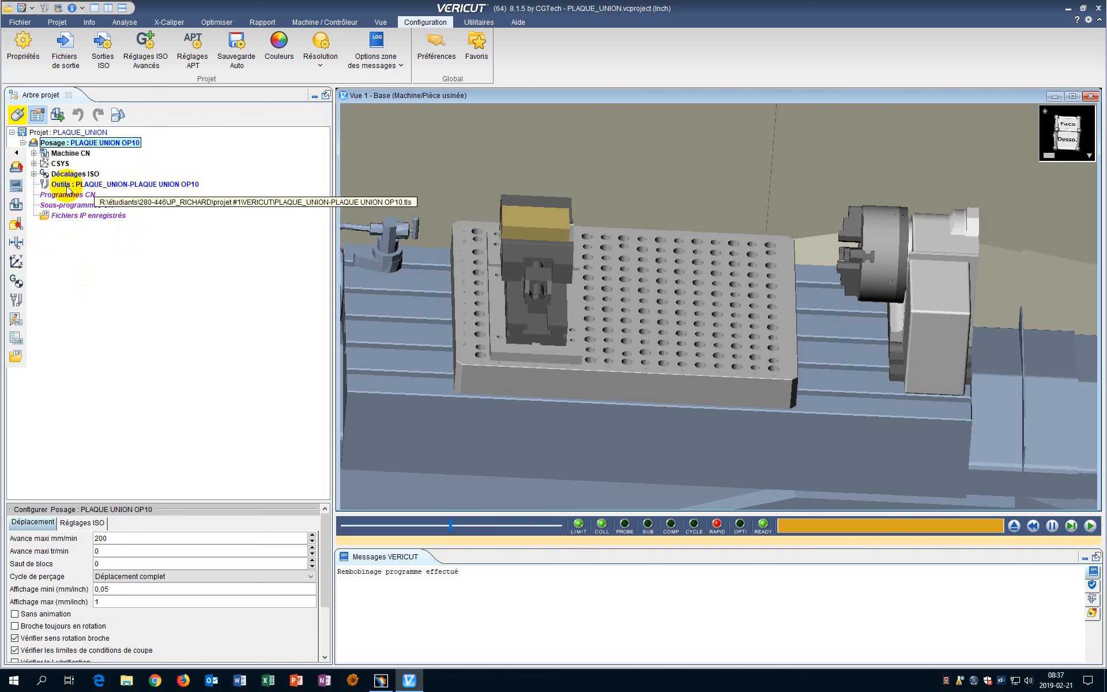
{"action": "double_click", "coordinate": [160, 185]}
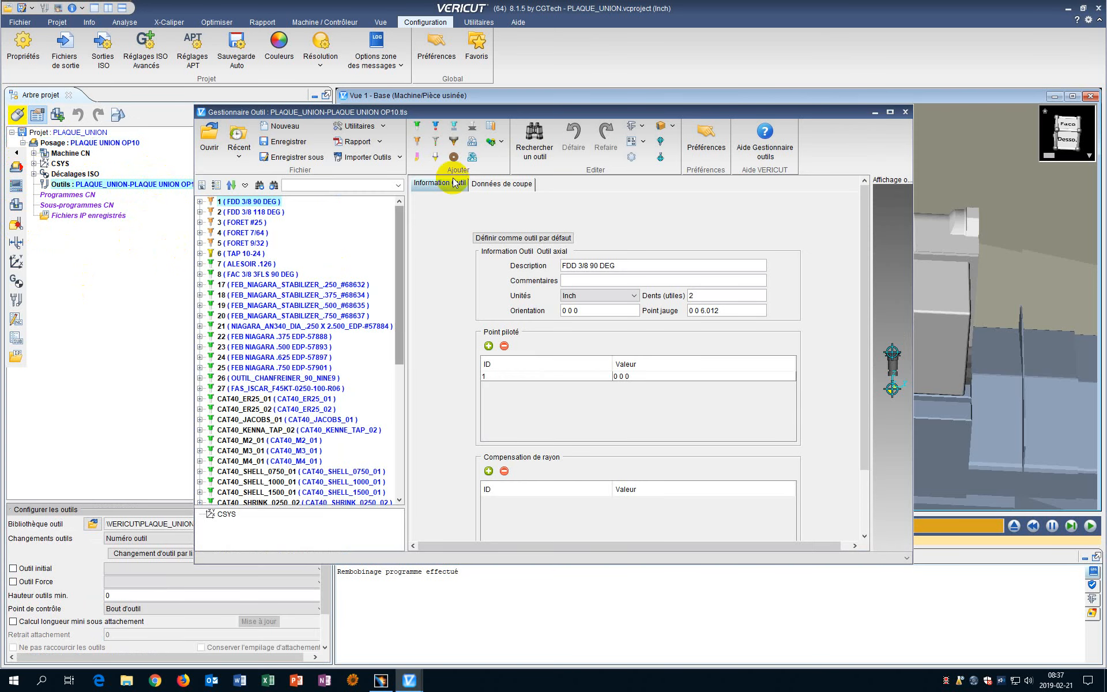
Check where the tool library PLAQUE_UNION-PLAQUE UNION OP10.tls is stored, without opening another library
{"action": "left_click_drag", "start_coordinate": [467, 114], "coordinate": [621, 91]}
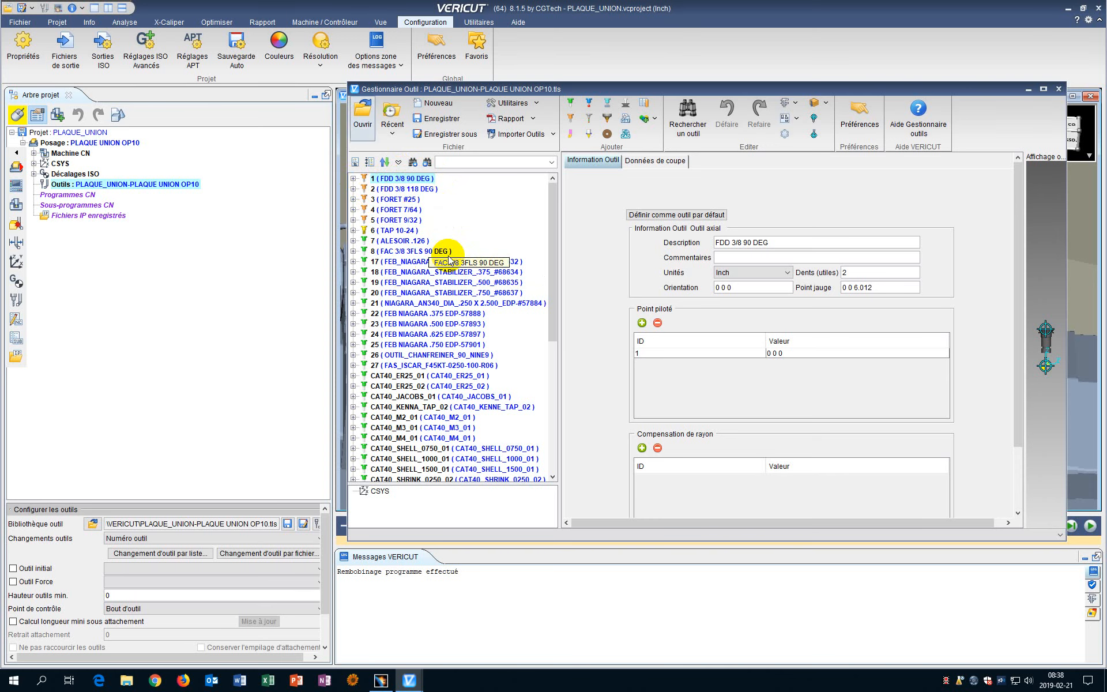
{"action": "key", "text": "ctrl+o"}
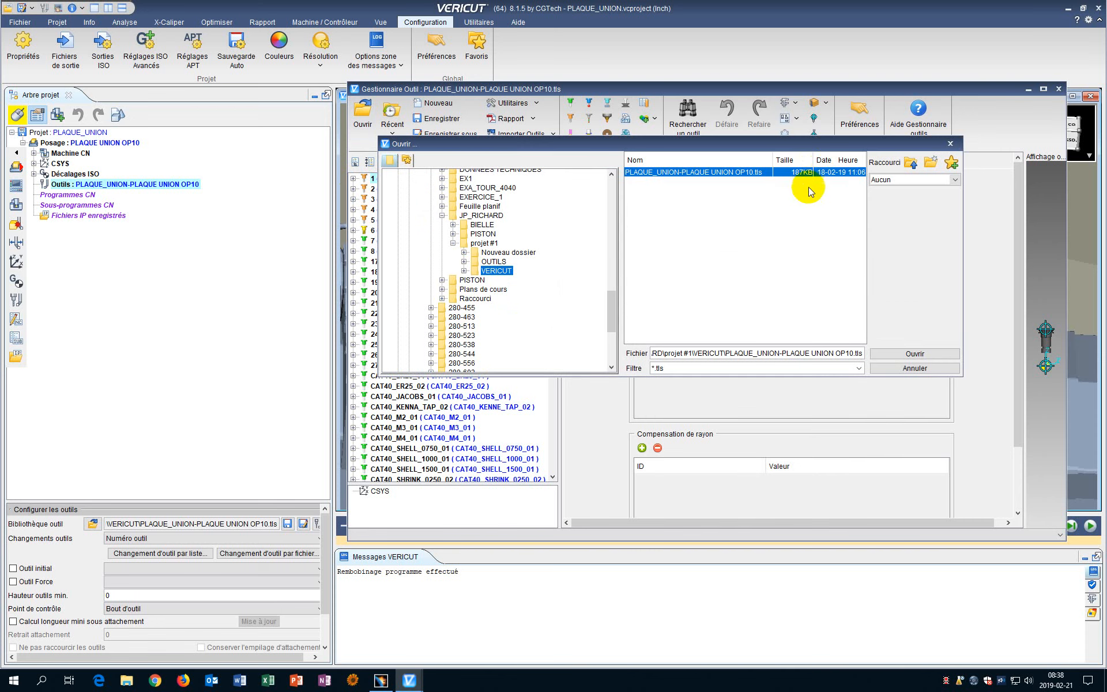
{"action": "left_click", "coordinate": [950, 144]}
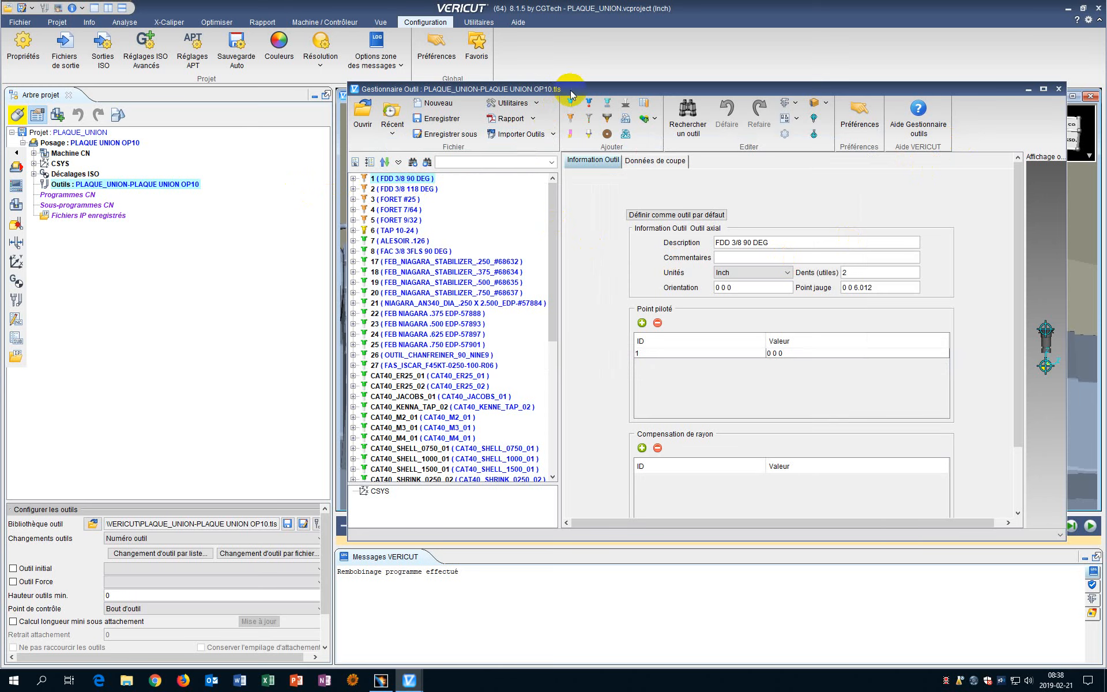
Arrange the CATIA program editor and the VERICUT tool manager side by side, each filling half of the screen
{"action": "left_click_drag", "start_coordinate": [571, 90], "coordinate": [639, 147]}
{"action": "left_click_drag", "start_coordinate": [583, 8], "coordinate": [0, 80]}
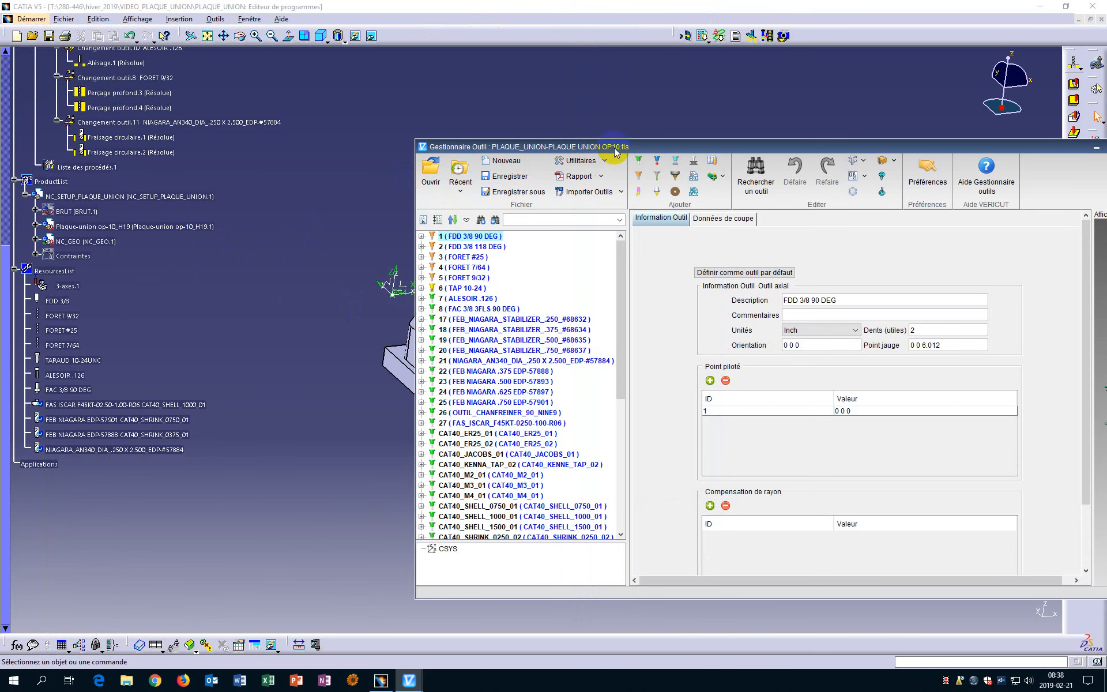
{"action": "left_click_drag", "start_coordinate": [615, 151], "coordinate": [1103, 190]}
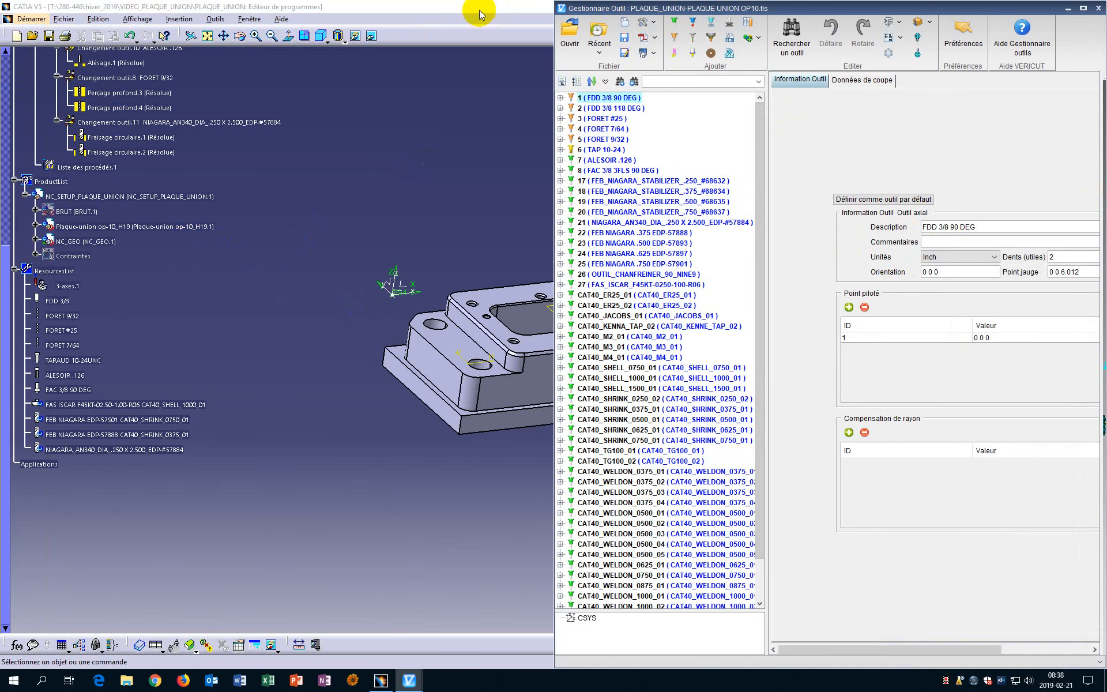
{"action": "left_click_drag", "start_coordinate": [479, 11], "coordinate": [1105, 107]}
{"action": "left_click_drag", "start_coordinate": [946, 7], "coordinate": [390, 12]}
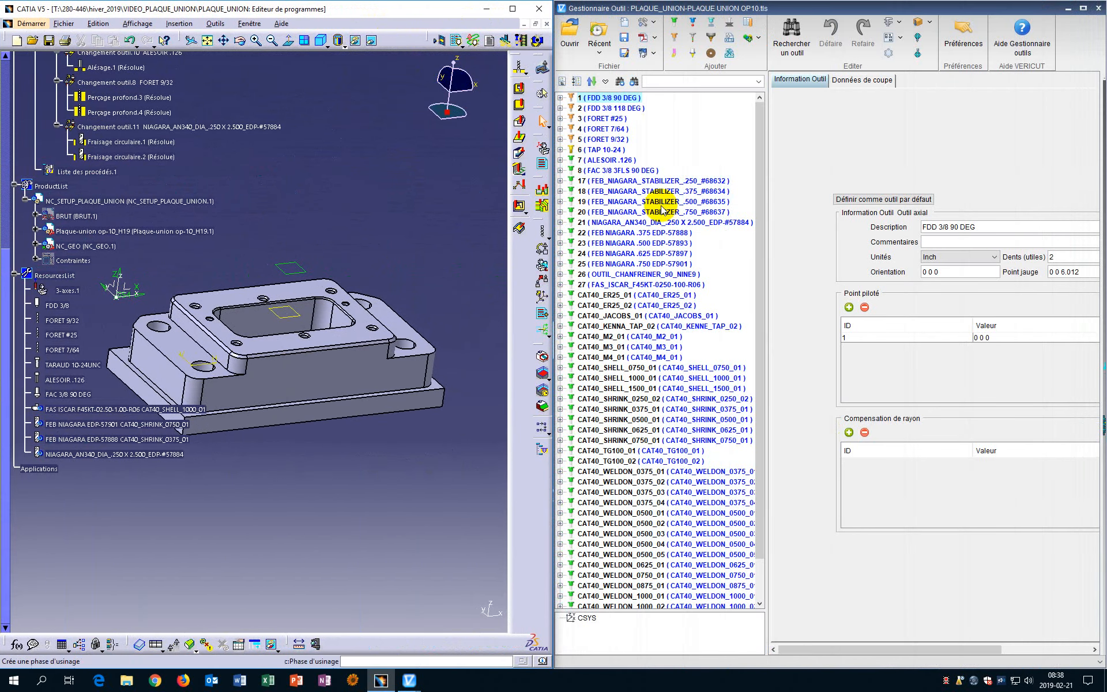
In CATIA's resources list, set the tool number of FDD 3/8 to 2 to match the VERICUT library
{"action": "double_click", "coordinate": [52, 305]}
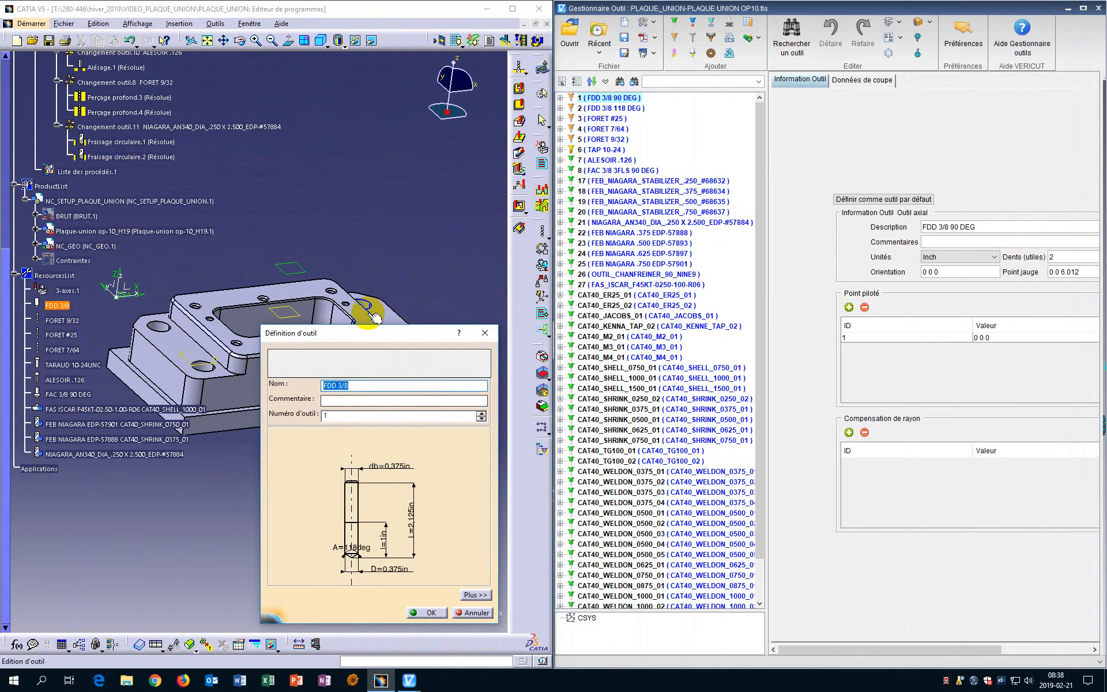
{"action": "left_click_drag", "start_coordinate": [362, 338], "coordinate": [359, 254]}
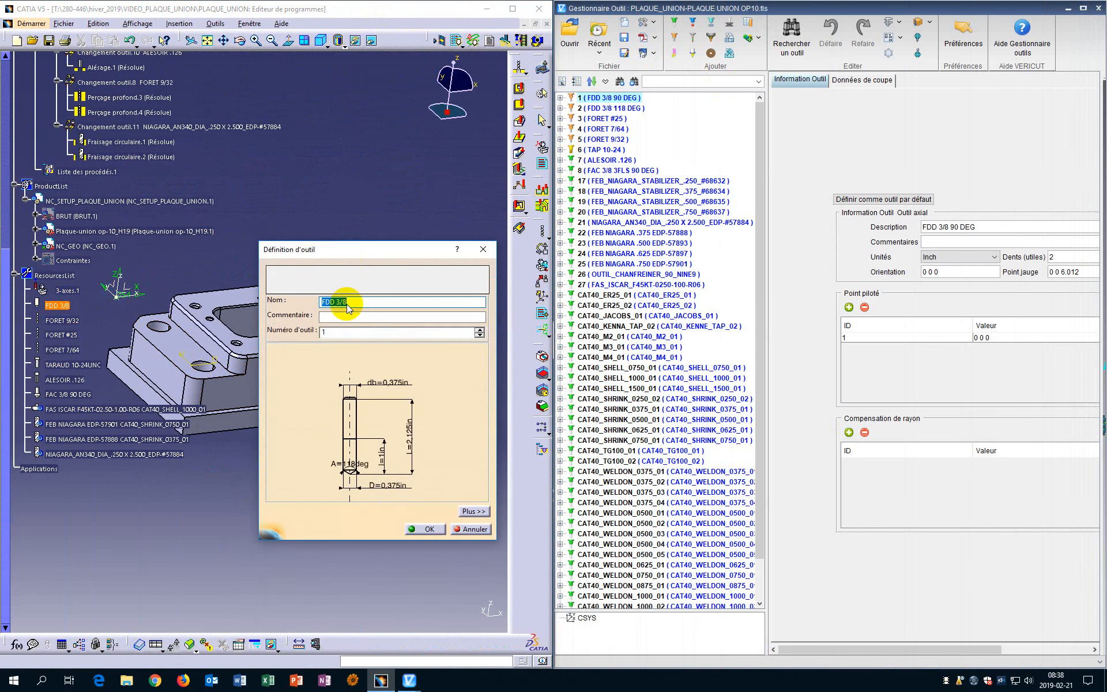
{"action": "left_click", "coordinate": [327, 333]}
{"action": "left_click", "coordinate": [620, 101]}
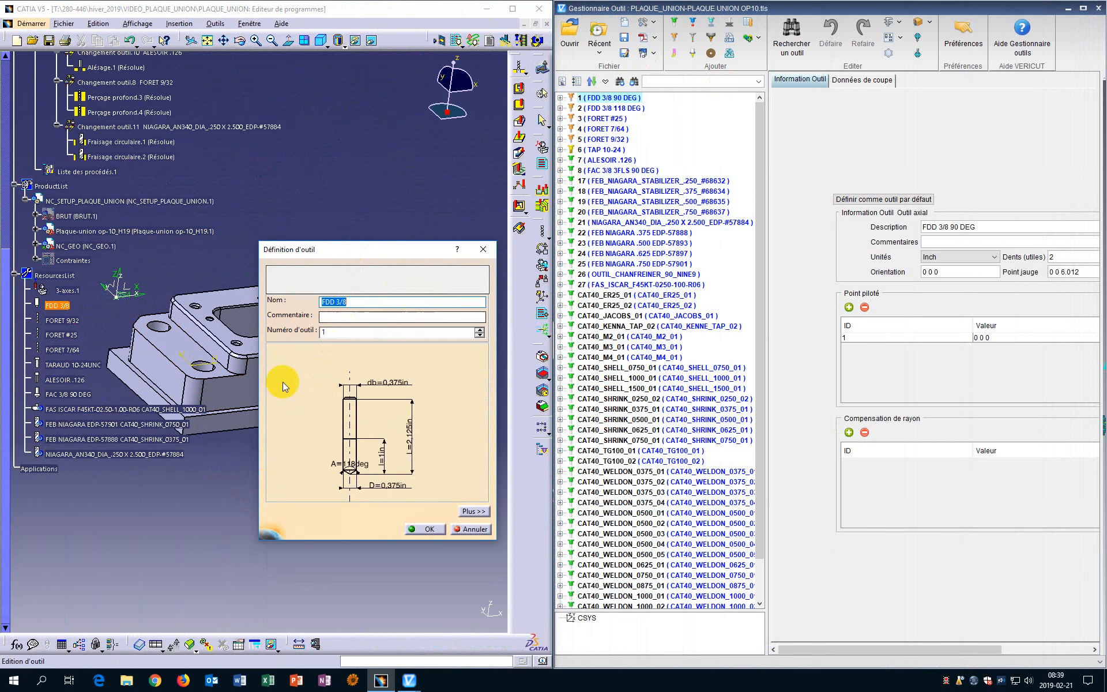
{"action": "double_click", "coordinate": [327, 332]}
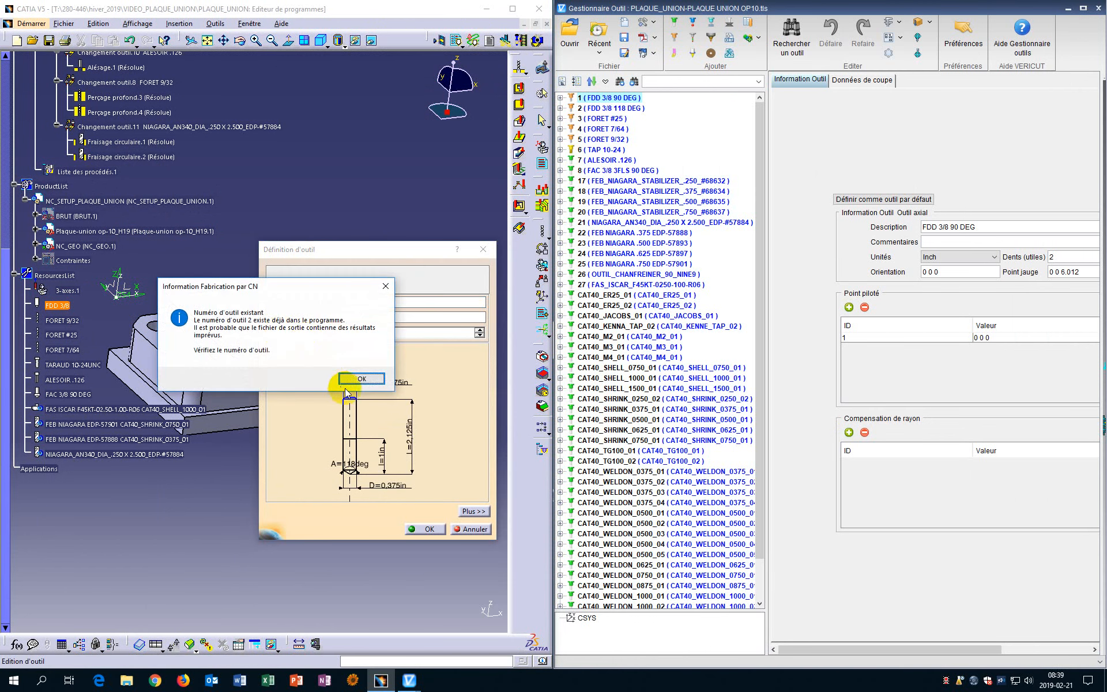
{"action": "left_click", "coordinate": [420, 376]}
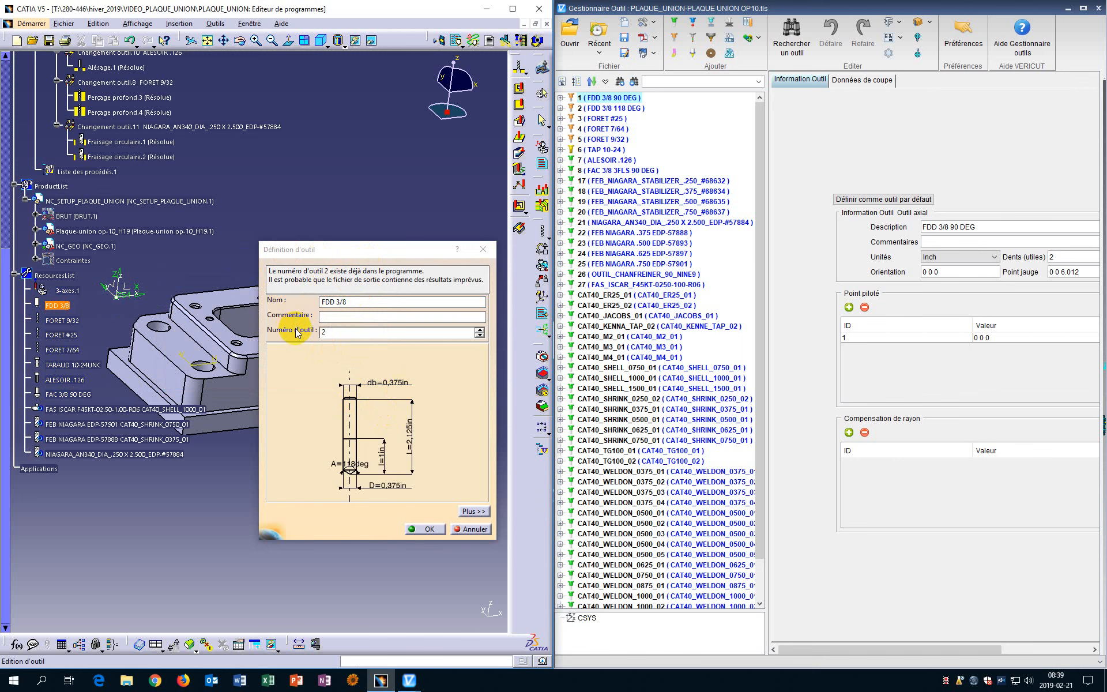
{"action": "left_click", "coordinate": [421, 529]}
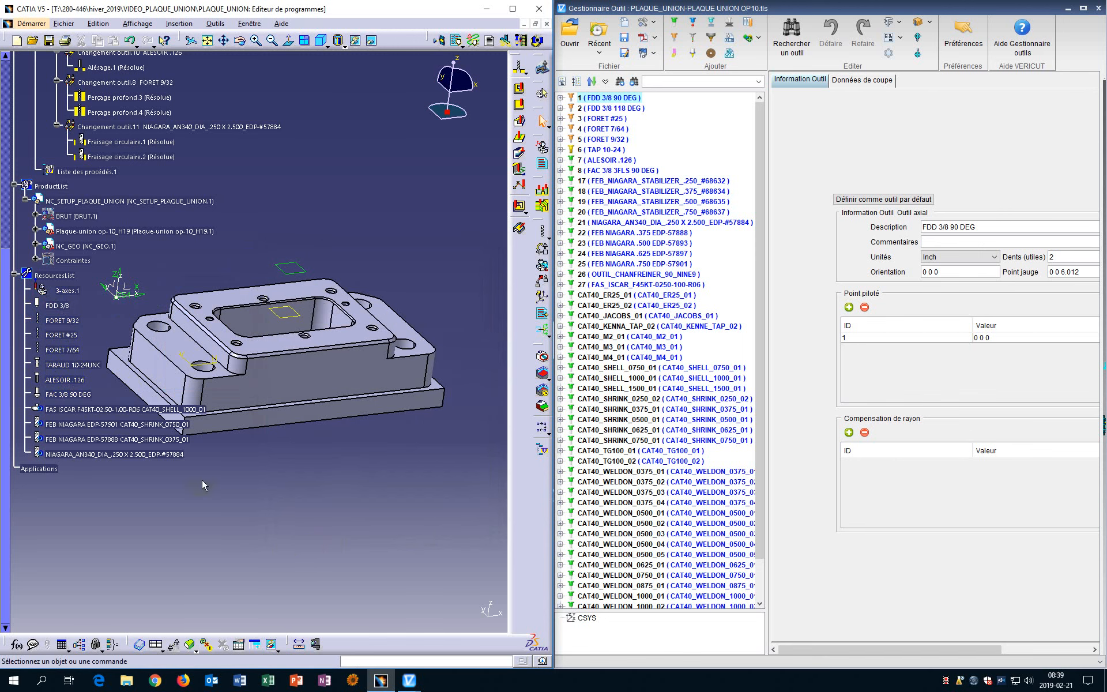
Set the tool number of the FORET 9/32 drill to 5, accepting the duplicate number
{"action": "double_click", "coordinate": [64, 321]}
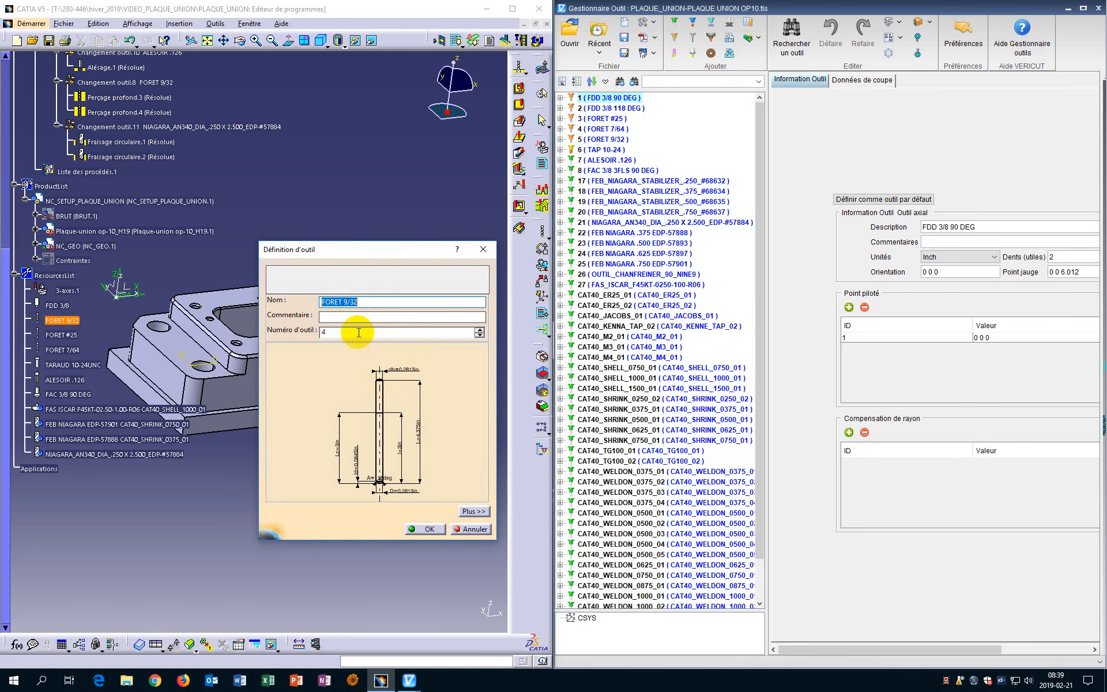
{"action": "left_click_drag", "start_coordinate": [338, 331], "coordinate": [301, 330]}
{"action": "key", "text": "Return"}
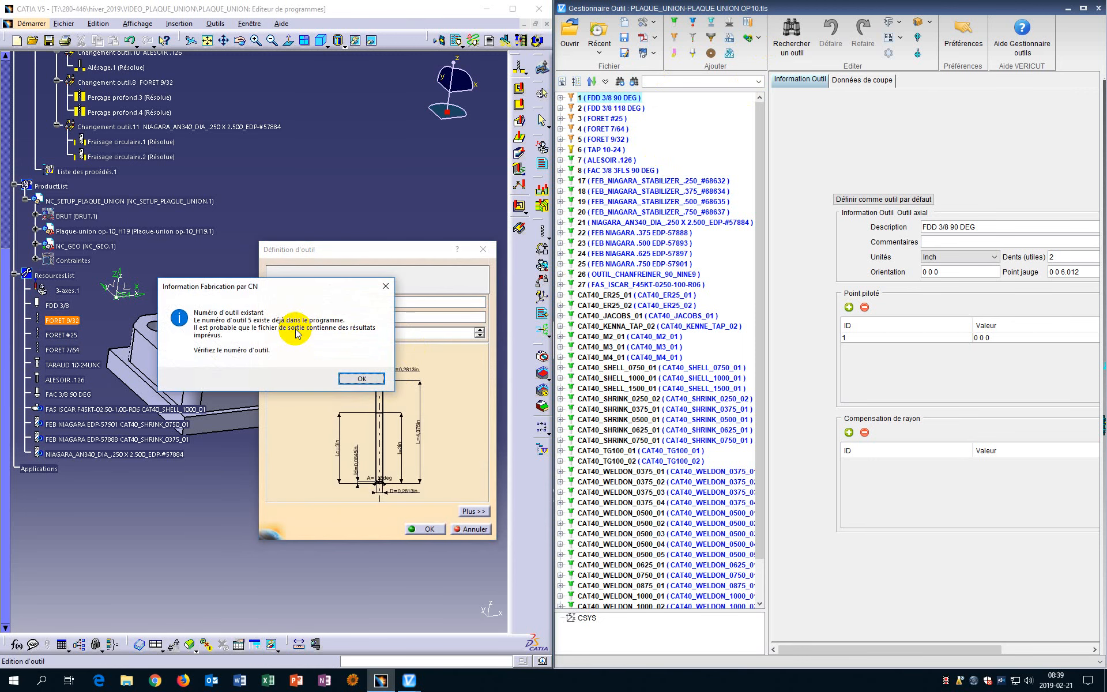
{"action": "key", "text": "Return"}
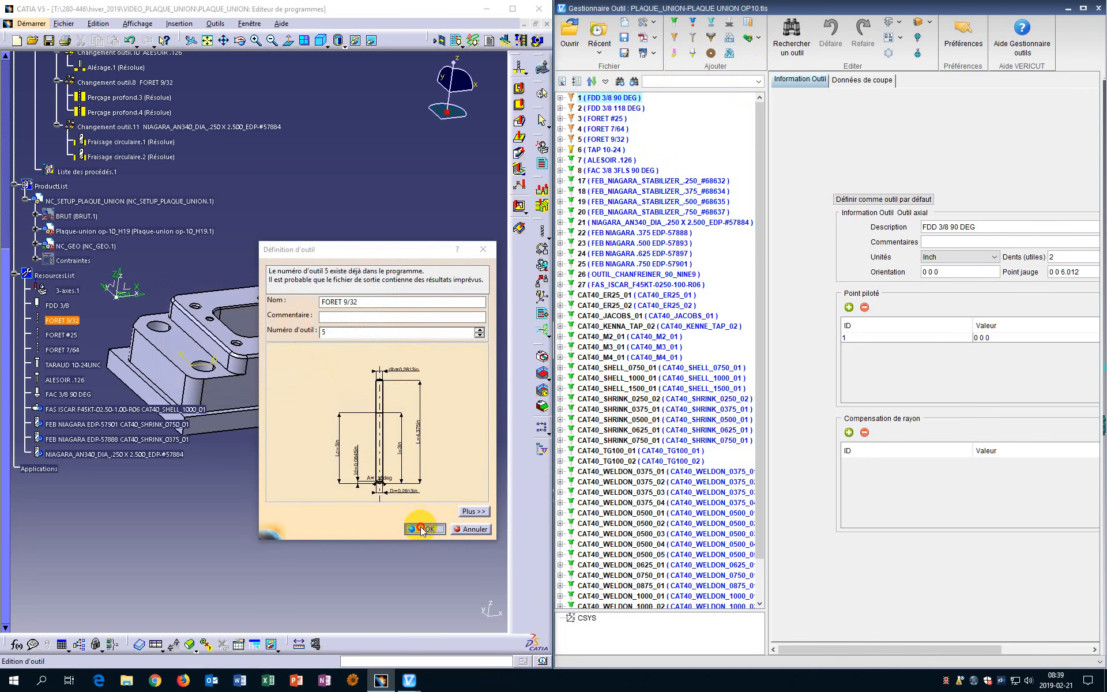
{"action": "left_click", "coordinate": [425, 529]}
Set the tool number of the FORET #25 drill to 3, matching the VERICUT library
{"action": "double_click", "coordinate": [62, 335]}
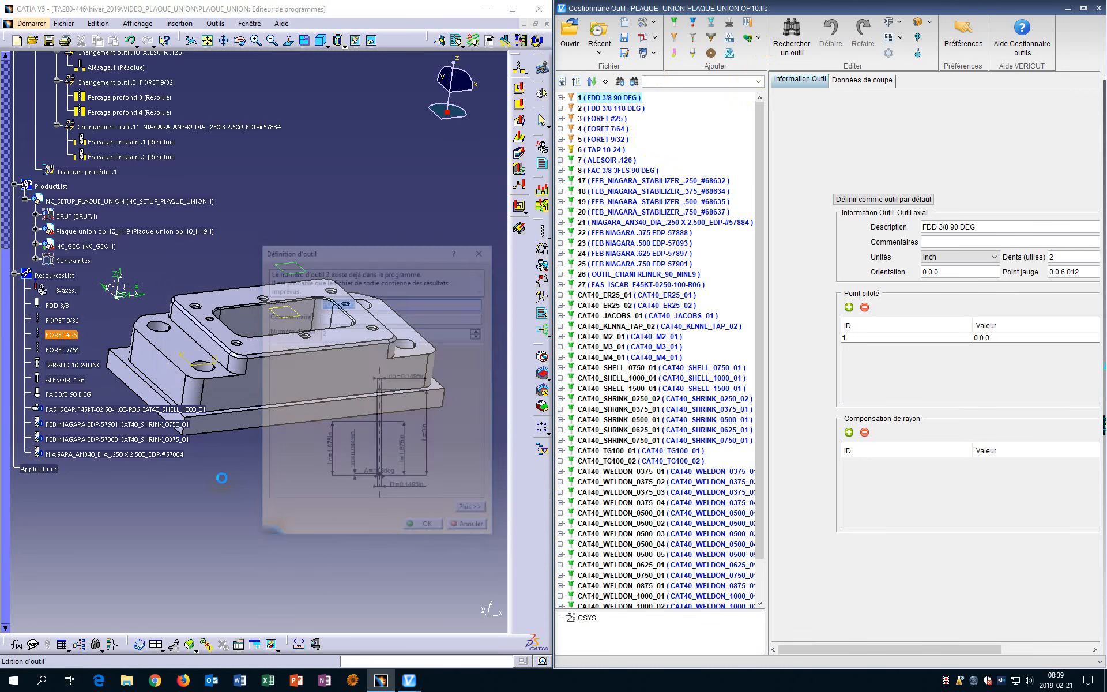
{"action": "double_click", "coordinate": [337, 334]}
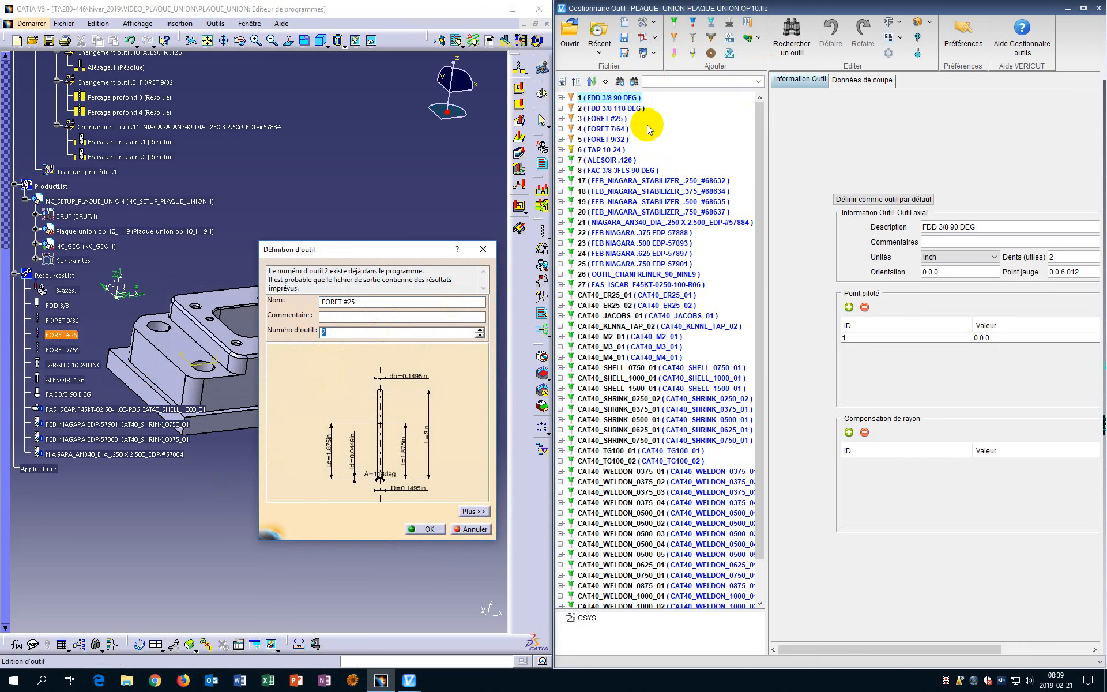
{"action": "key", "text": "Return"}
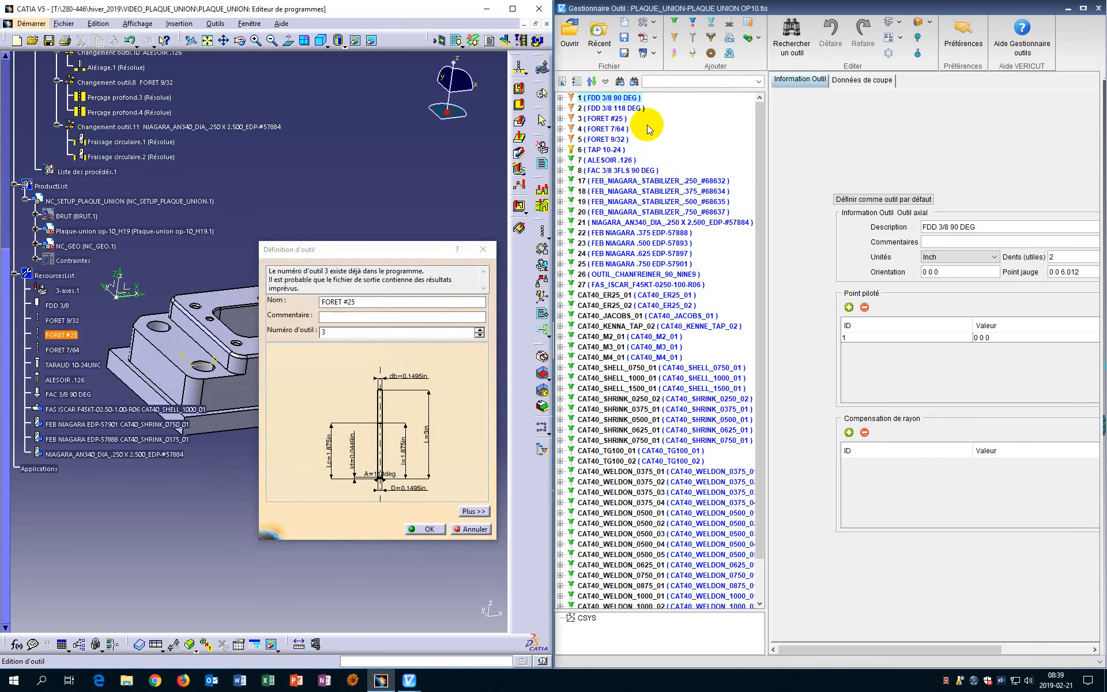
{"action": "left_click", "coordinate": [424, 529]}
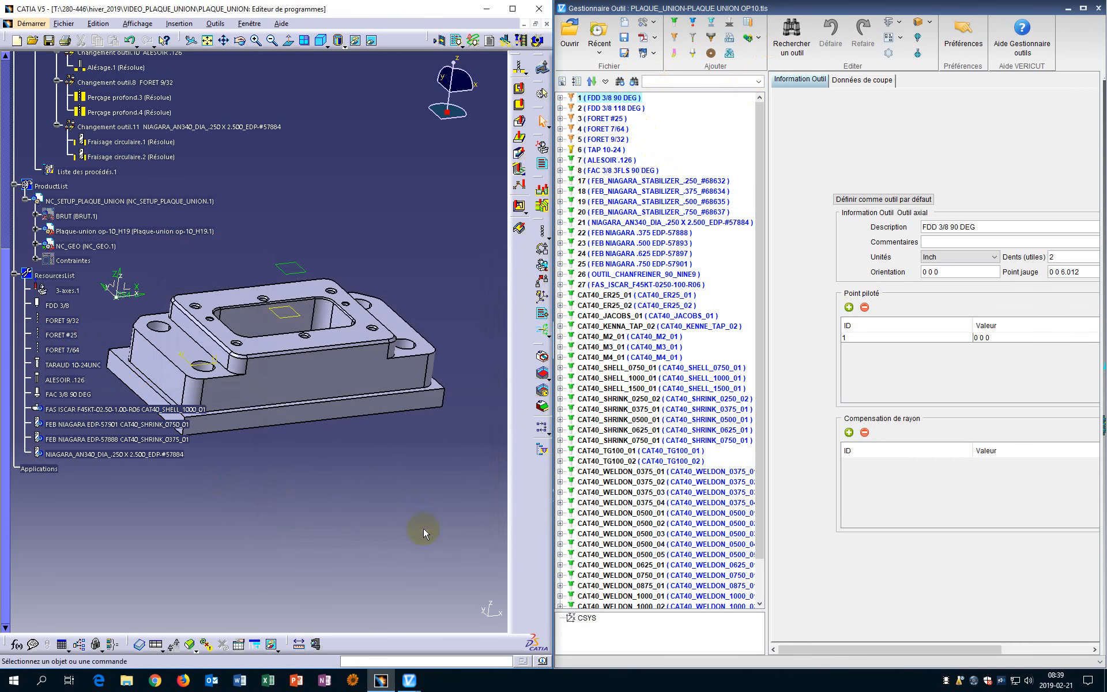
Set the tool number of the FORET 7/64 drill to 4, matching the VERICUT library
{"action": "double_click", "coordinate": [63, 353]}
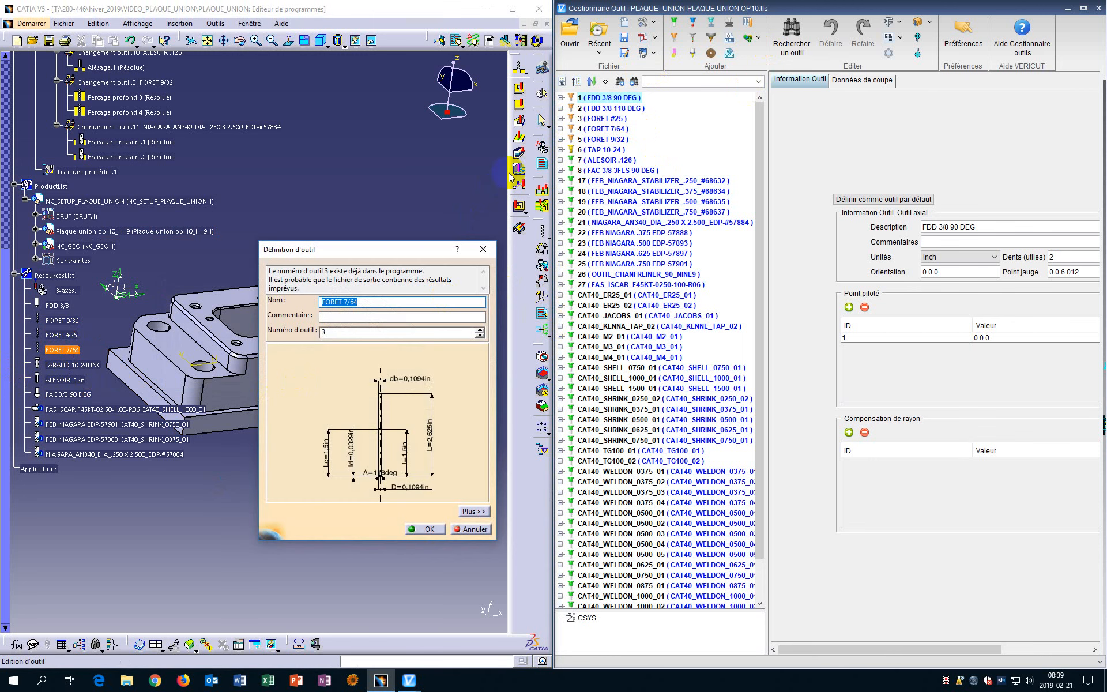
{"action": "double_click", "coordinate": [346, 332]}
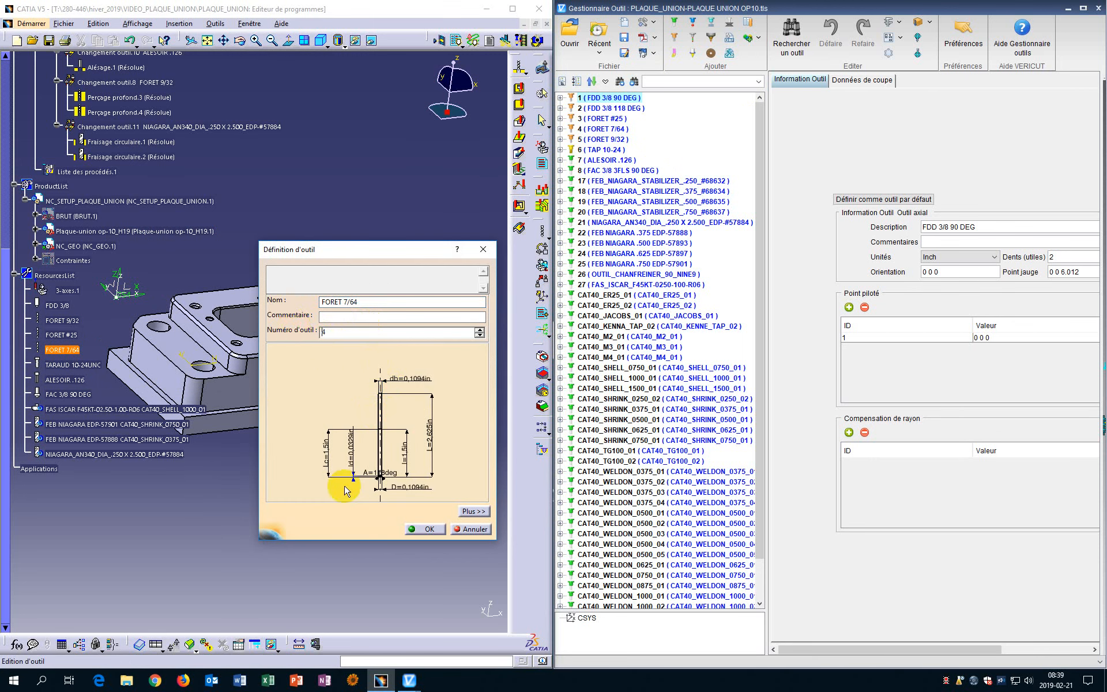
{"action": "left_click", "coordinate": [421, 528]}
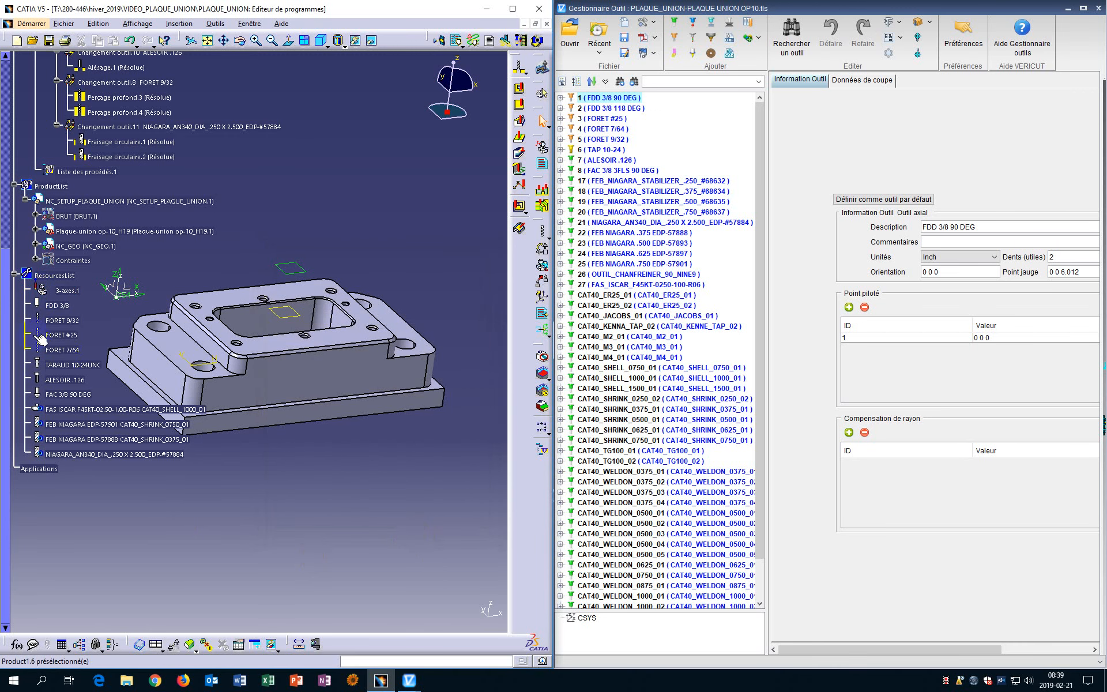
Set the tool number of the tap TARAUD 10-24UNC to 6, matching the VERICUT library
{"action": "double_click", "coordinate": [73, 364]}
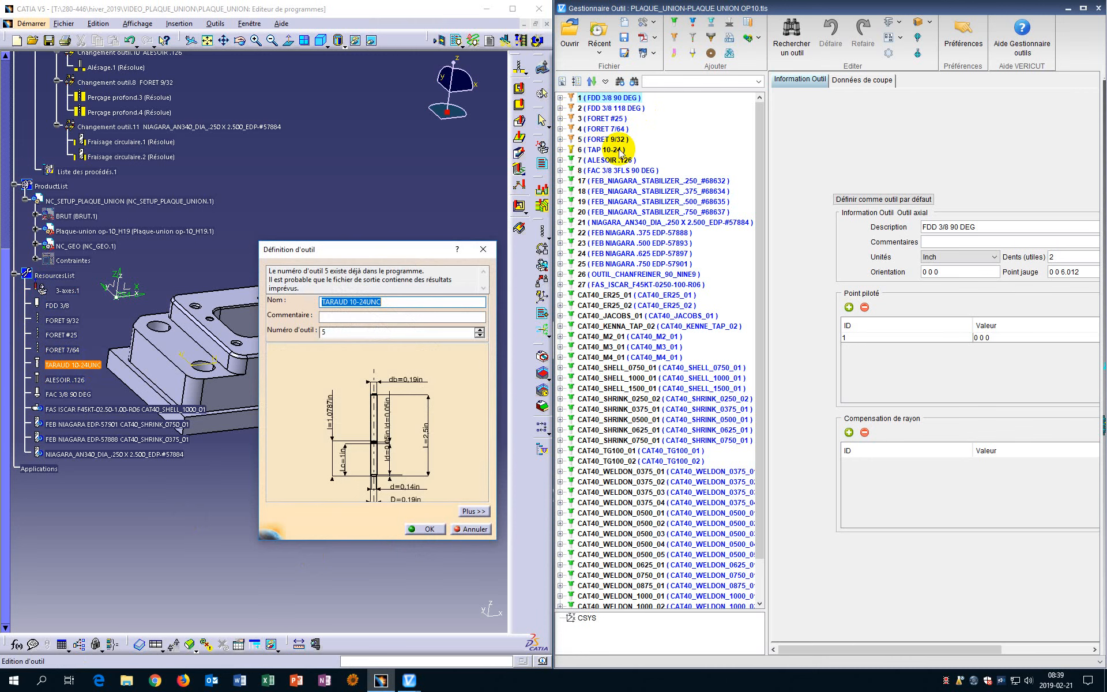
{"action": "double_click", "coordinate": [324, 332]}
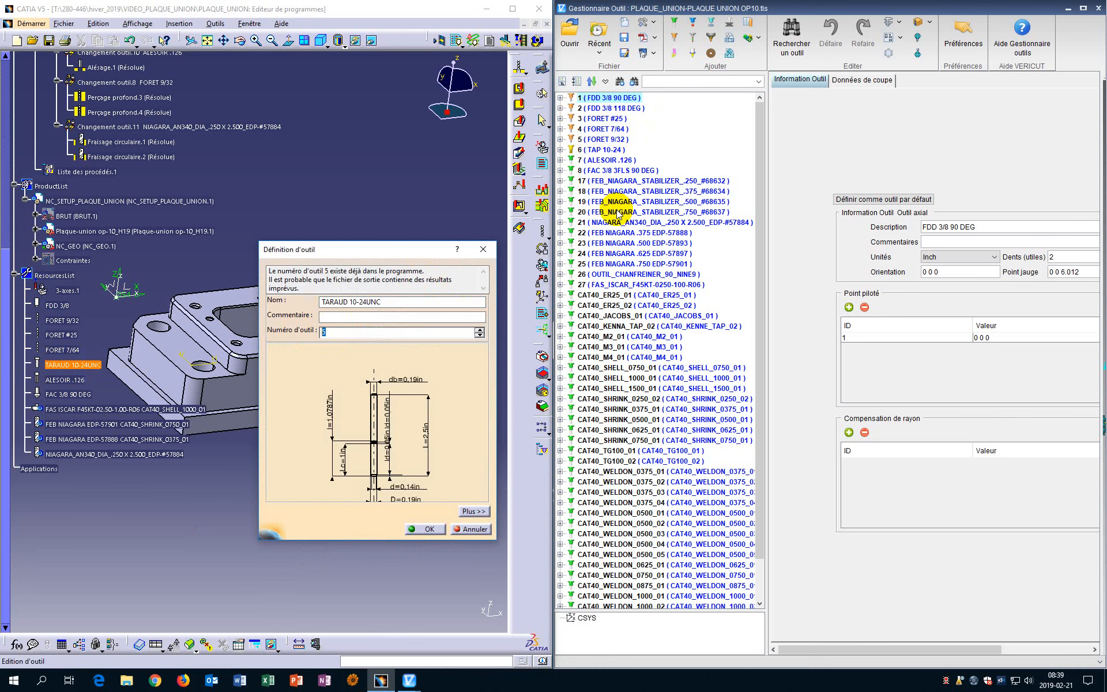
{"action": "type", "text": "6"}
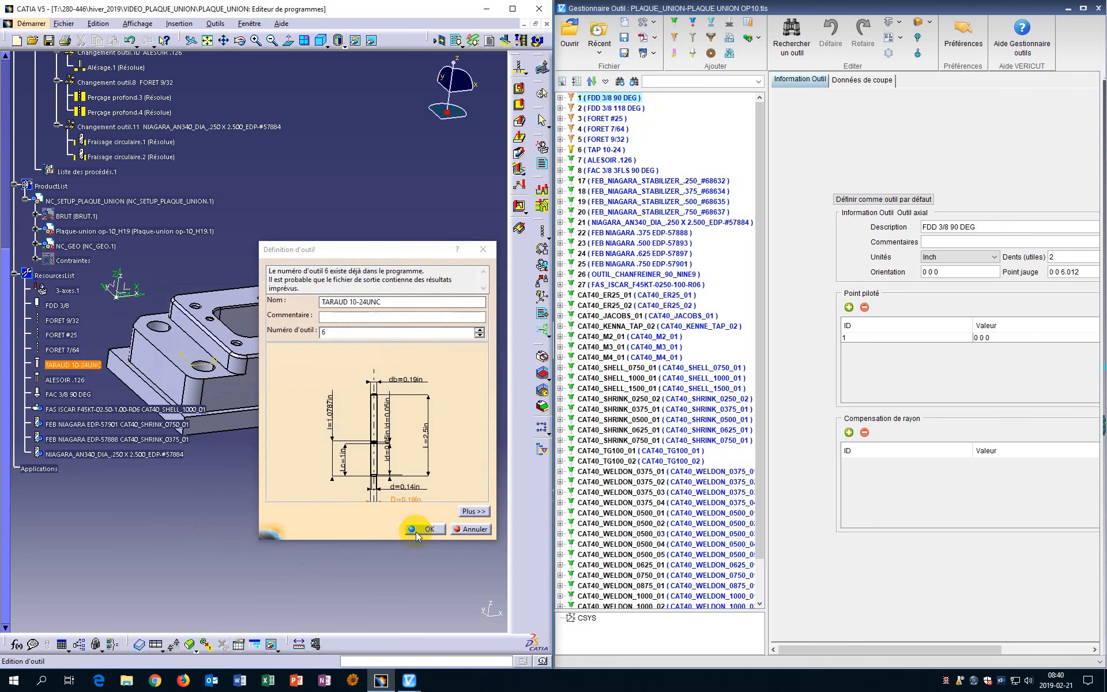
{"action": "left_click", "coordinate": [417, 529]}
Set the tool number of the reamer ALESOIR .126 to 7 and accept the definition
{"action": "double_click", "coordinate": [64, 379]}
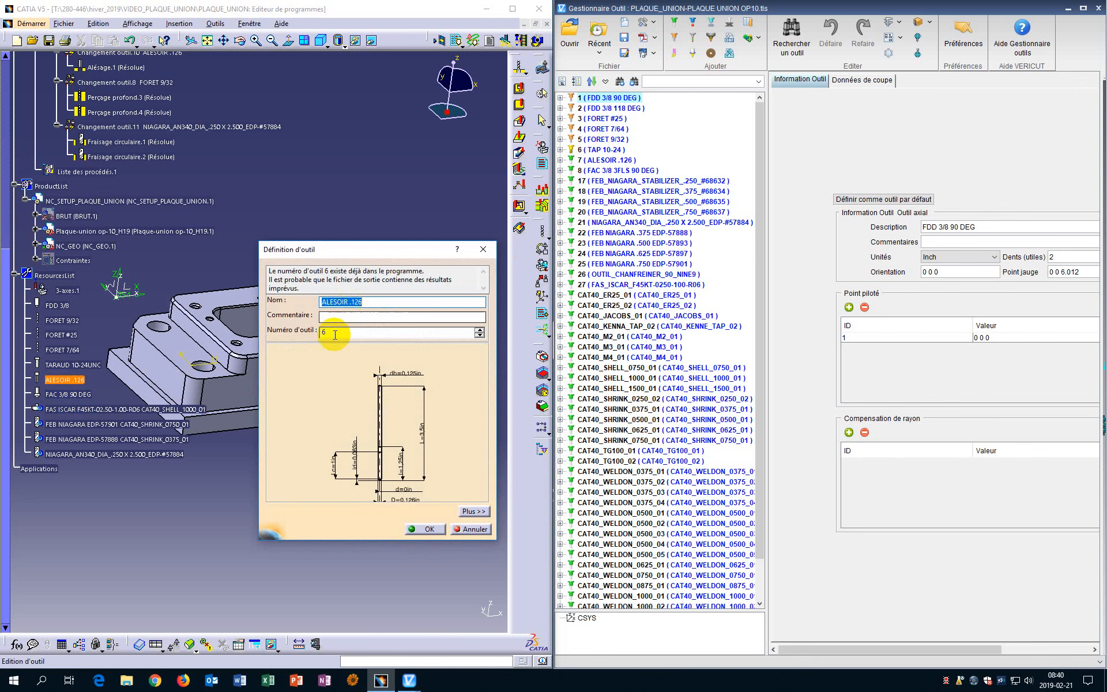
{"action": "double_click", "coordinate": [334, 333]}
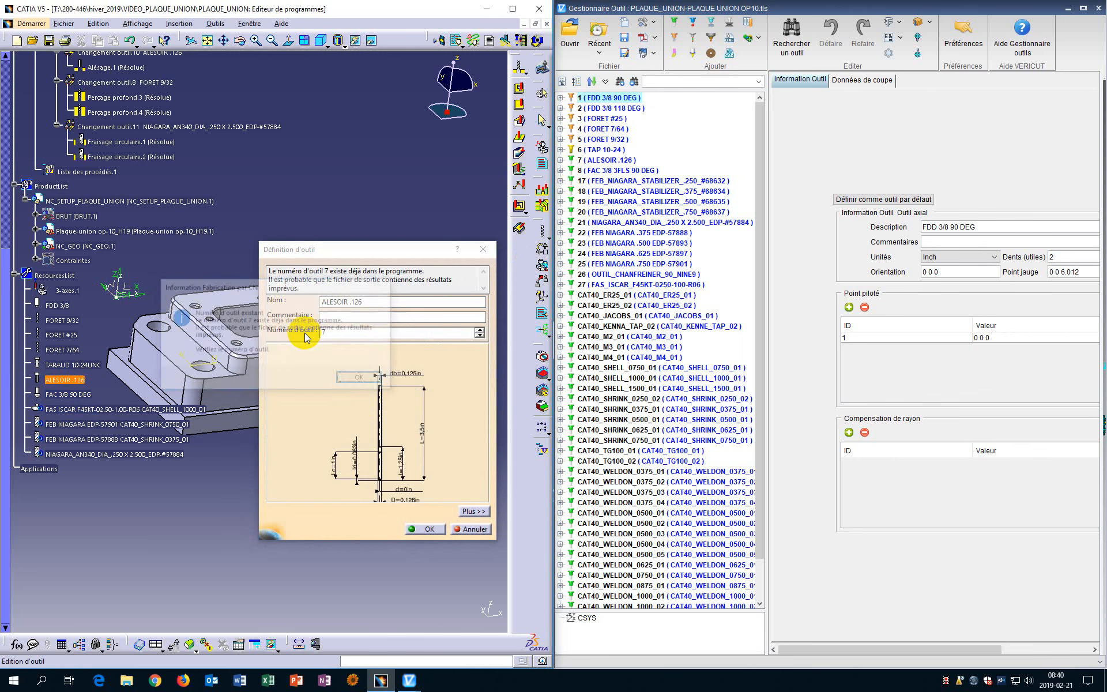
{"action": "left_click", "coordinate": [412, 527]}
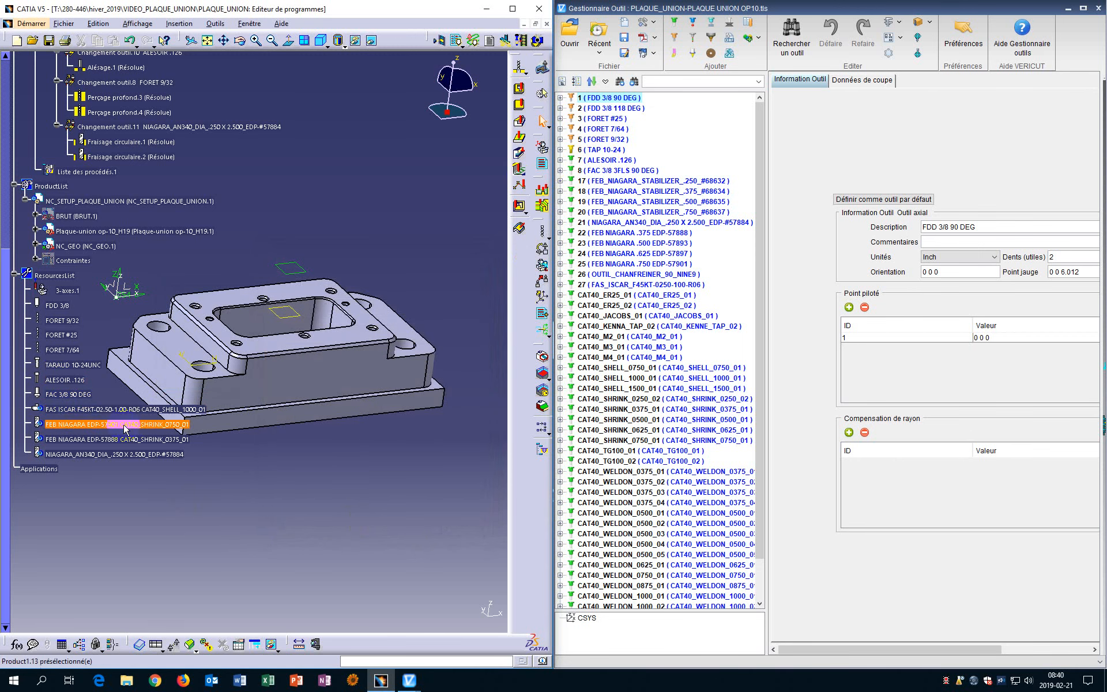
Set the tool number of FAC 3/8 90 DEG to 8 and recheck the definition of FDD 3/8
{"action": "left_click", "coordinate": [68, 393]}
{"action": "left_click", "coordinate": [541, 246]}
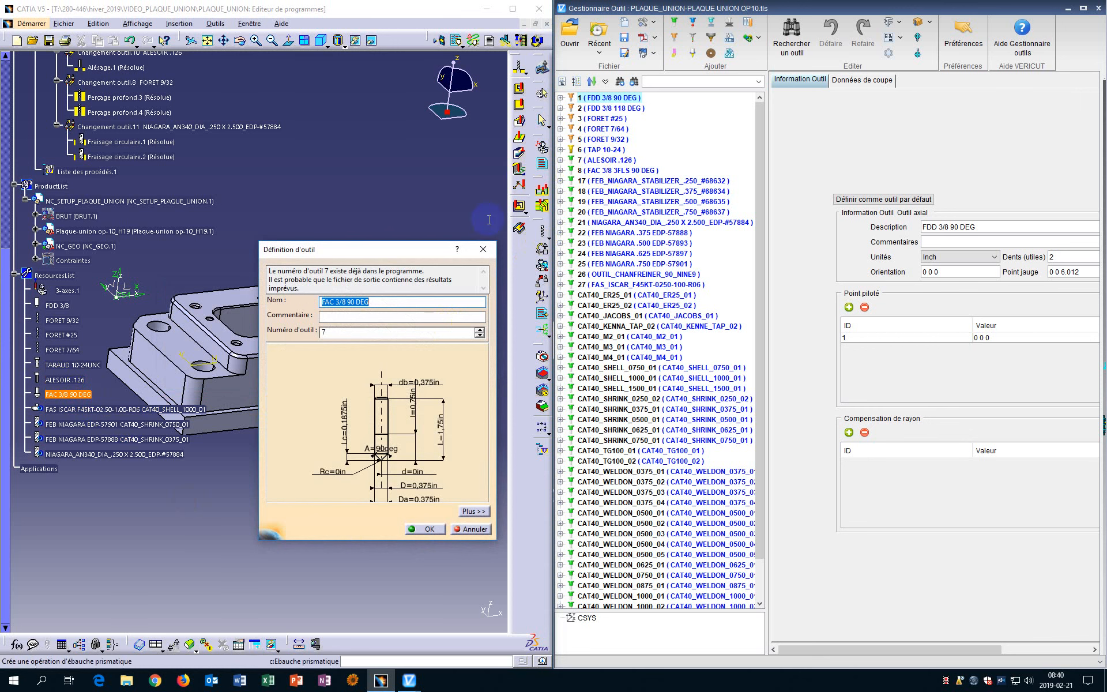
{"action": "double_click", "coordinate": [320, 332]}
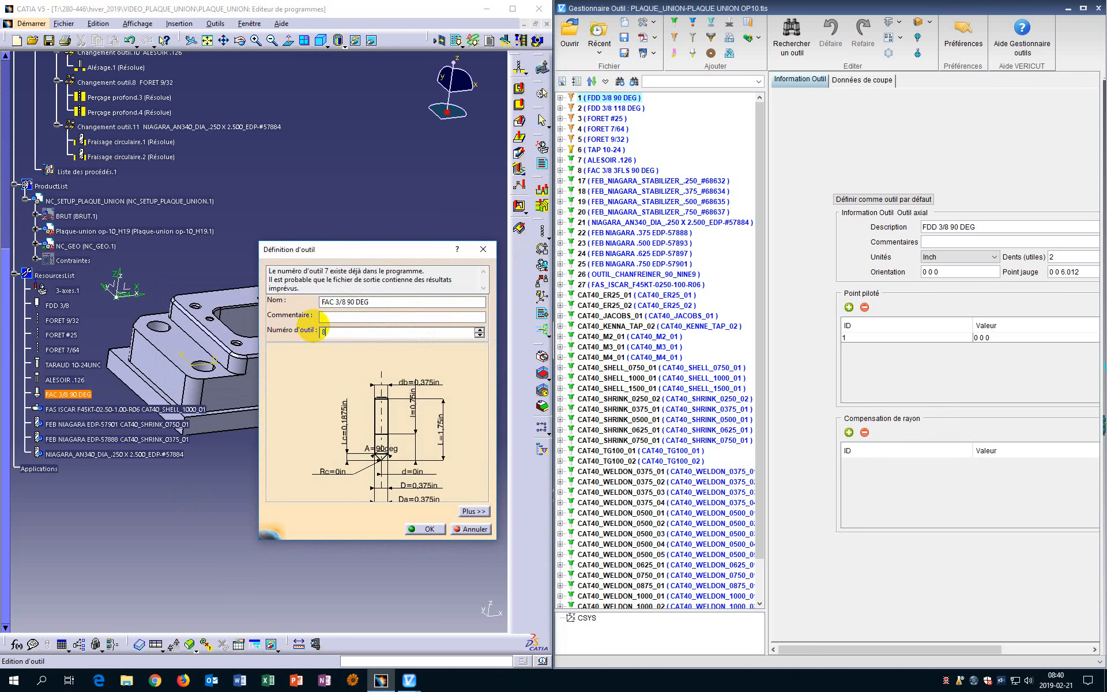
{"action": "type", "text": "8"}
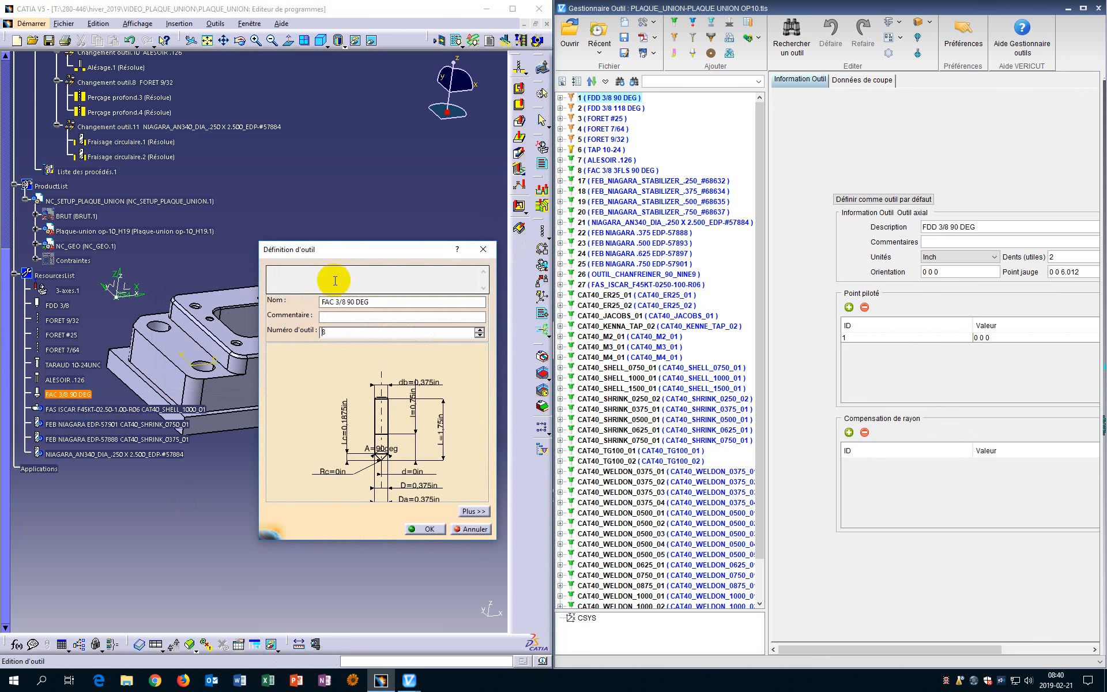
{"action": "left_click", "coordinate": [427, 528]}
{"action": "double_click", "coordinate": [58, 305]}
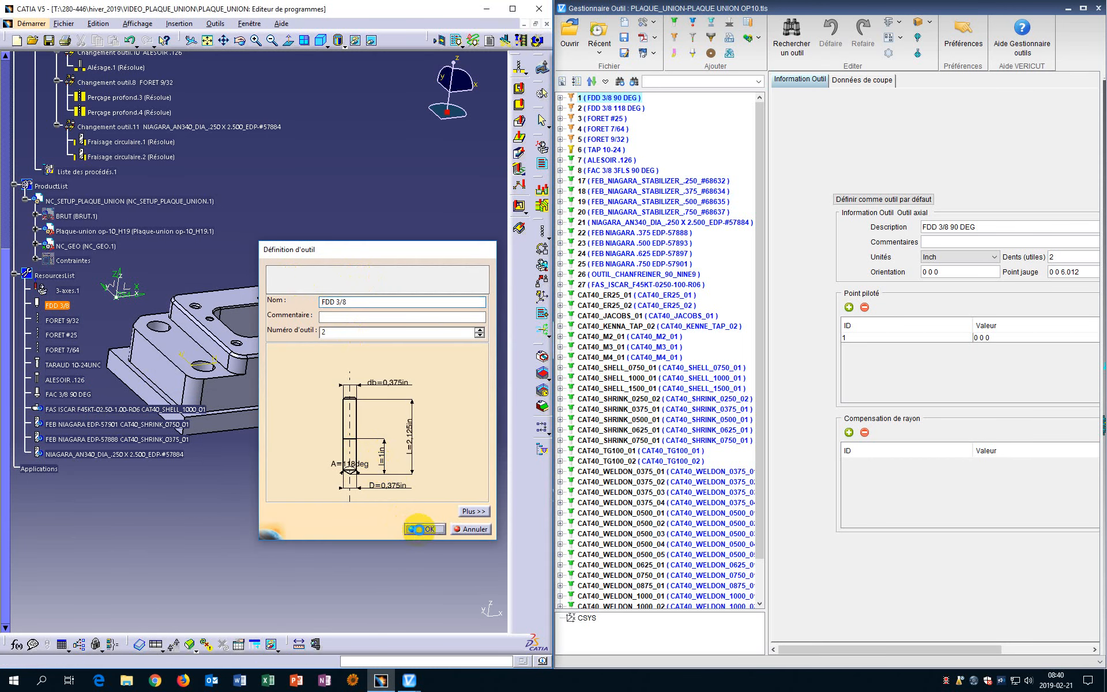
{"action": "left_click", "coordinate": [410, 529]}
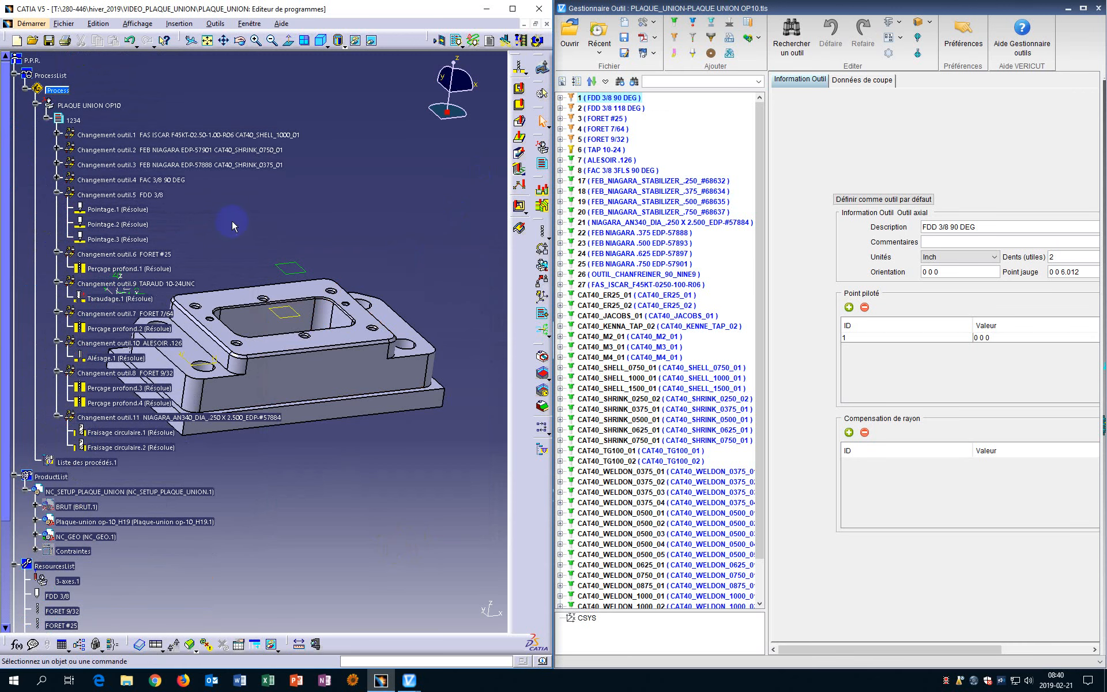
Expand tool changes 1, 2 and 3 of the PLAQUE UNION OP10 program to show their machining operations
{"action": "left_click", "coordinate": [57, 135]}
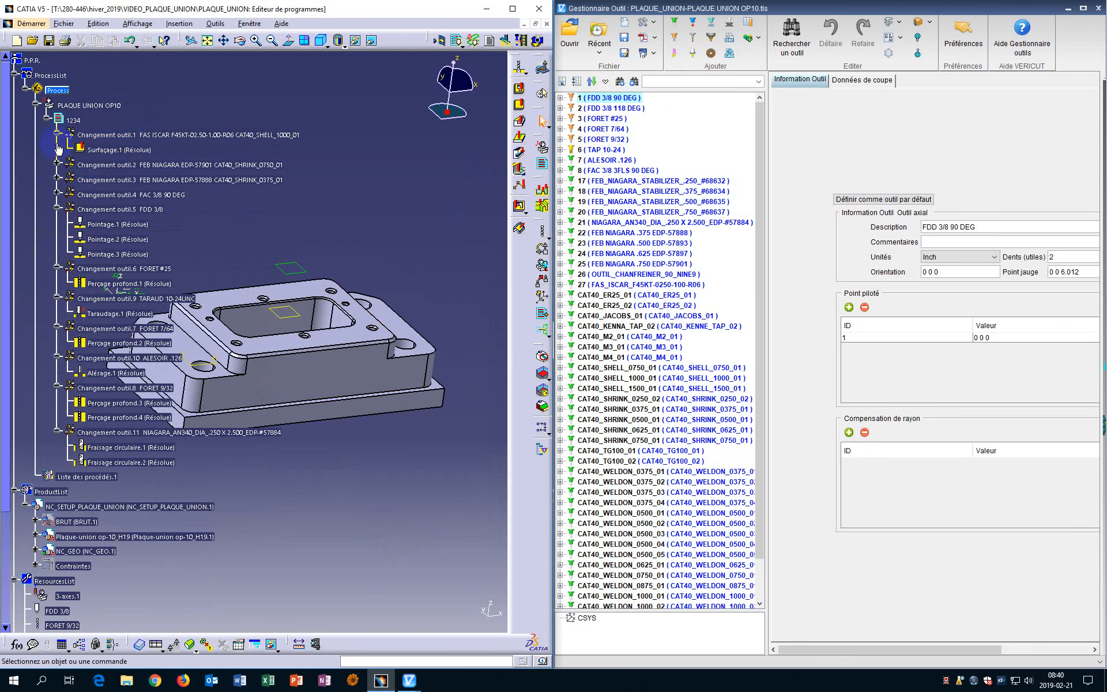
{"action": "left_click", "coordinate": [57, 165]}
{"action": "left_click", "coordinate": [57, 254]}
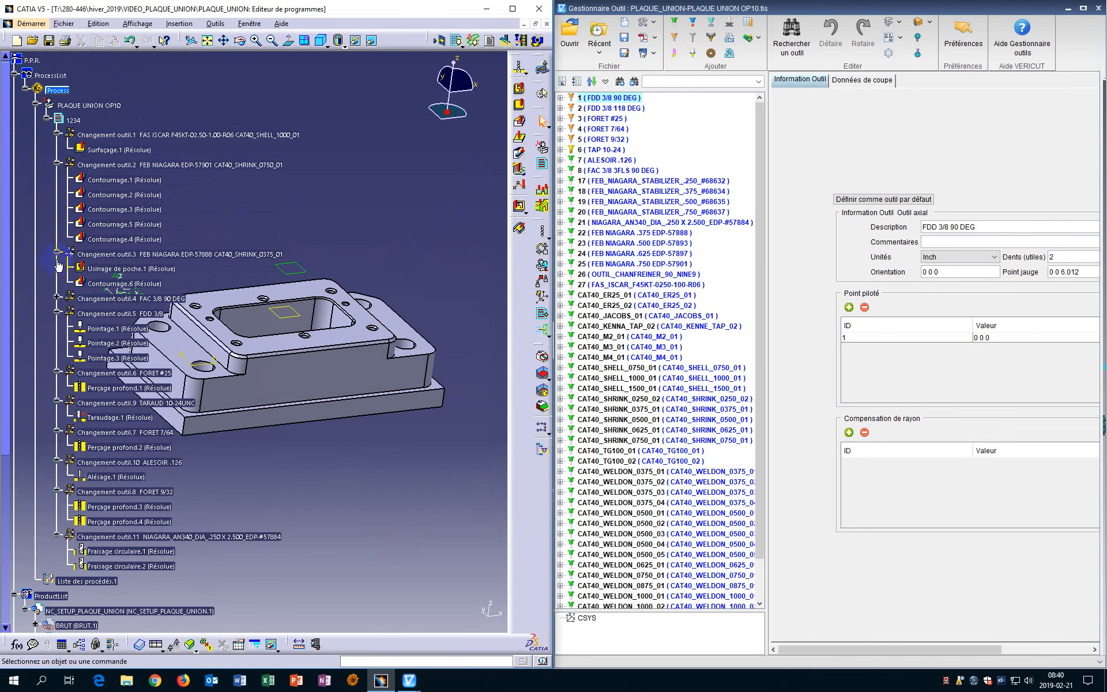
Expand tool change 4 to show its contouring operations and review the program tree down to the resources list
{"action": "left_click", "coordinate": [57, 298]}
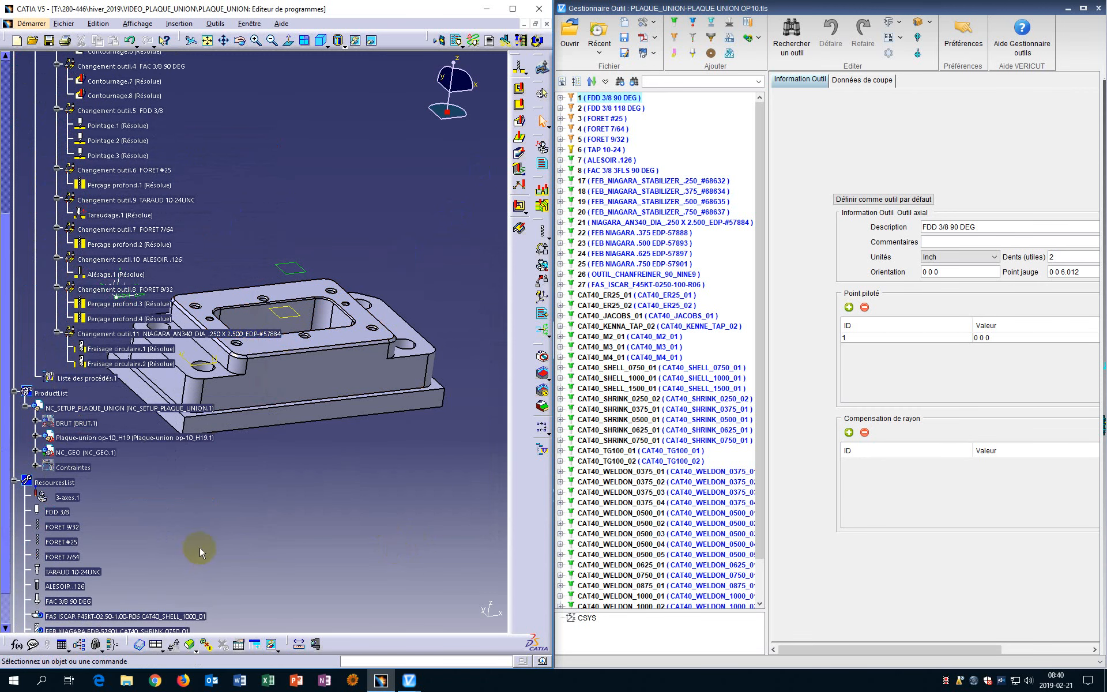
{"action": "scroll", "coordinate": [201, 545], "scroll_direction": "up", "scroll_amount": 3}
{"action": "scroll", "coordinate": [202, 547], "scroll_direction": "up", "scroll_amount": 6}
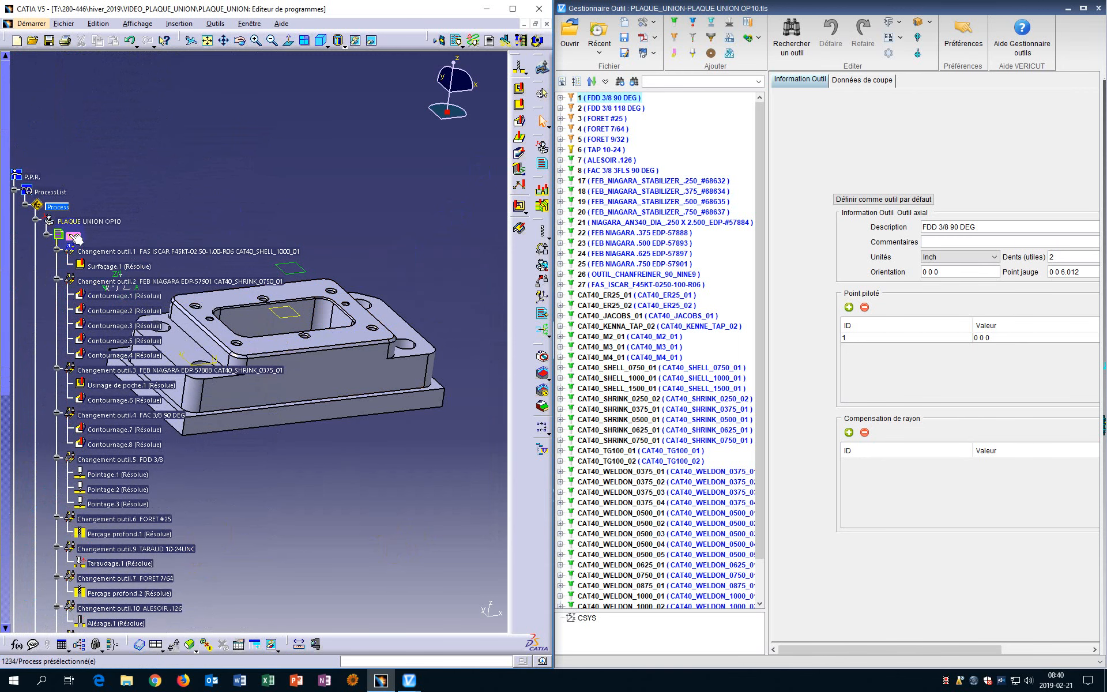
{"action": "scroll", "coordinate": [264, 453], "scroll_direction": "down", "scroll_amount": 7}
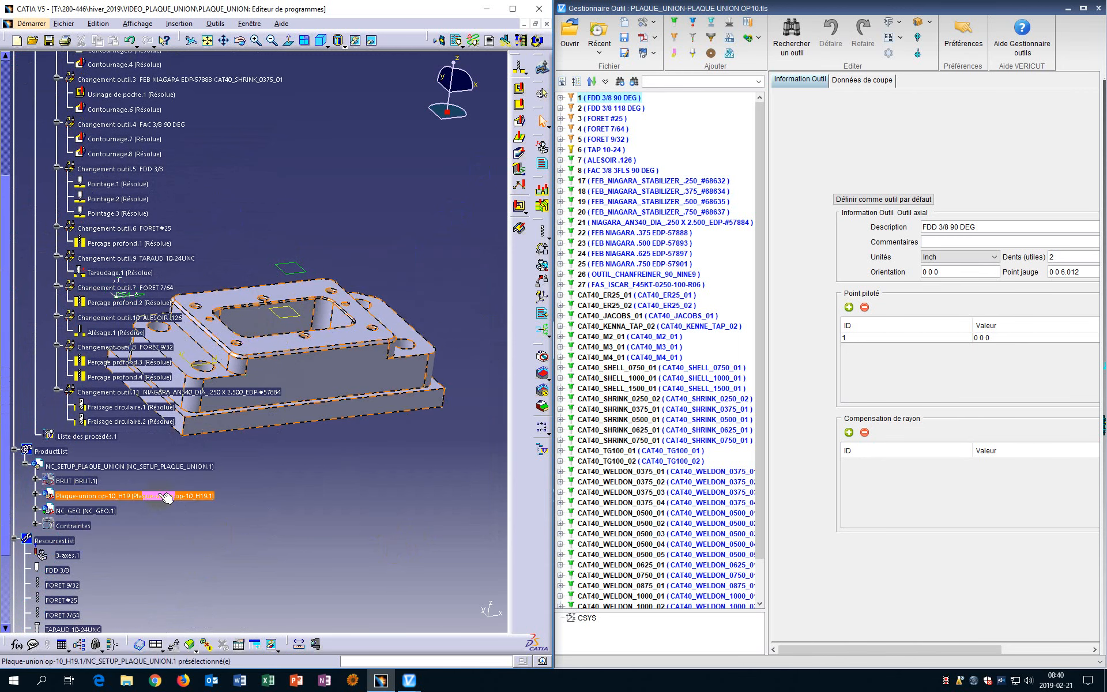
{"action": "scroll", "coordinate": [35, 550], "scroll_direction": "down", "scroll_amount": 4}
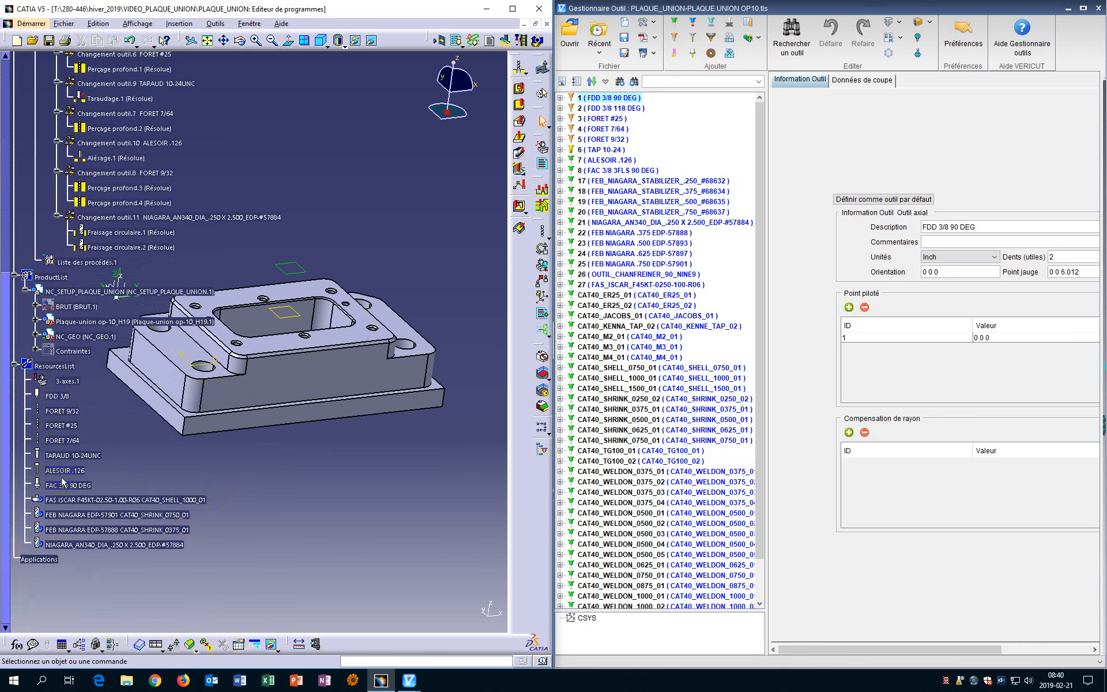
Compute the tool paths of program 1234 with forced calculation (Calcul forcé), deactivating the incomplete operation Alésage.1 to continue
{"action": "scroll", "coordinate": [72, 432], "scroll_direction": "up", "scroll_amount": 12}
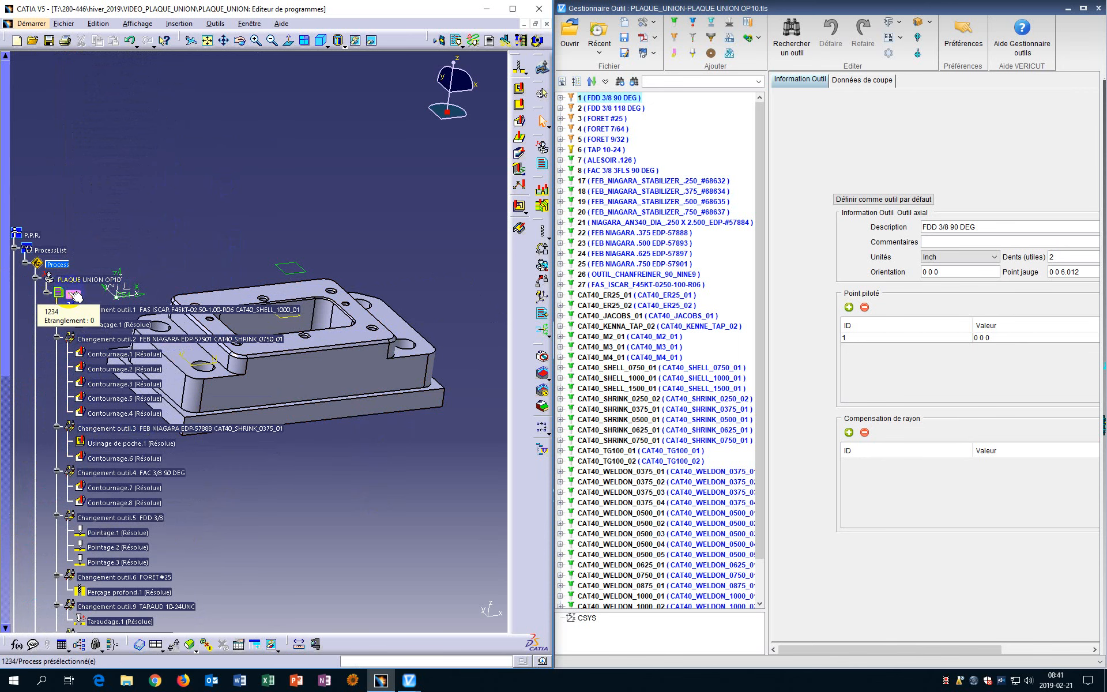
{"action": "right_click", "coordinate": [74, 297]}
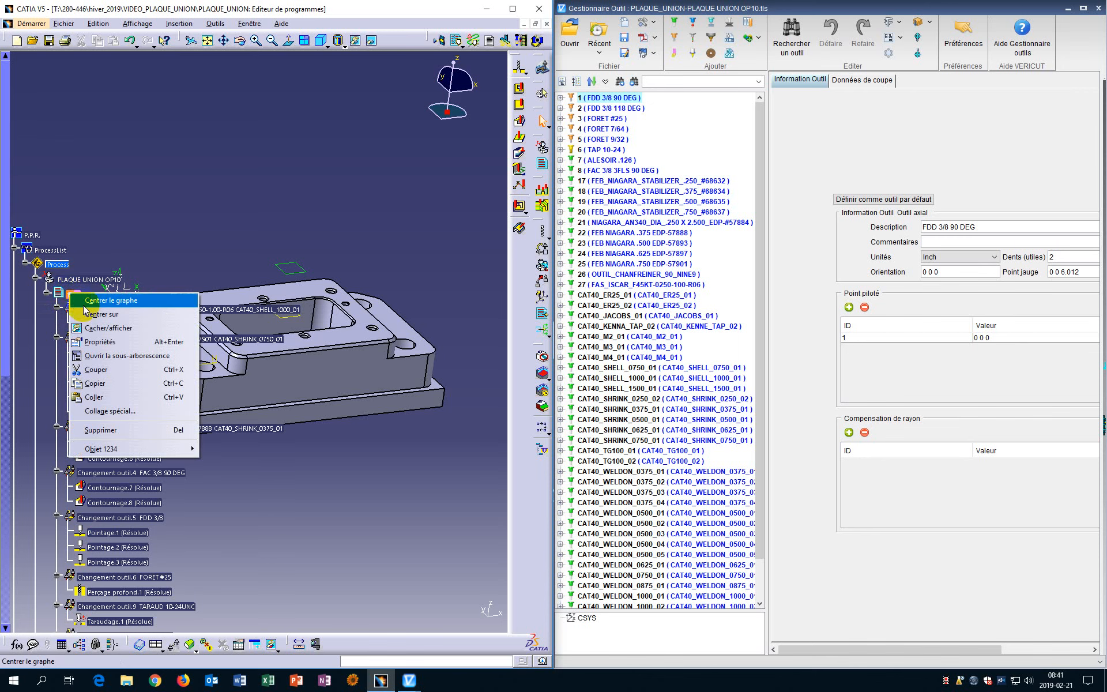
{"action": "mouse_move", "coordinate": [98, 454]}
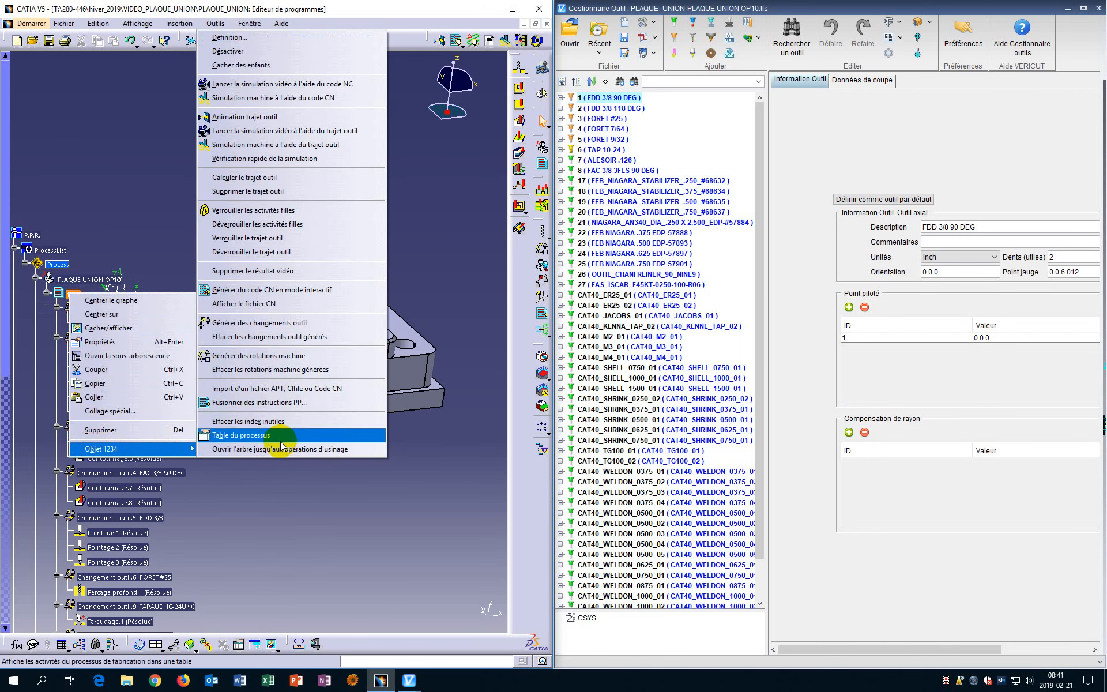
{"action": "left_click", "coordinate": [258, 179]}
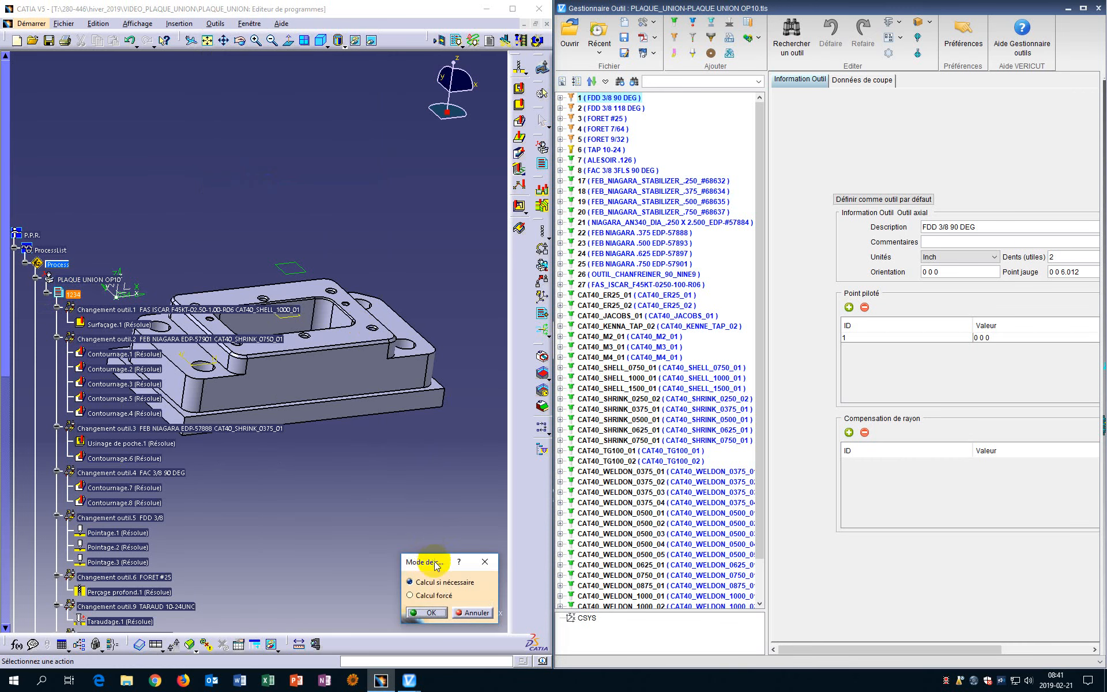
{"action": "left_click_drag", "start_coordinate": [436, 565], "coordinate": [369, 292]}
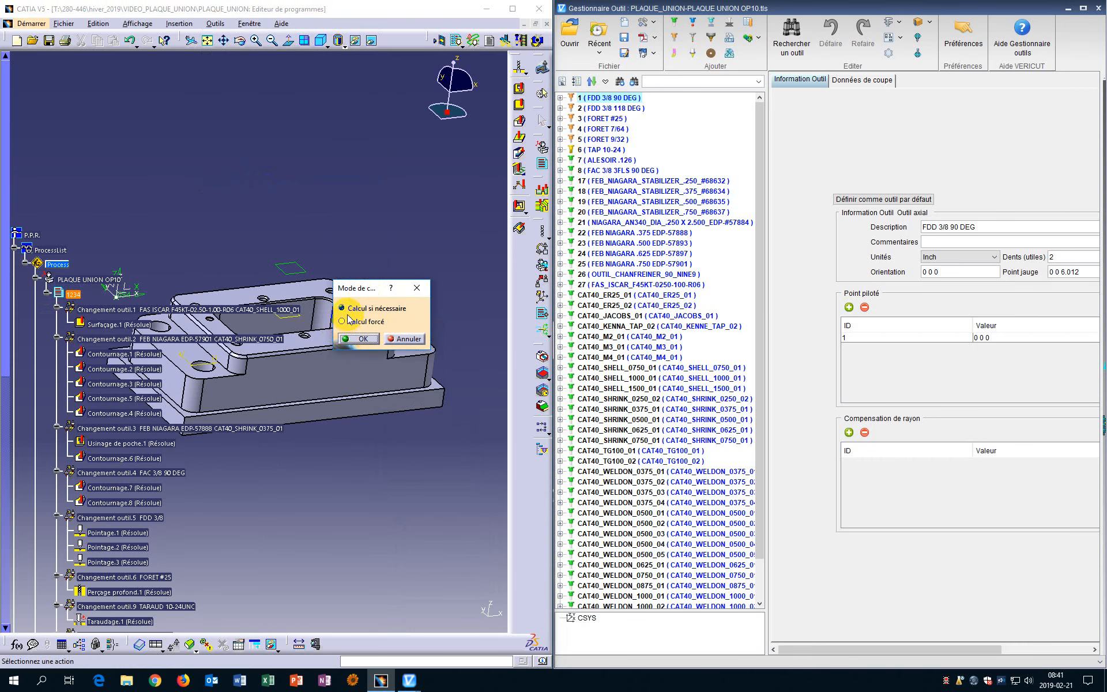
{"action": "left_click", "coordinate": [342, 321]}
{"action": "left_click", "coordinate": [358, 339]}
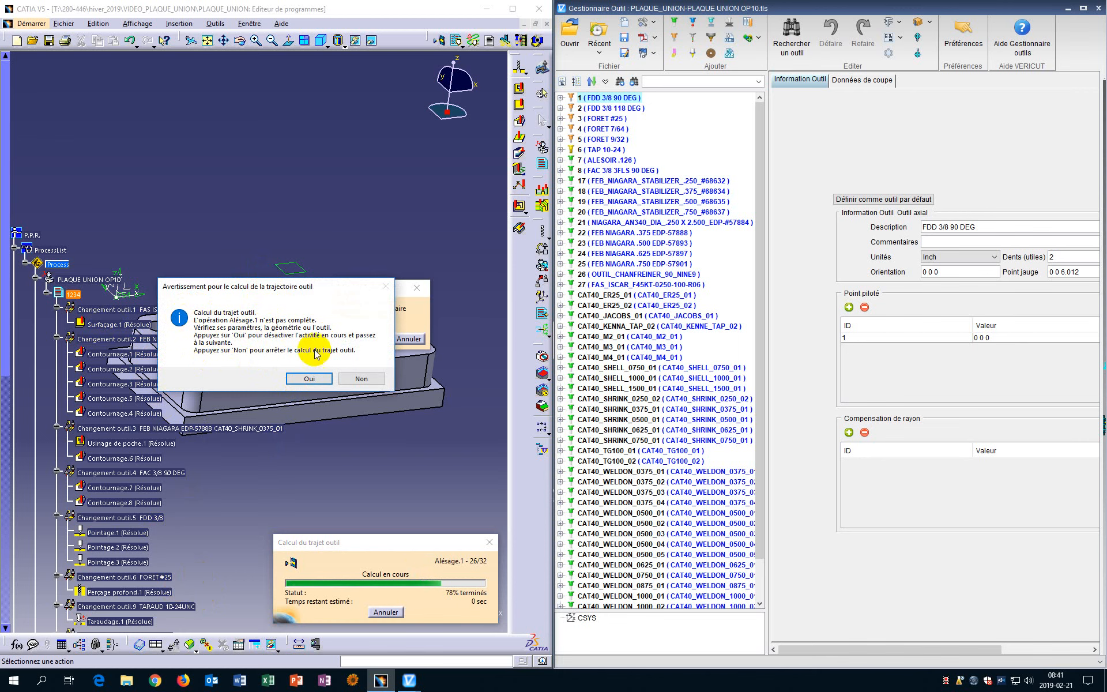
{"action": "left_click", "coordinate": [315, 379]}
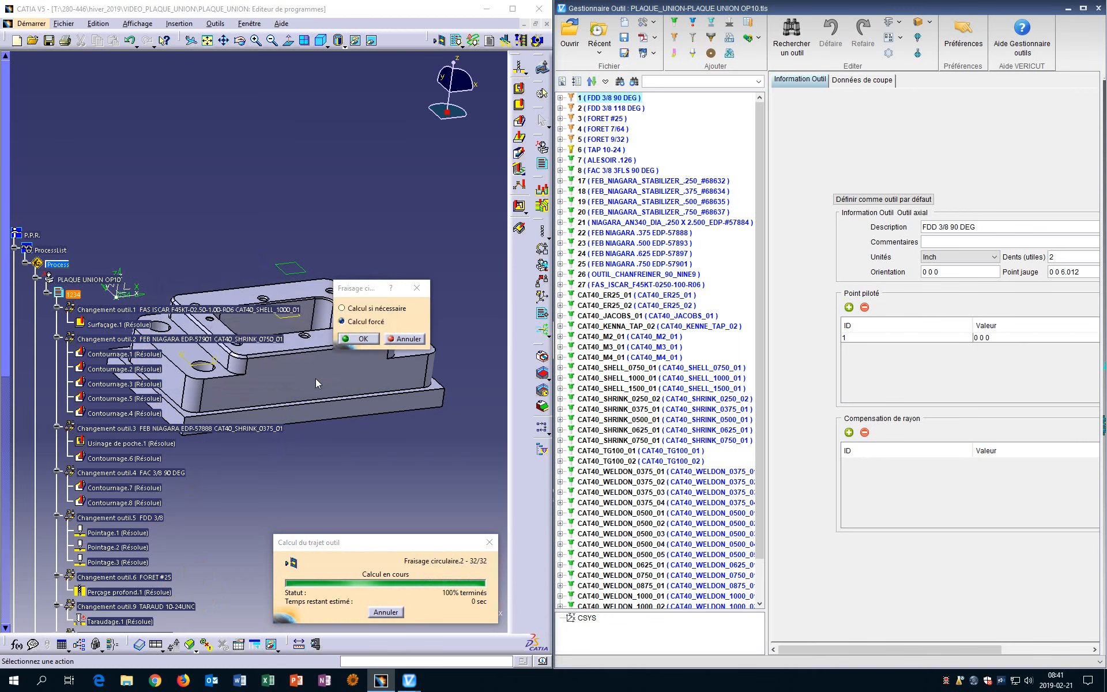
{"action": "left_click", "coordinate": [304, 367]}
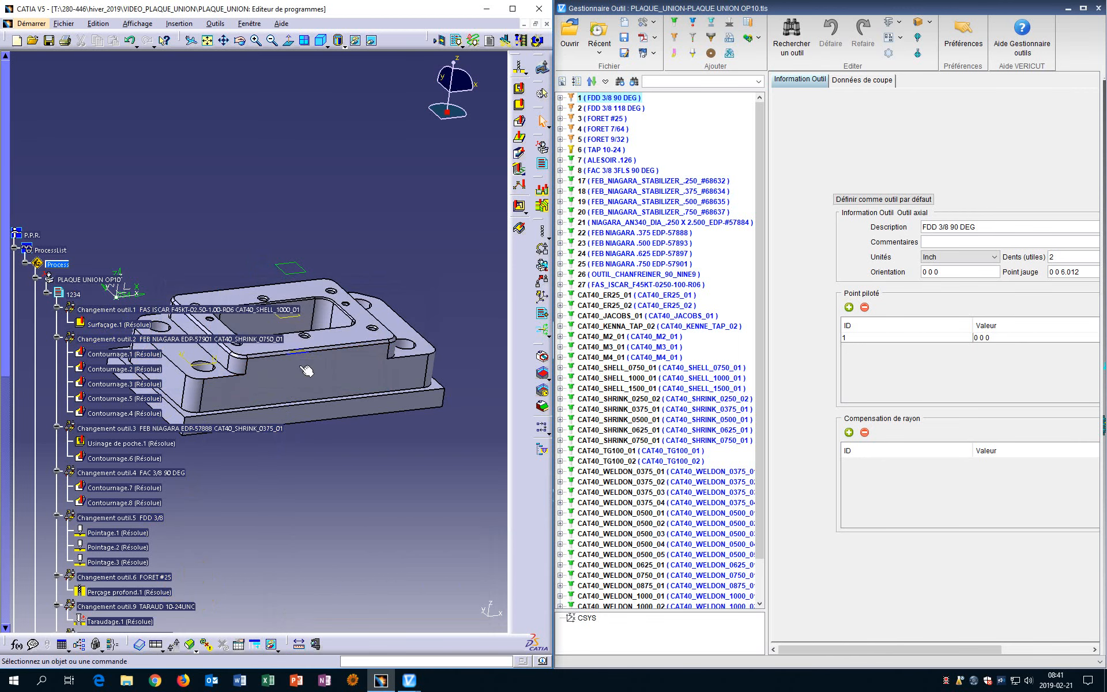
Open the reaming operation Alésage.1 and clear all of its machining positions
{"action": "scroll", "coordinate": [279, 490], "scroll_direction": "down", "scroll_amount": 5}
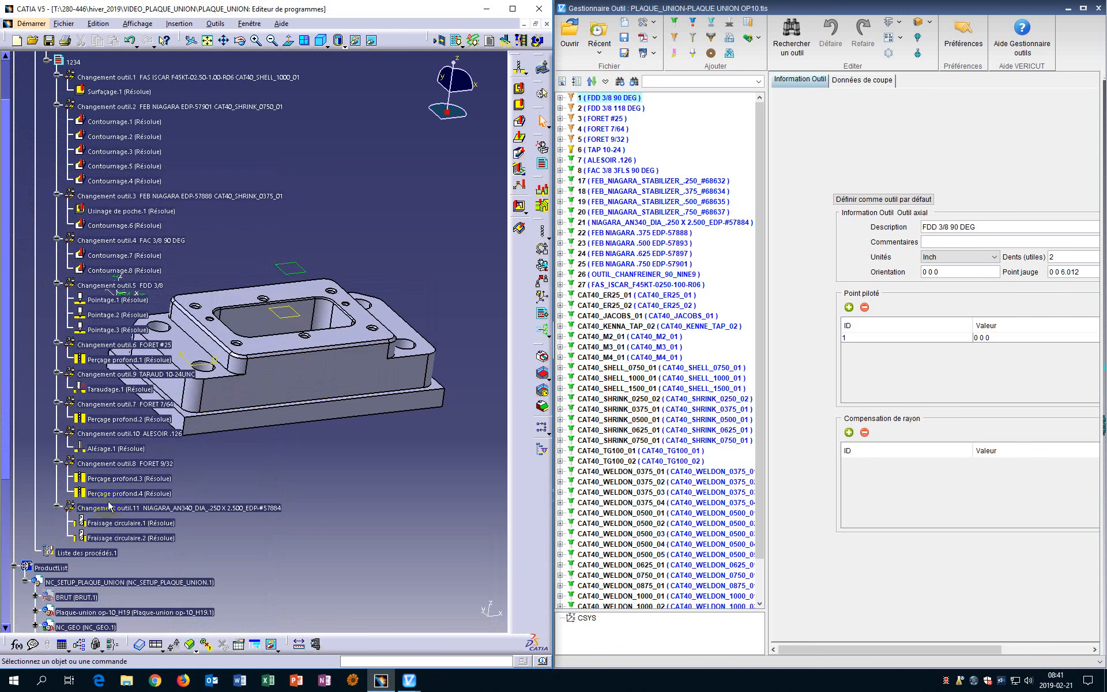
{"action": "double_click", "coordinate": [113, 449]}
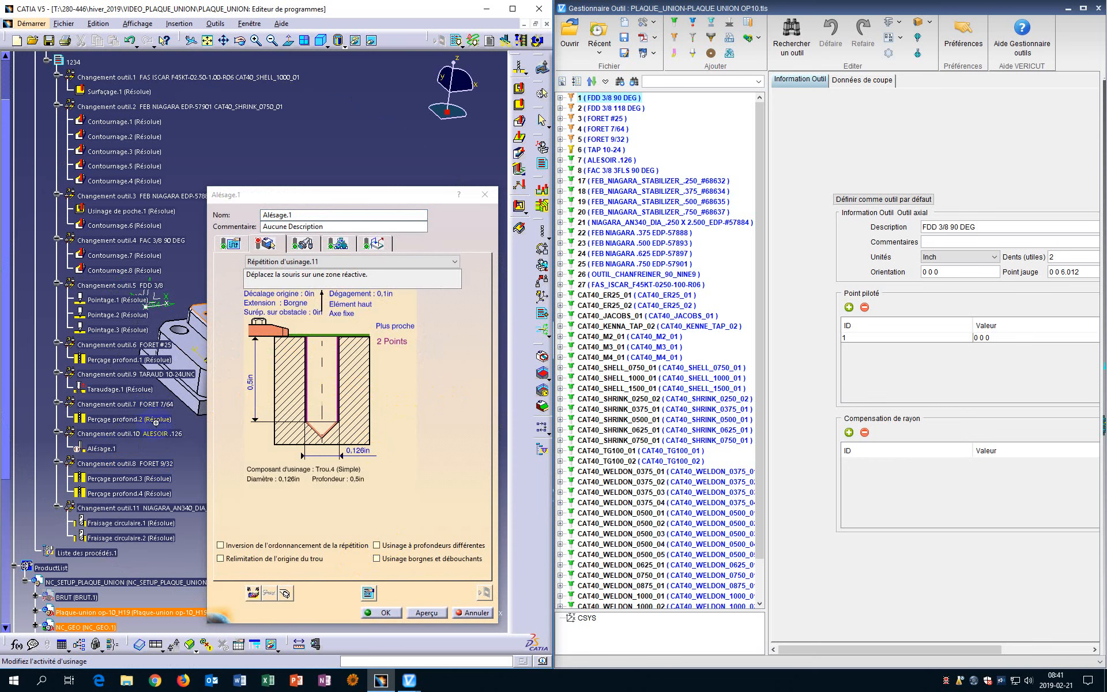
{"action": "left_click_drag", "start_coordinate": [317, 196], "coordinate": [548, 183]}
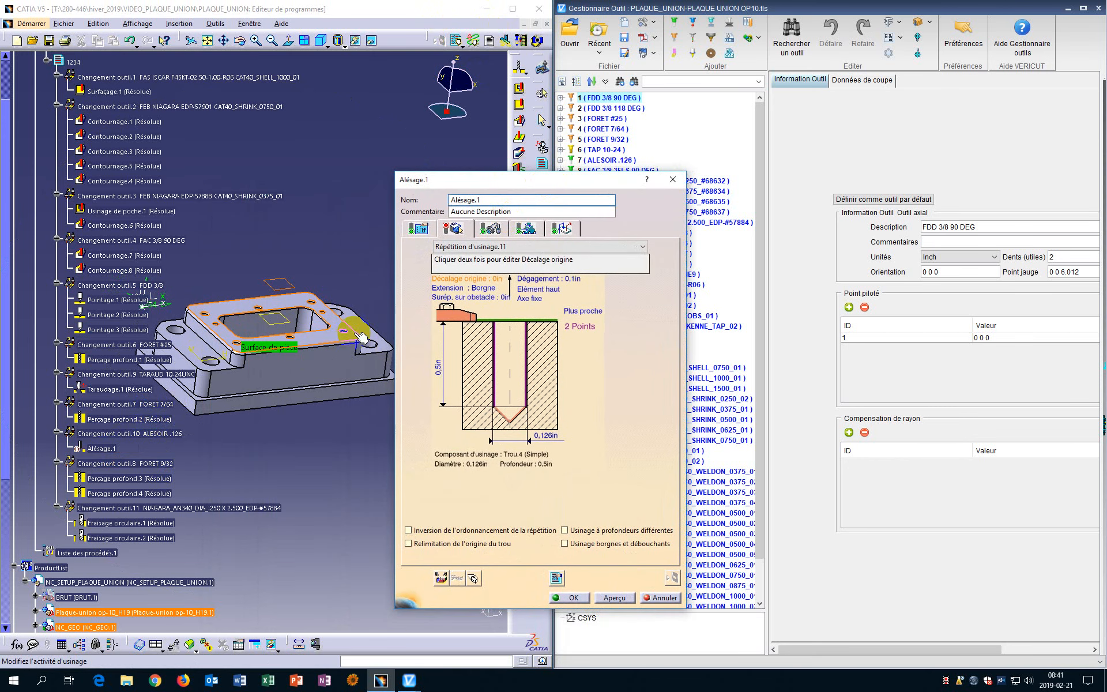
{"action": "middle_click_drag", "start_coordinate": [273, 357], "coordinate": [346, 376]}
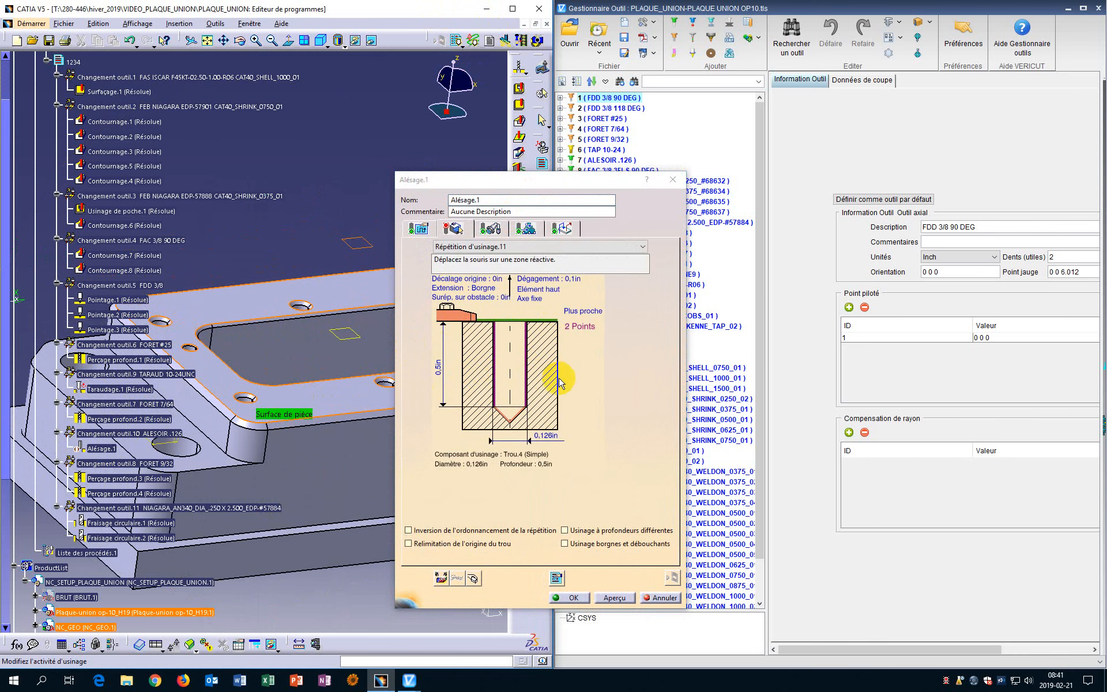
{"action": "left_click", "coordinate": [490, 379]}
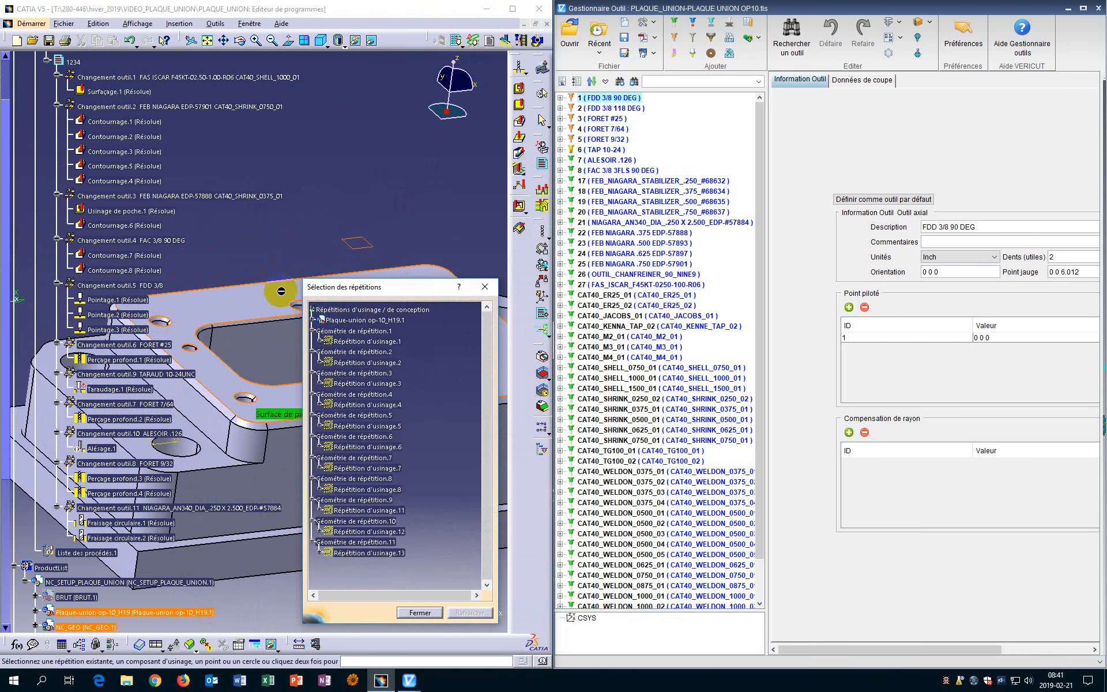
{"action": "double_click", "coordinate": [280, 291]}
{"action": "right_click", "coordinate": [575, 326]}
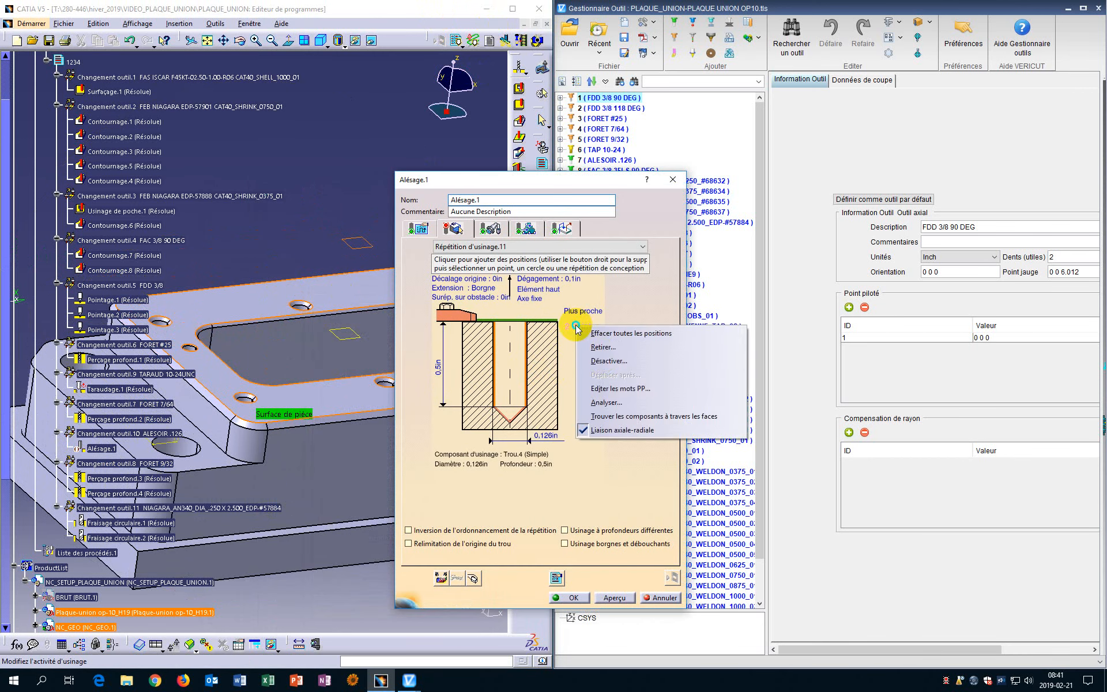
{"action": "left_click", "coordinate": [629, 333]}
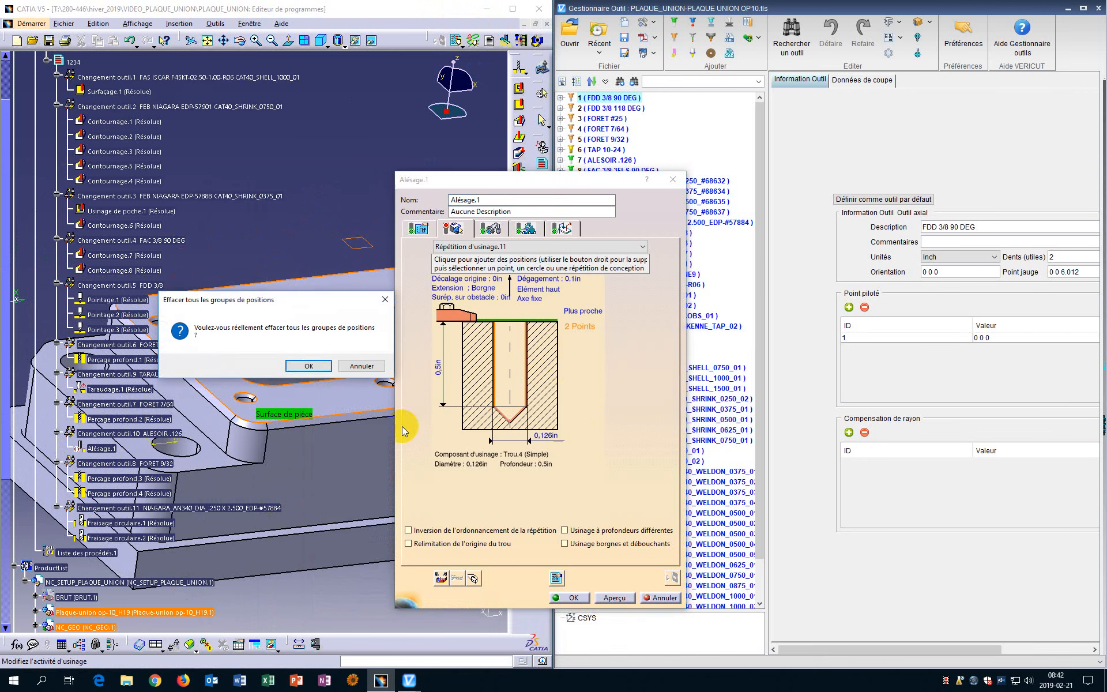
{"action": "left_click", "coordinate": [306, 364]}
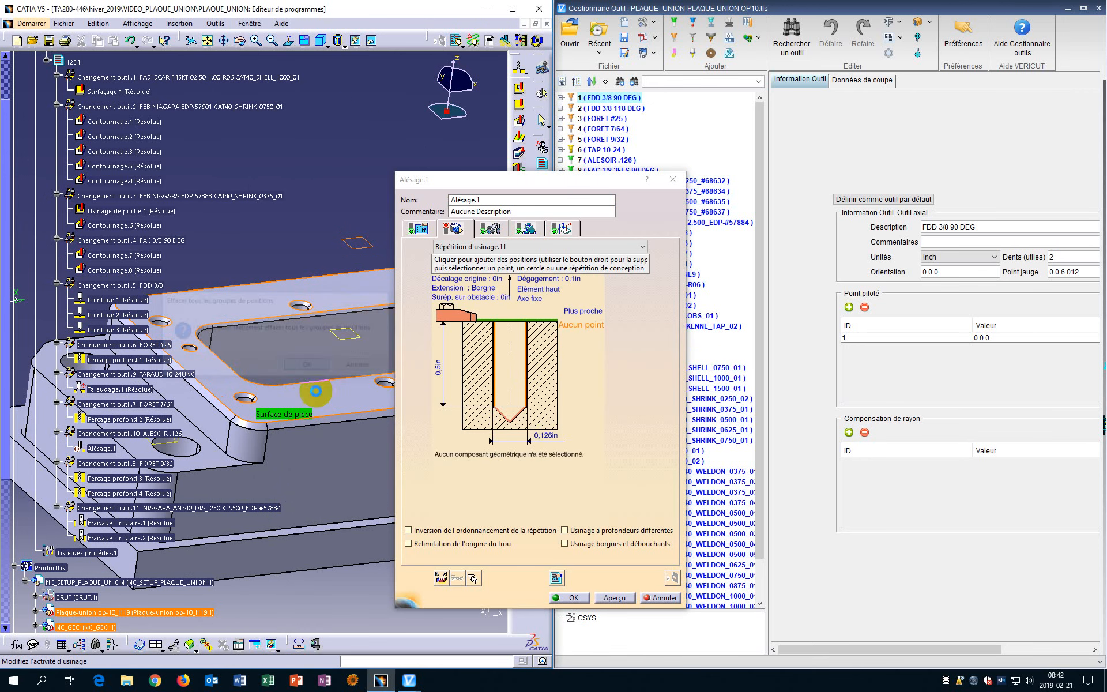
Select the two 0.126 in holes on the plate's upper face as the positions of Alésage.1
{"action": "left_click", "coordinate": [525, 383]}
{"action": "middle_click_drag", "start_coordinate": [286, 366], "coordinate": [260, 473]}
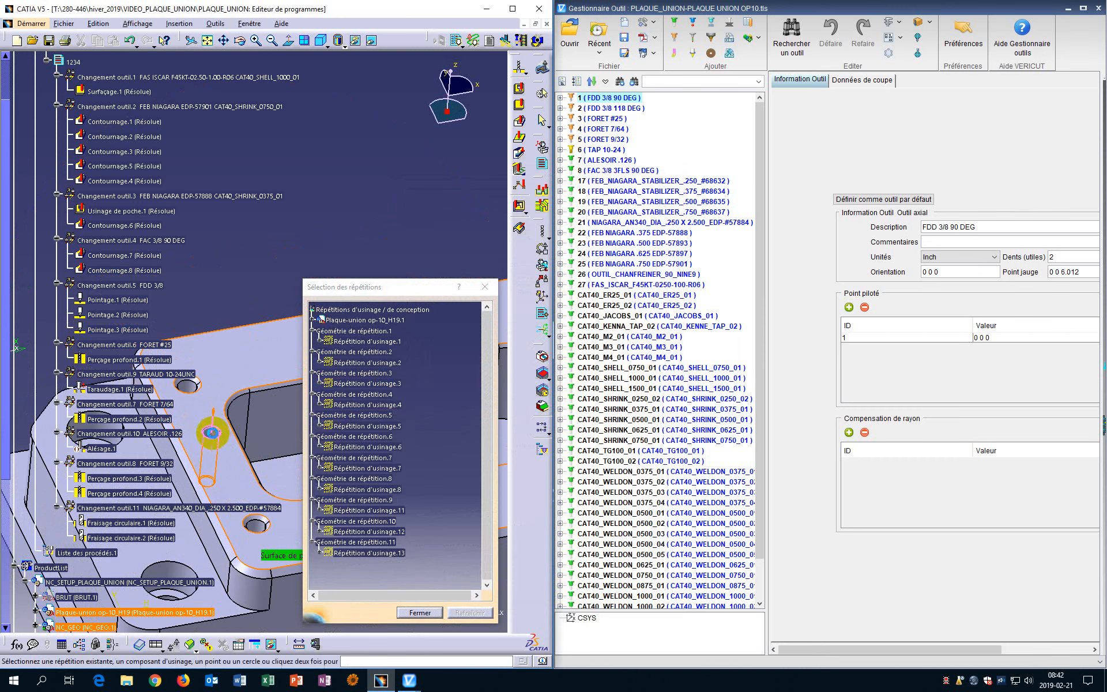
{"action": "mouse_move", "coordinate": [215, 432]}
{"action": "middle_mouse_down"}
{"action": "mouse_move", "coordinate": [197, 409]}
{"action": "mouse_move", "coordinate": [217, 407]}
{"action": "middle_mouse_up"}
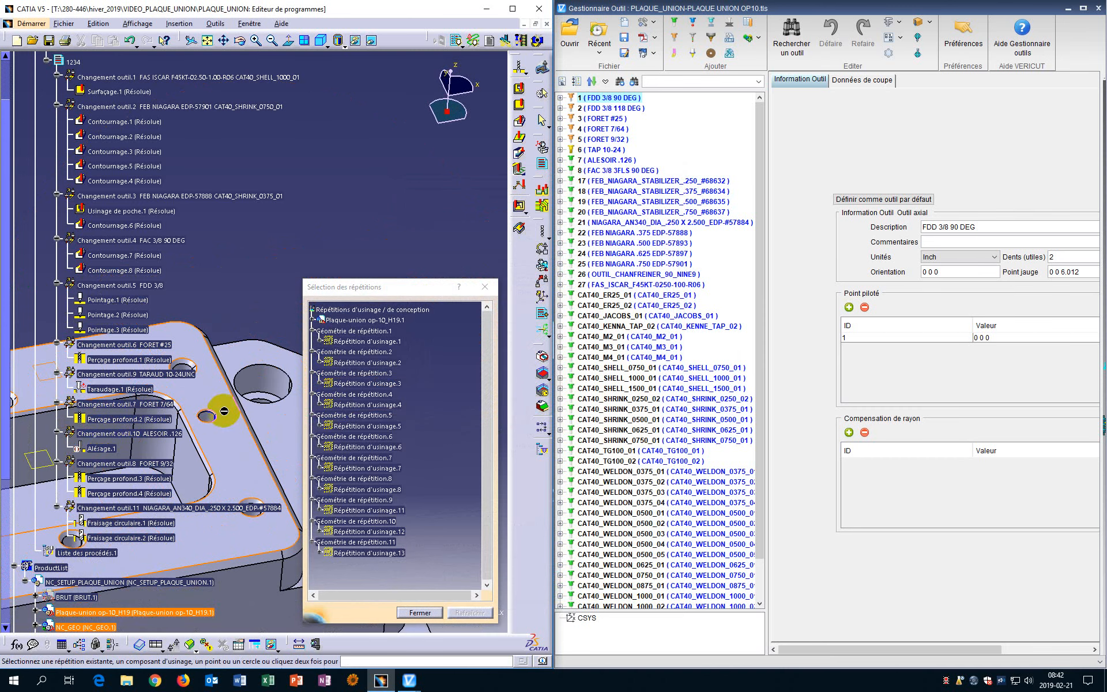
{"action": "double_click", "coordinate": [305, 258]}
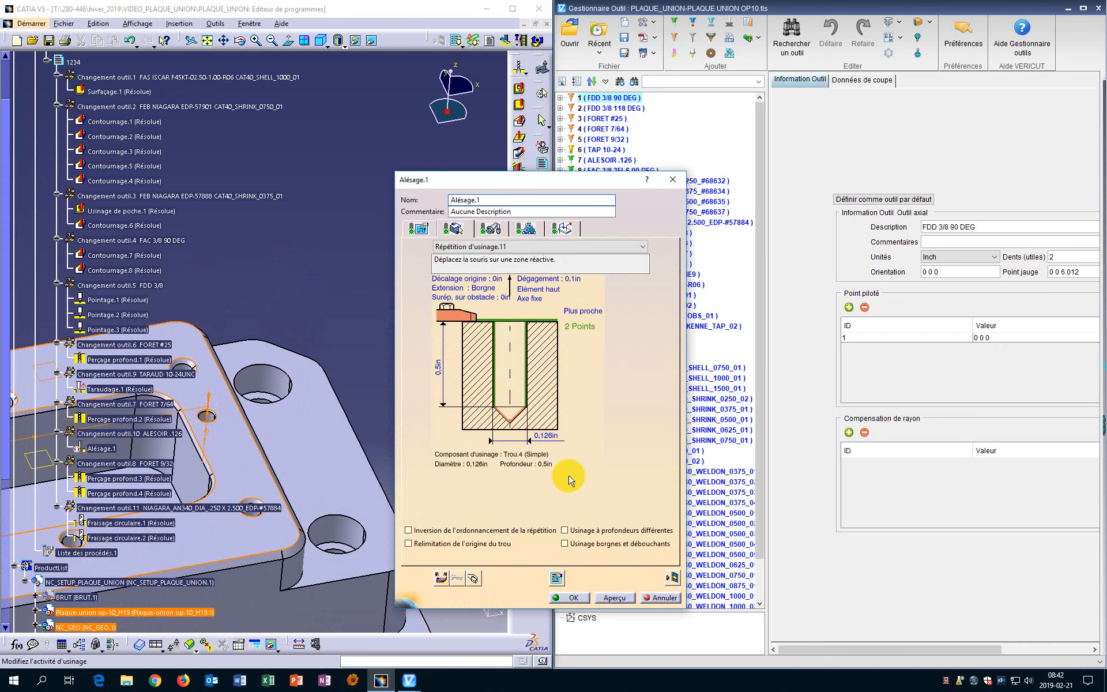
Try to replay the tool path of Alésage.1 and accept the operation's definition
{"action": "left_click", "coordinate": [672, 577]}
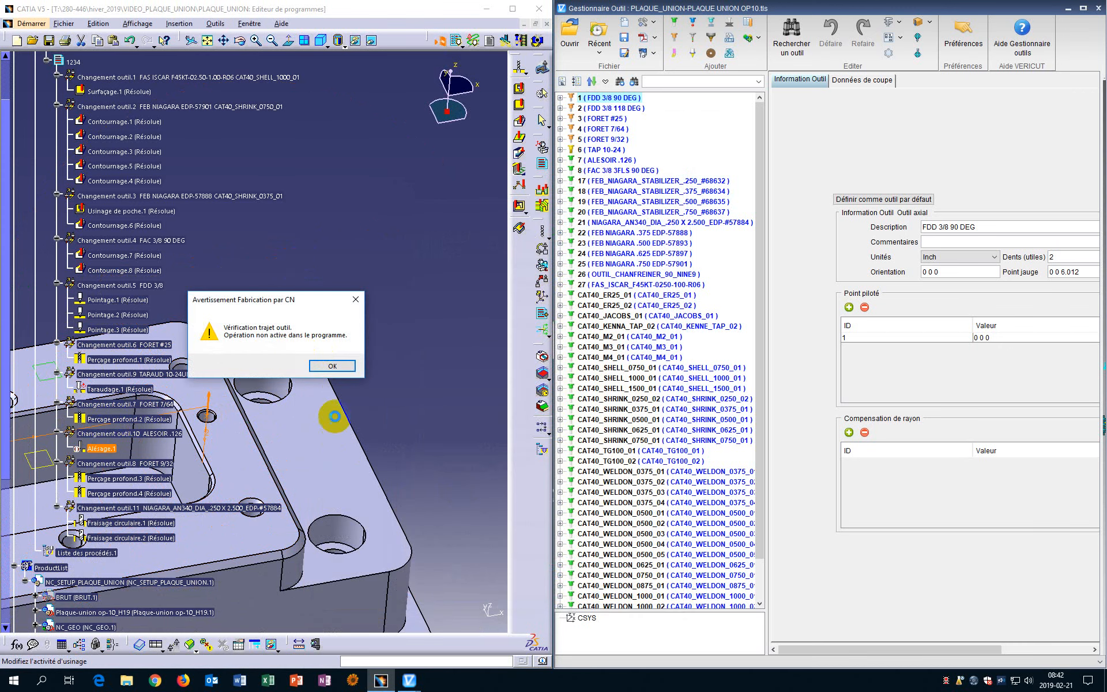
{"action": "left_click", "coordinate": [331, 366]}
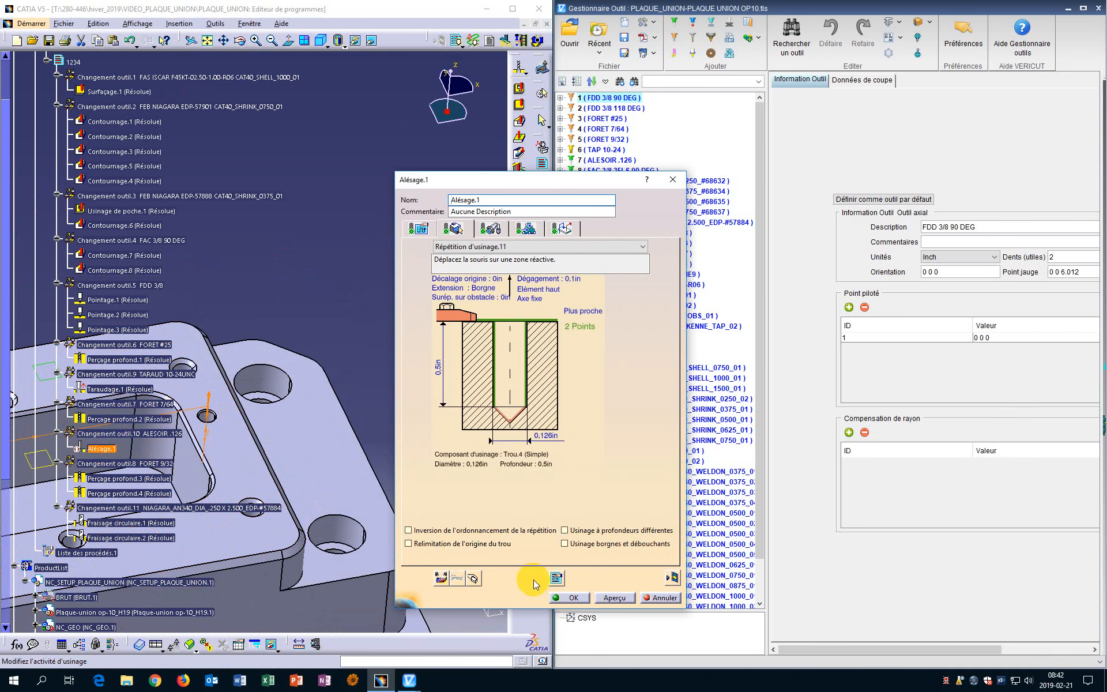
{"action": "left_click", "coordinate": [566, 600]}
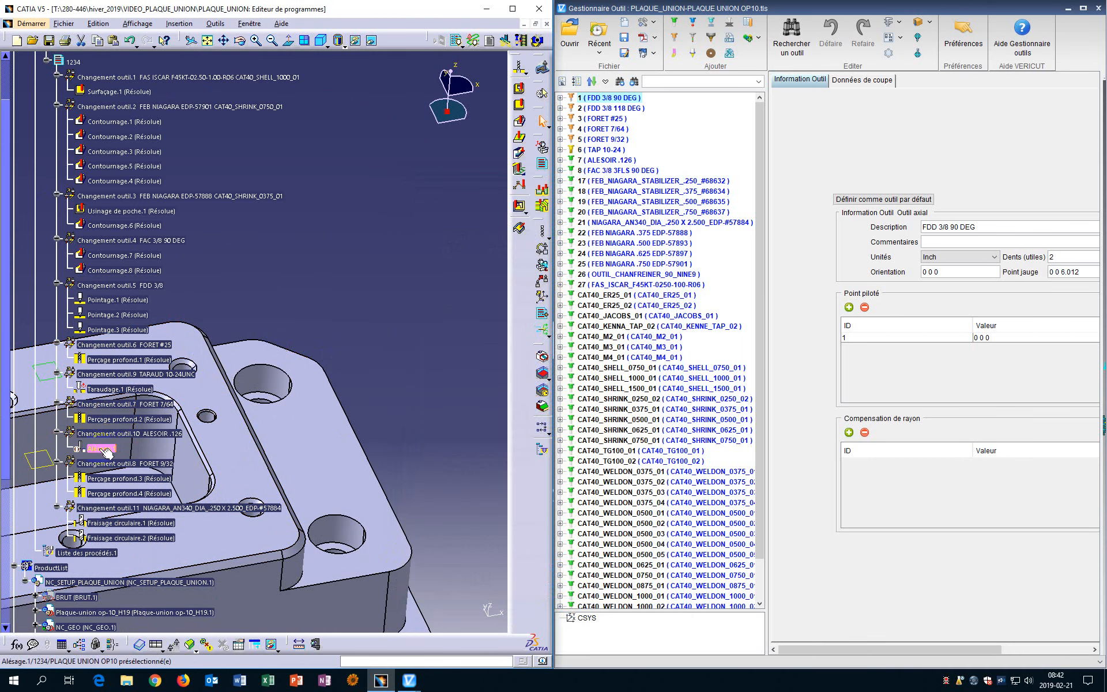
Reactivate the Alésage.1 operation, reopen its definition and replay its tool path
{"action": "right_click", "coordinate": [101, 450]}
{"action": "mouse_move", "coordinate": [134, 605]}
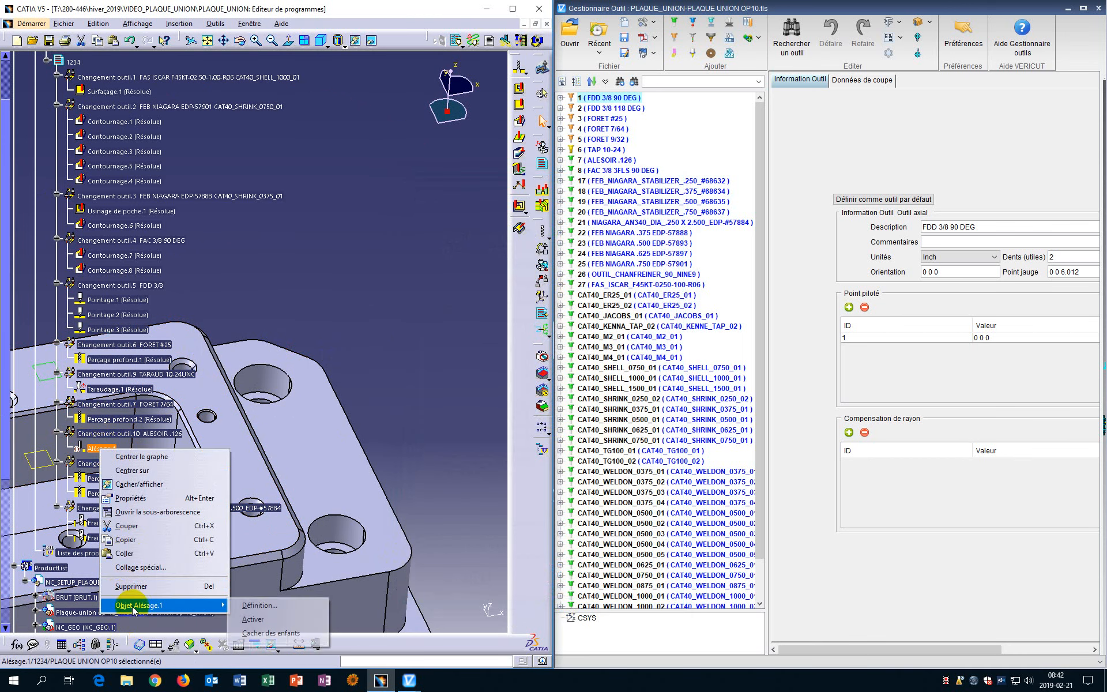
{"action": "left_click", "coordinate": [245, 619]}
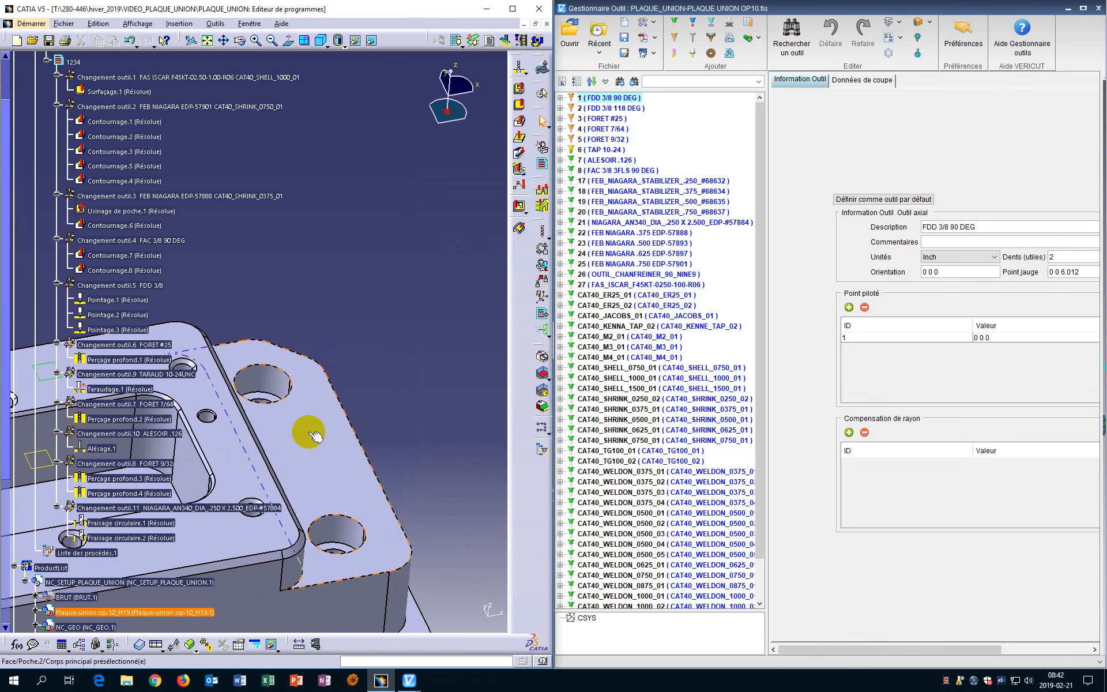
{"action": "double_click", "coordinate": [101, 449]}
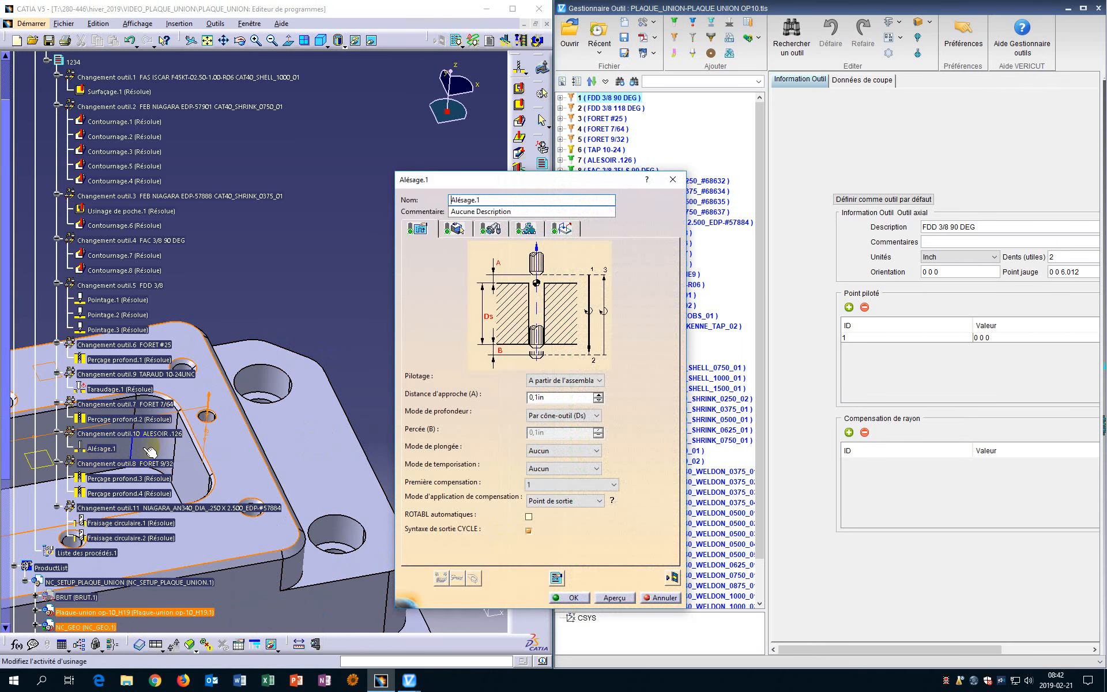
{"action": "left_click", "coordinate": [664, 579]}
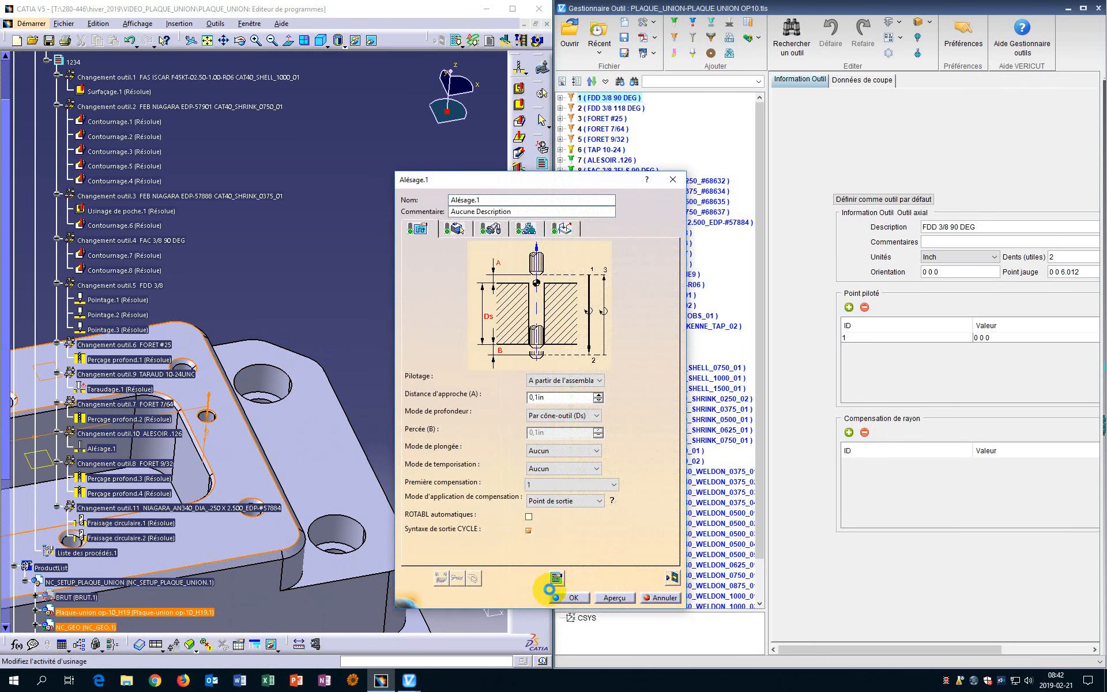
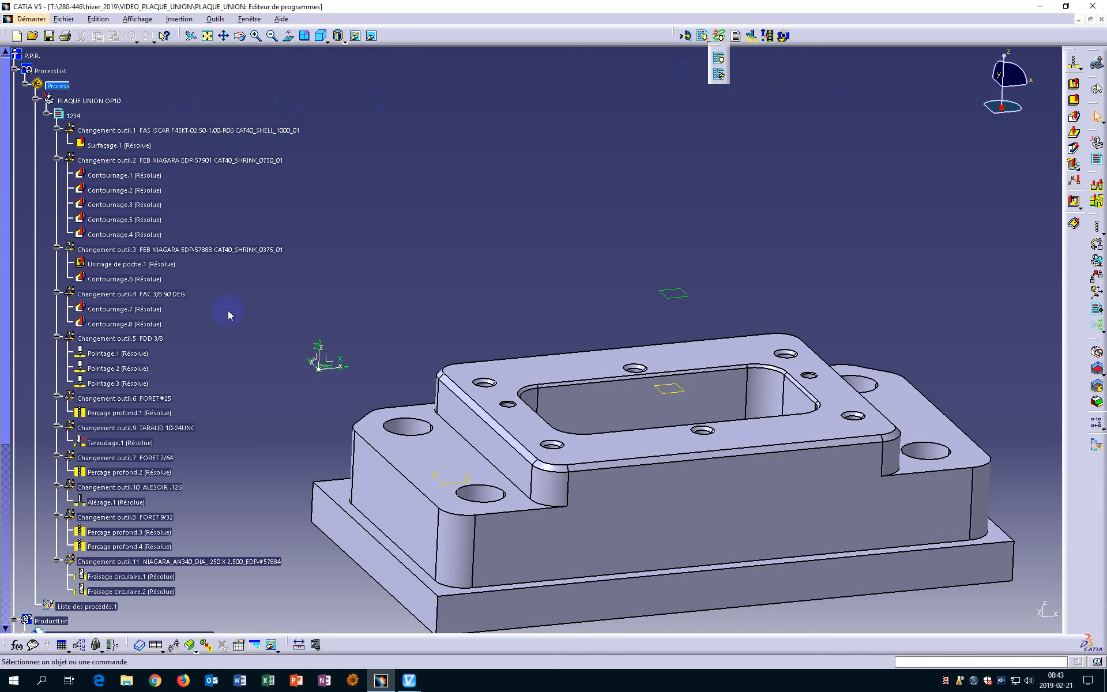
Start batch NC output generation for program 1234 and check that the post-processor is MAZAK_VNC-510C
{"action": "left_click", "coordinate": [73, 116]}
{"action": "left_click", "coordinate": [702, 36]}
{"action": "left_click", "coordinate": [780, 104]}
{"action": "left_click", "coordinate": [810, 104]}
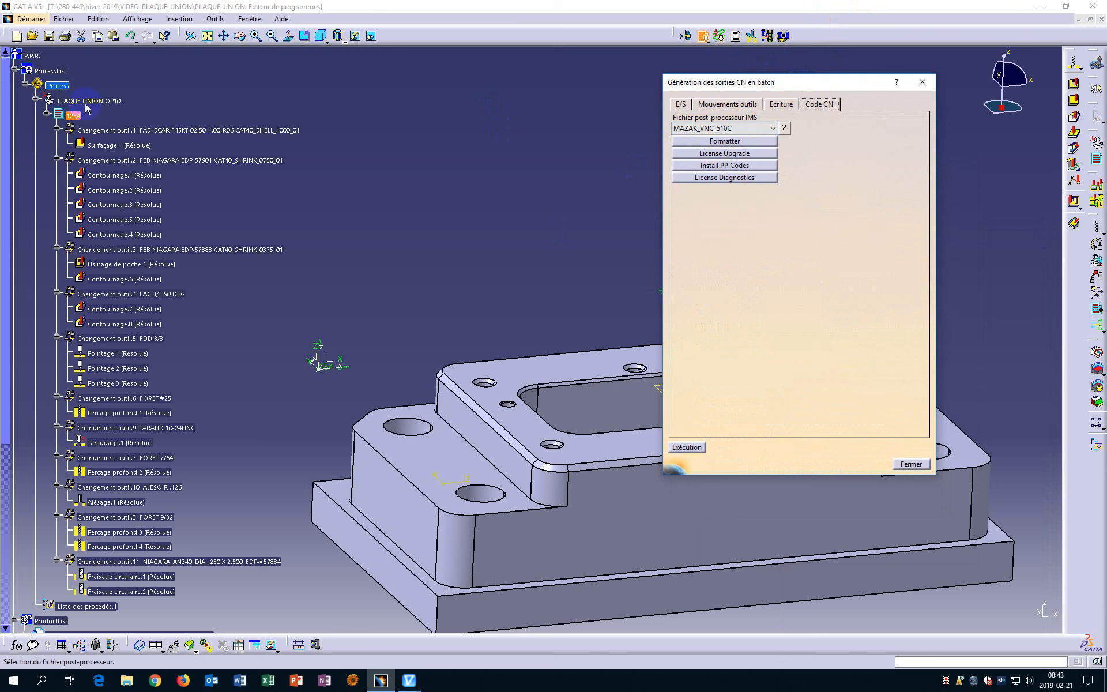
Execute the NC code output with one file per program, saved in the CATProcess location and replacing any same-named file
{"action": "left_click", "coordinate": [681, 104]}
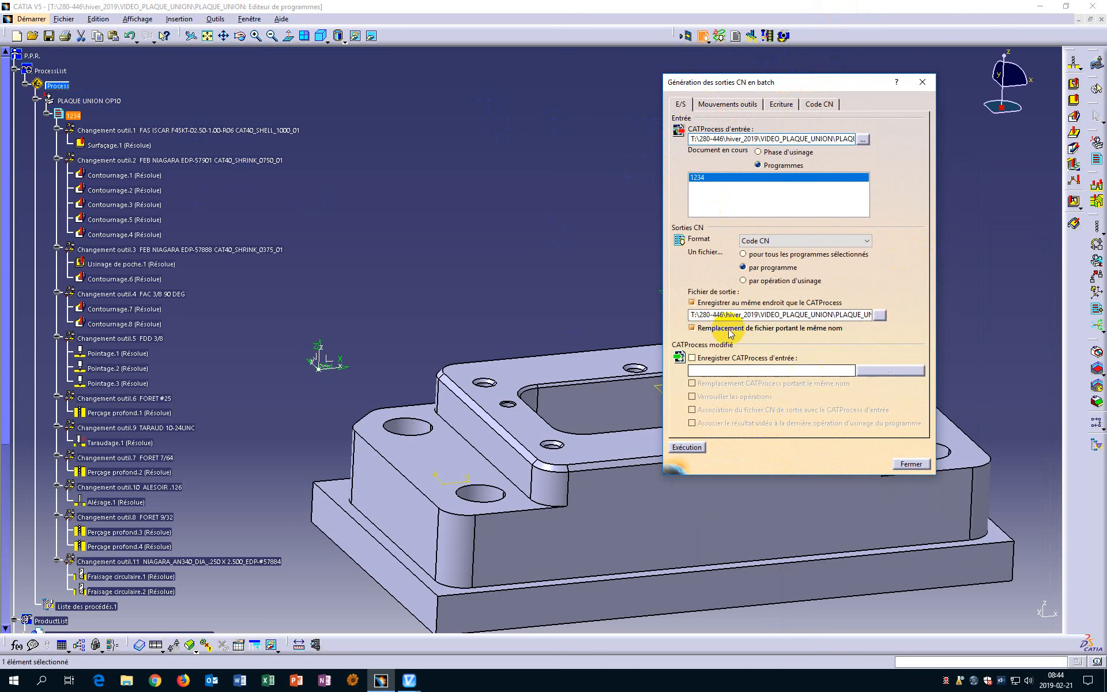
{"action": "left_click", "coordinate": [692, 302]}
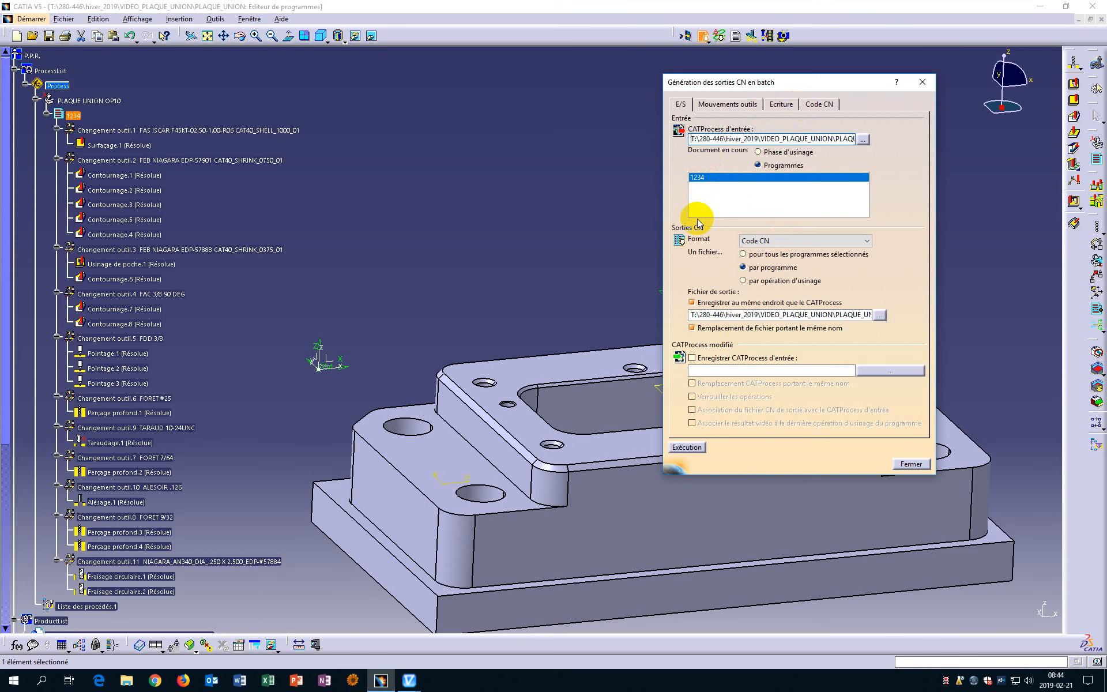
{"action": "left_click", "coordinate": [687, 448]}
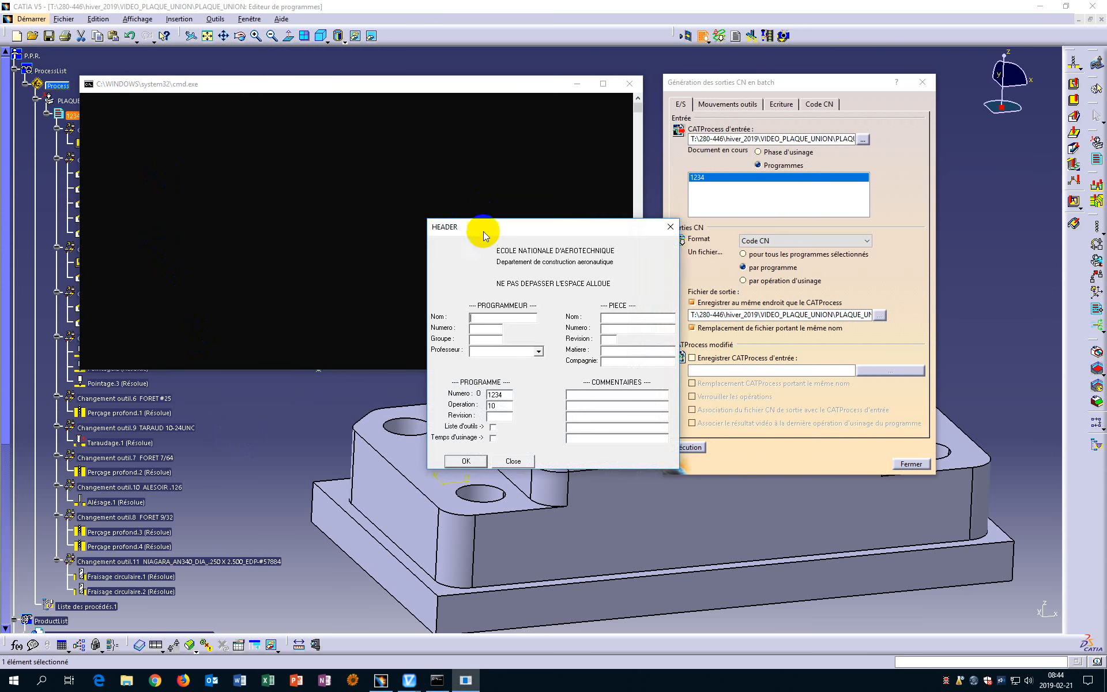
Enter the programmer's name in the NC program header for program 1234, operation 10, and accept the header
{"action": "left_click_drag", "start_coordinate": [496, 230], "coordinate": [509, 162]}
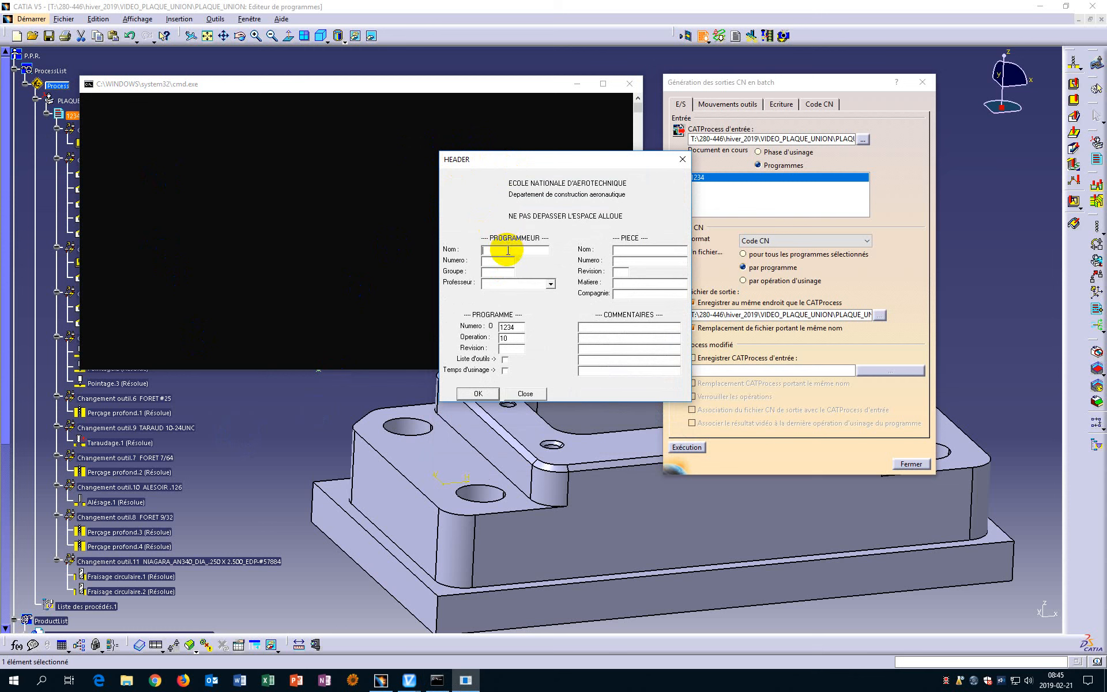
{"action": "type", "text": "jp"}
{"action": "key", "text": "BackSpace"}
{"action": "type", "text": "JP RICHARD"}
{"action": "left_click", "coordinate": [495, 261]}
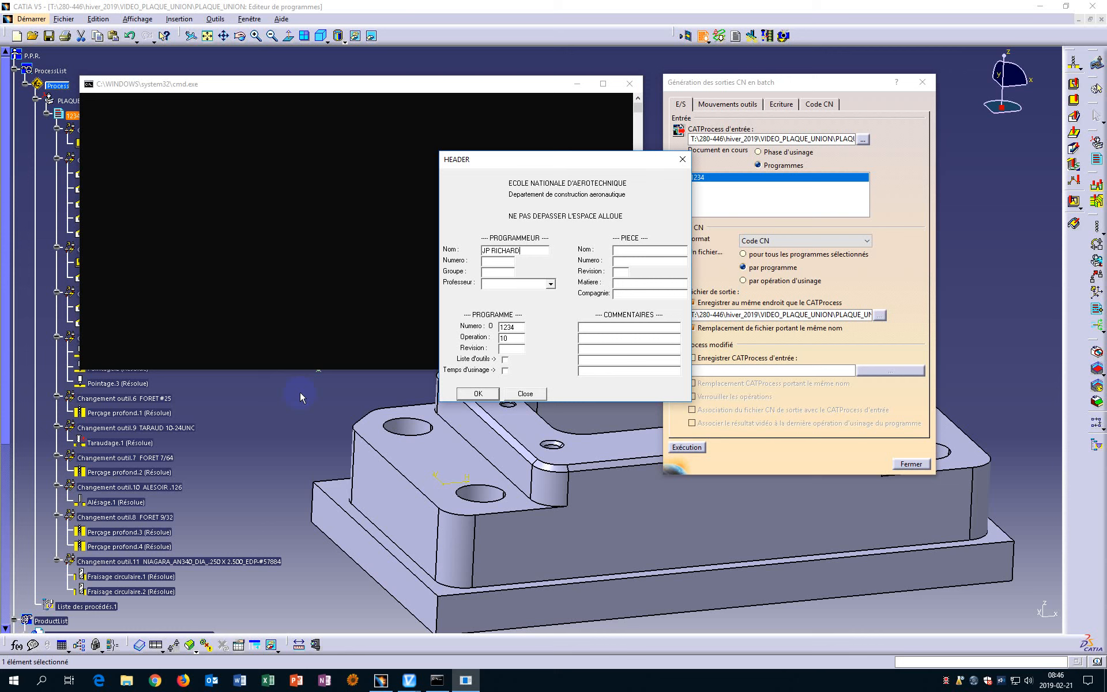
{"action": "left_click", "coordinate": [485, 394]}
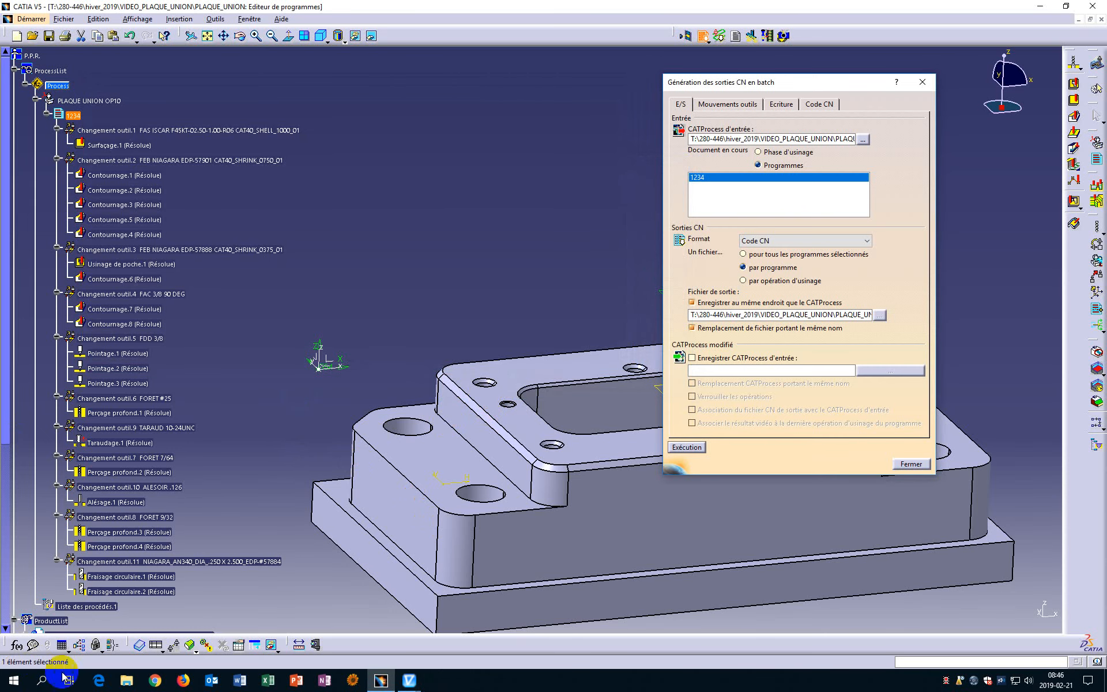
Switch to File Explorer and browse to the 280-446\hiver_2019\VIDEO_PLAQUE_UNION folder on drive T: to find the generated NC files
{"action": "key", "text": "super+e"}
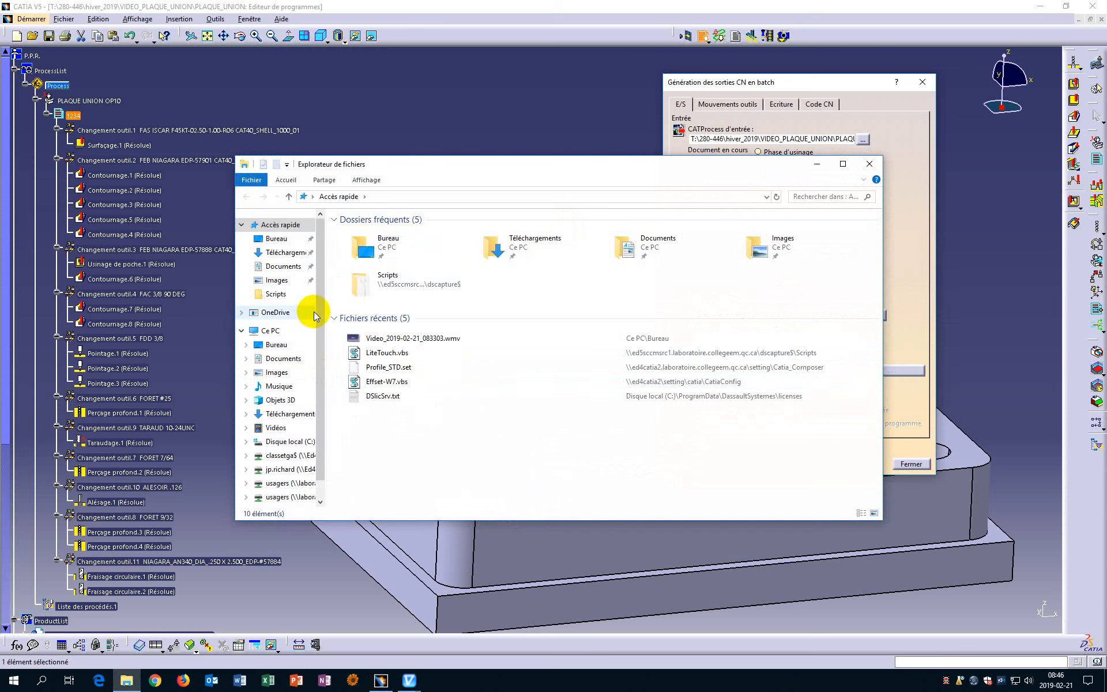
{"action": "scroll", "coordinate": [288, 334], "scroll_direction": "down", "scroll_amount": 1}
{"action": "left_click", "coordinate": [283, 445]}
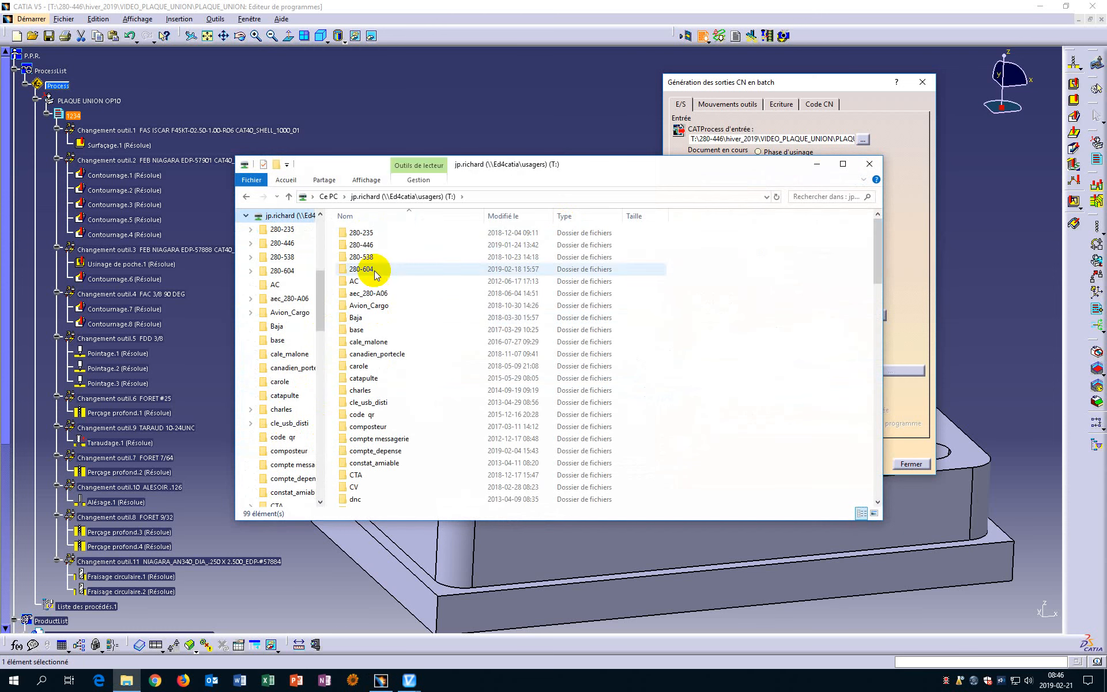
{"action": "double_click", "coordinate": [364, 244]}
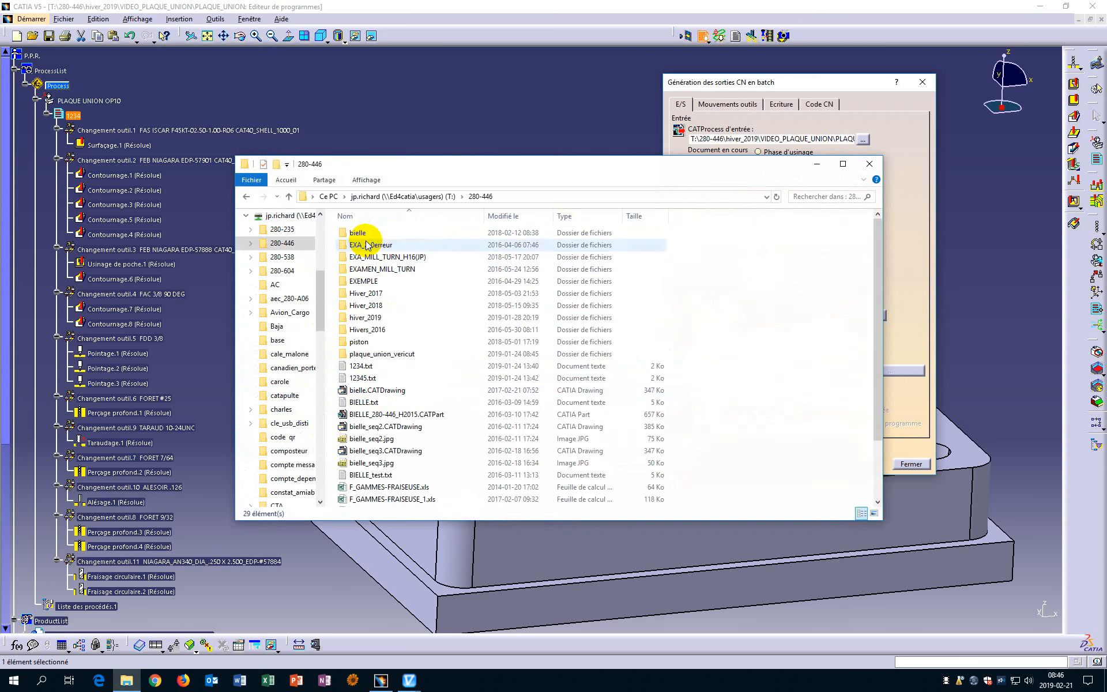
{"action": "double_click", "coordinate": [369, 317]}
{"action": "double_click", "coordinate": [385, 280]}
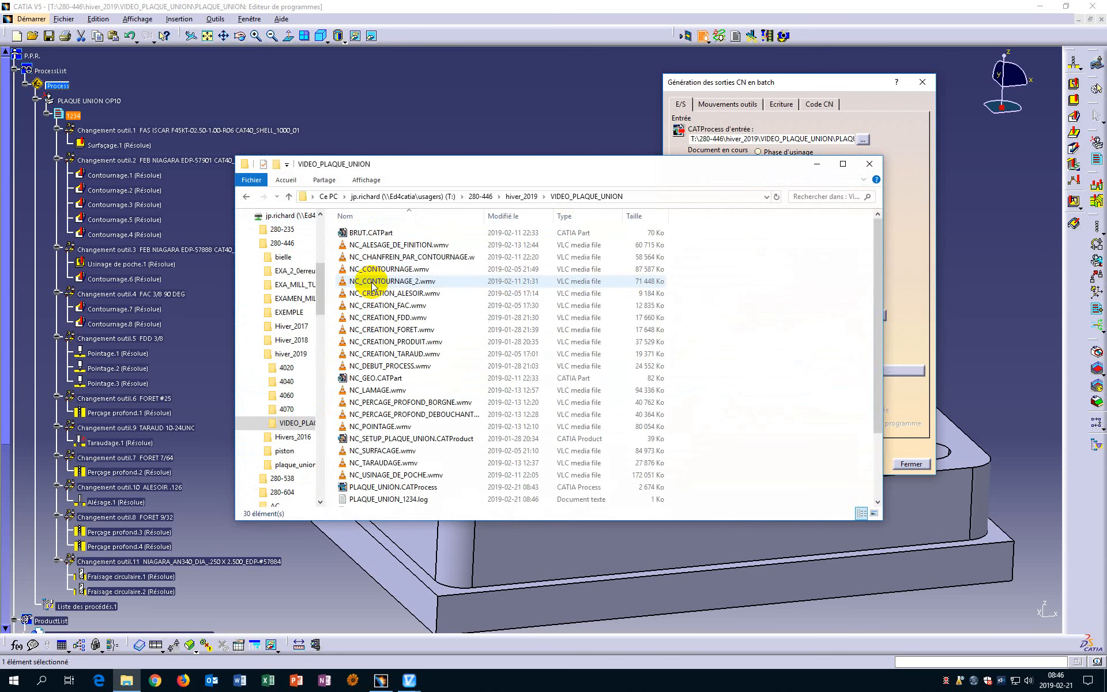
{"action": "scroll", "coordinate": [413, 322], "scroll_direction": "down", "scroll_amount": 2}
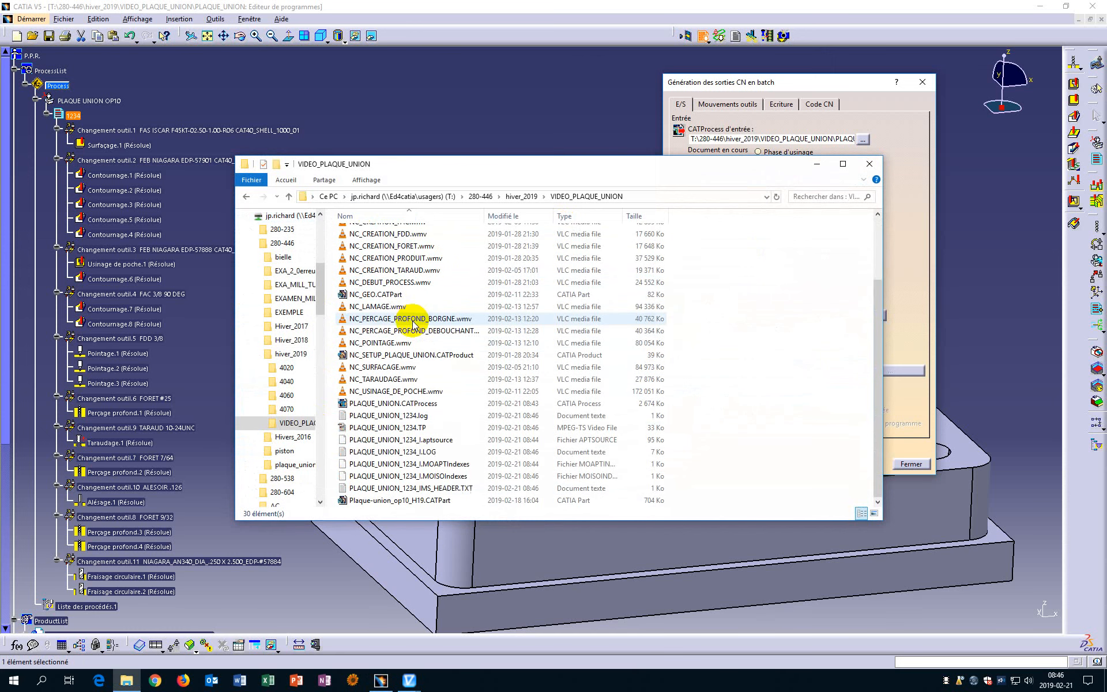
Open the generated file PLAQUE_UNION_1234.TP with Bloc-notes, without making it the default application
{"action": "left_click", "coordinate": [374, 428]}
{"action": "right_click", "coordinate": [381, 432]}
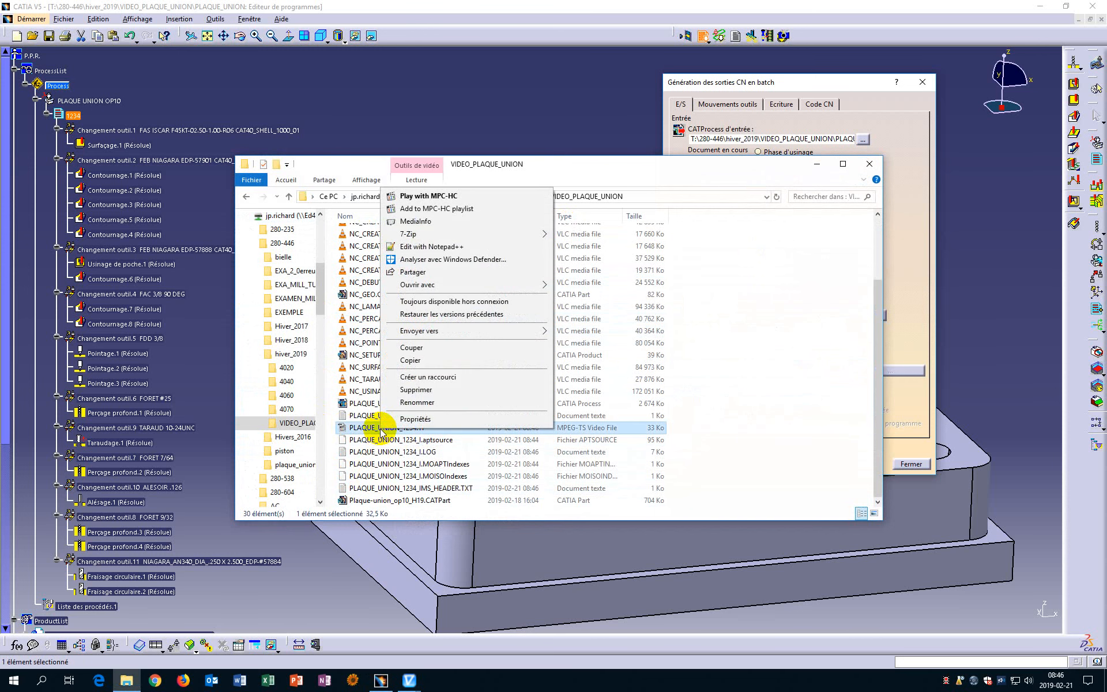
{"action": "mouse_move", "coordinate": [441, 284]}
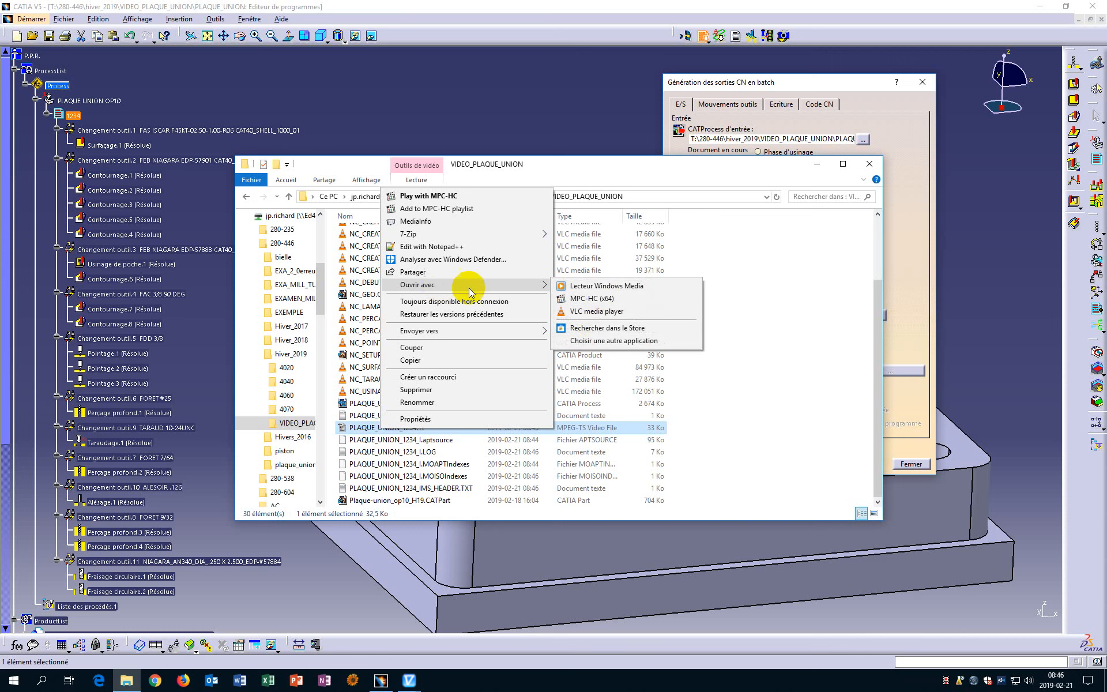
{"action": "left_click", "coordinate": [591, 341]}
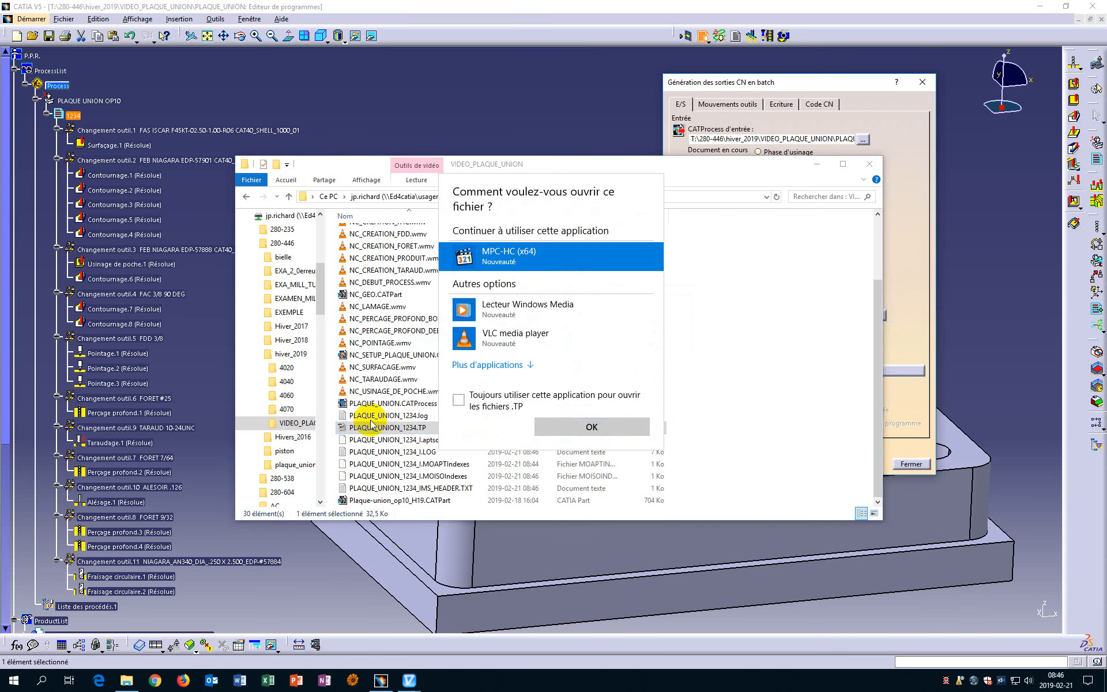
{"action": "left_click", "coordinate": [525, 366]}
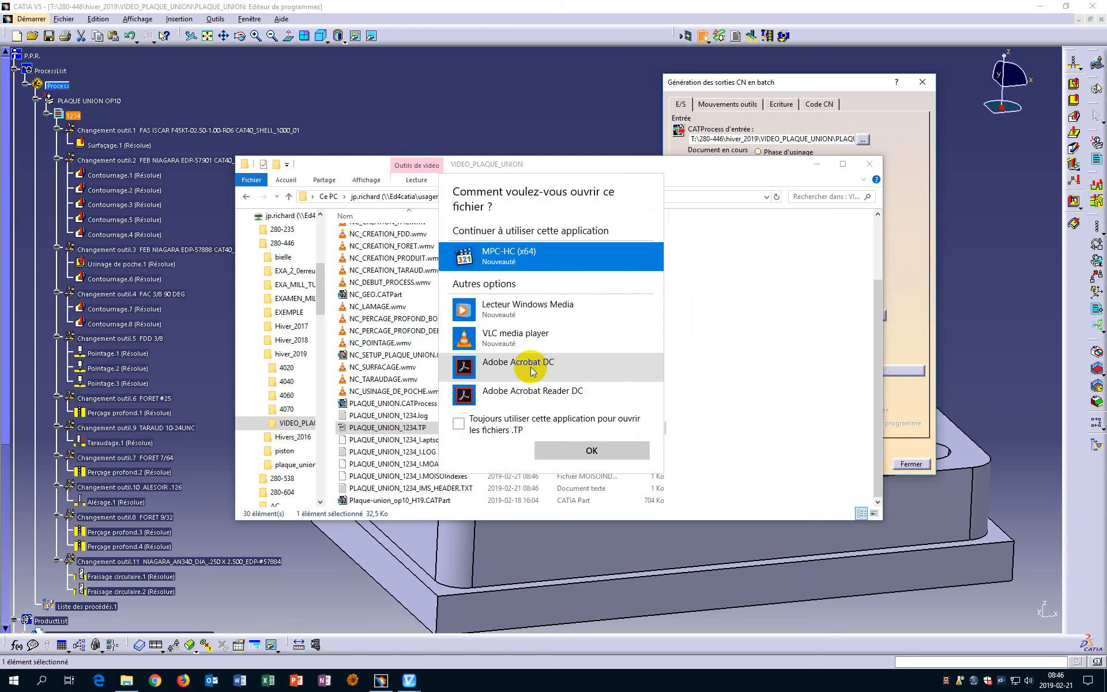
{"action": "scroll", "coordinate": [542, 337], "scroll_direction": "down", "scroll_amount": 3}
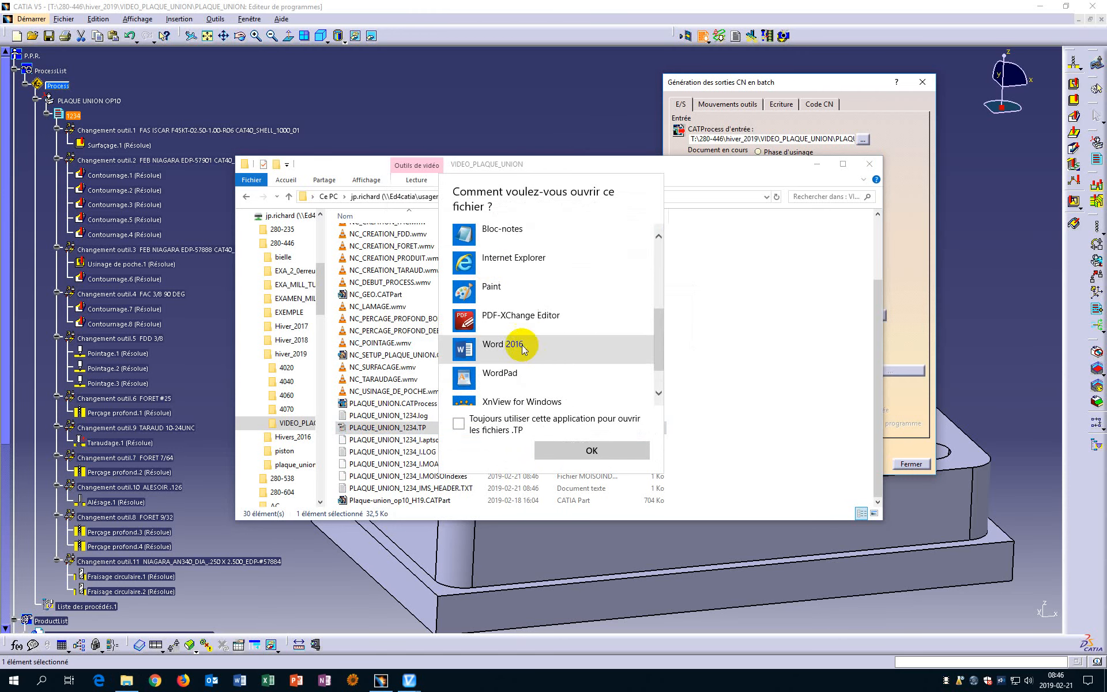
{"action": "left_click", "coordinate": [488, 231]}
{"action": "left_click", "coordinate": [591, 450]}
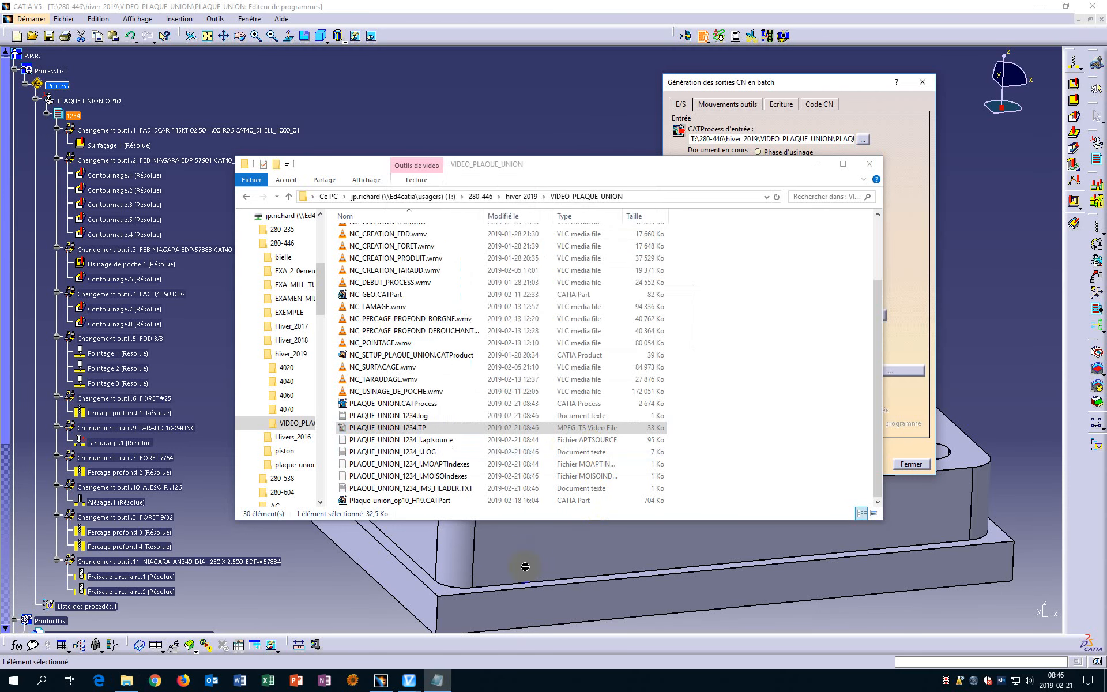
Enlarge the Bloc-notes window, dismiss the Antidote bar, look through the NC code of PLAQUE_UNION_1234.TP and close the file
{"action": "left_click_drag", "start_coordinate": [521, 382], "coordinate": [728, 505]}
{"action": "left_click", "coordinate": [595, 98]}
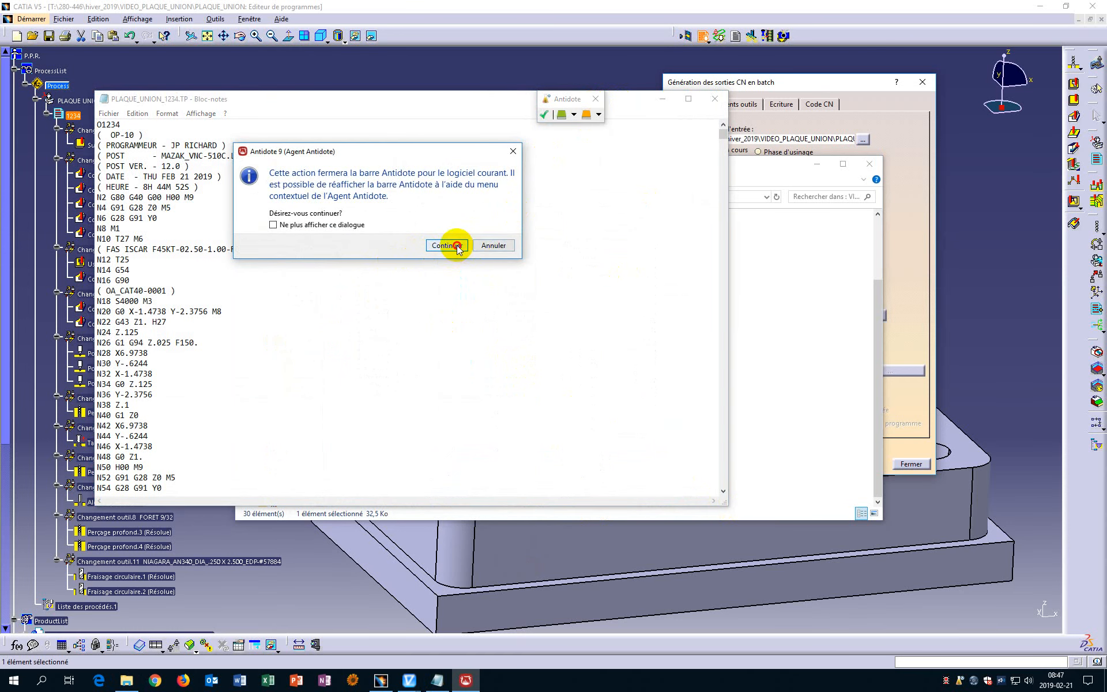
{"action": "left_click", "coordinate": [456, 246]}
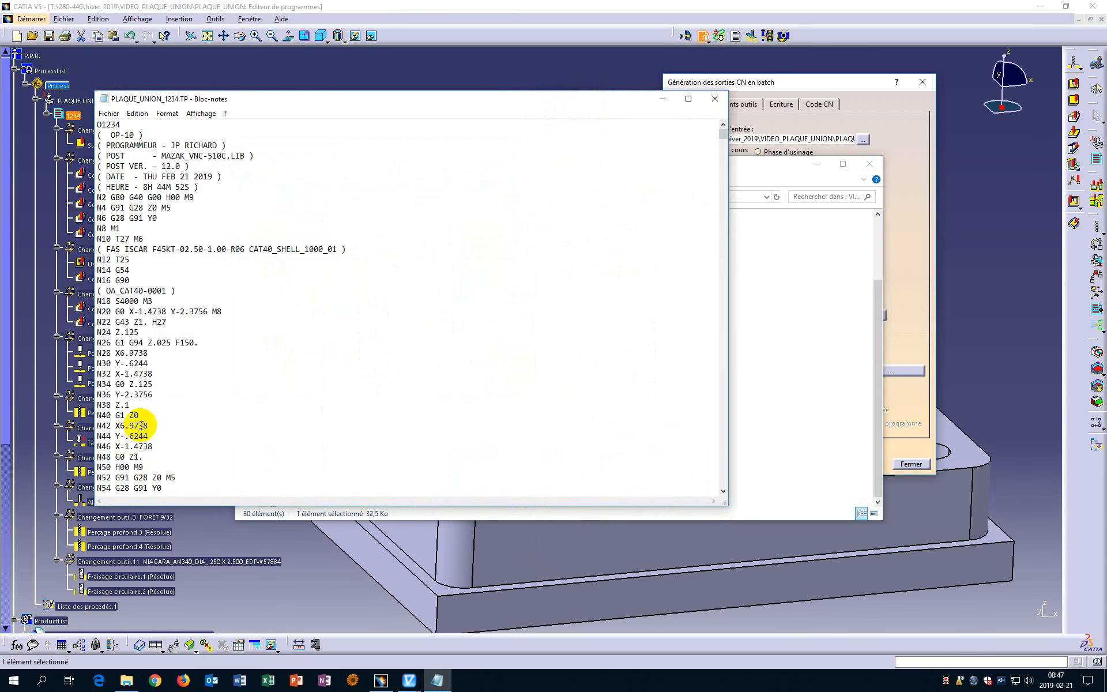
{"action": "scroll", "coordinate": [141, 425], "scroll_direction": "down", "scroll_amount": 20}
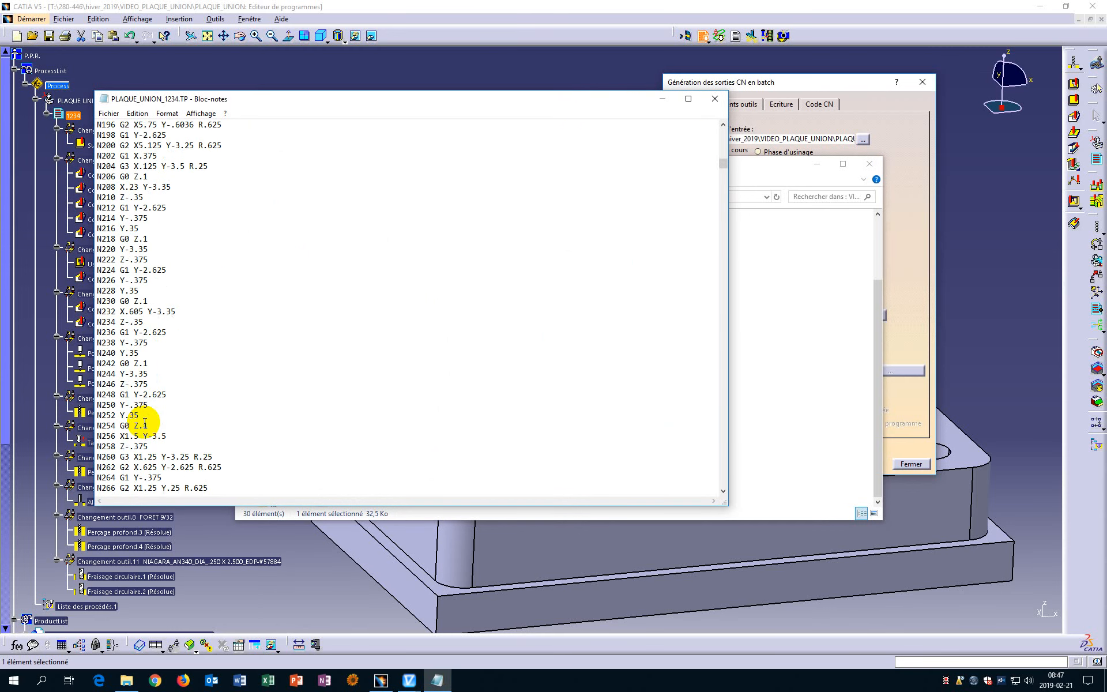
{"action": "scroll", "coordinate": [145, 424], "scroll_direction": "down", "scroll_amount": 20}
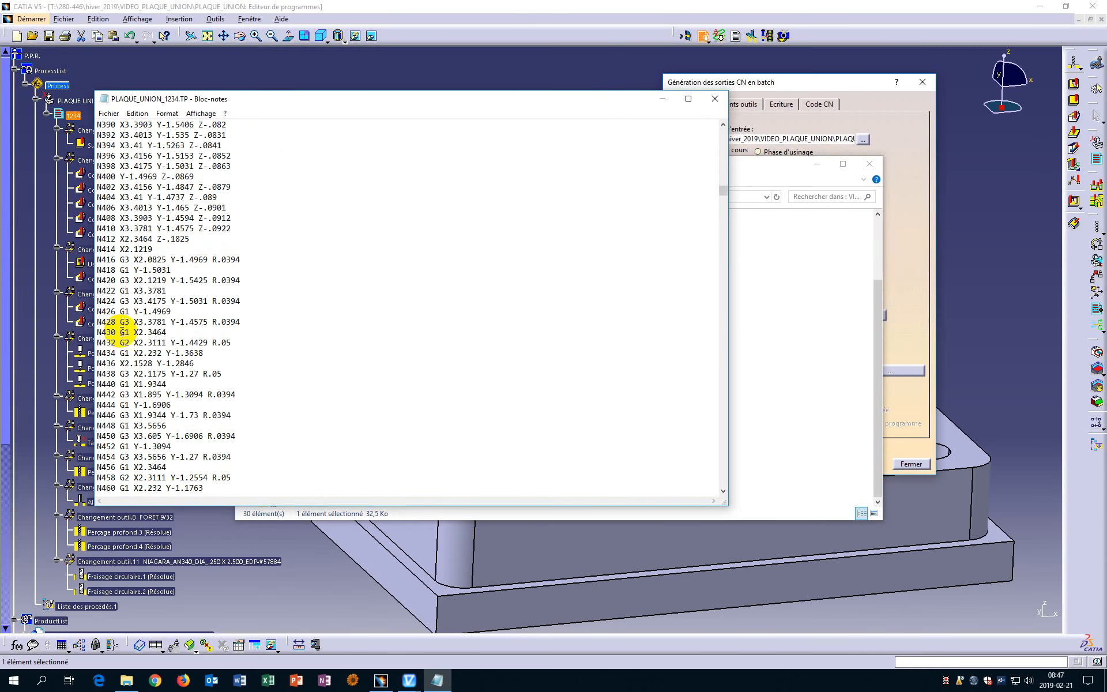
{"action": "scroll", "coordinate": [122, 332], "scroll_direction": "down", "scroll_amount": 20}
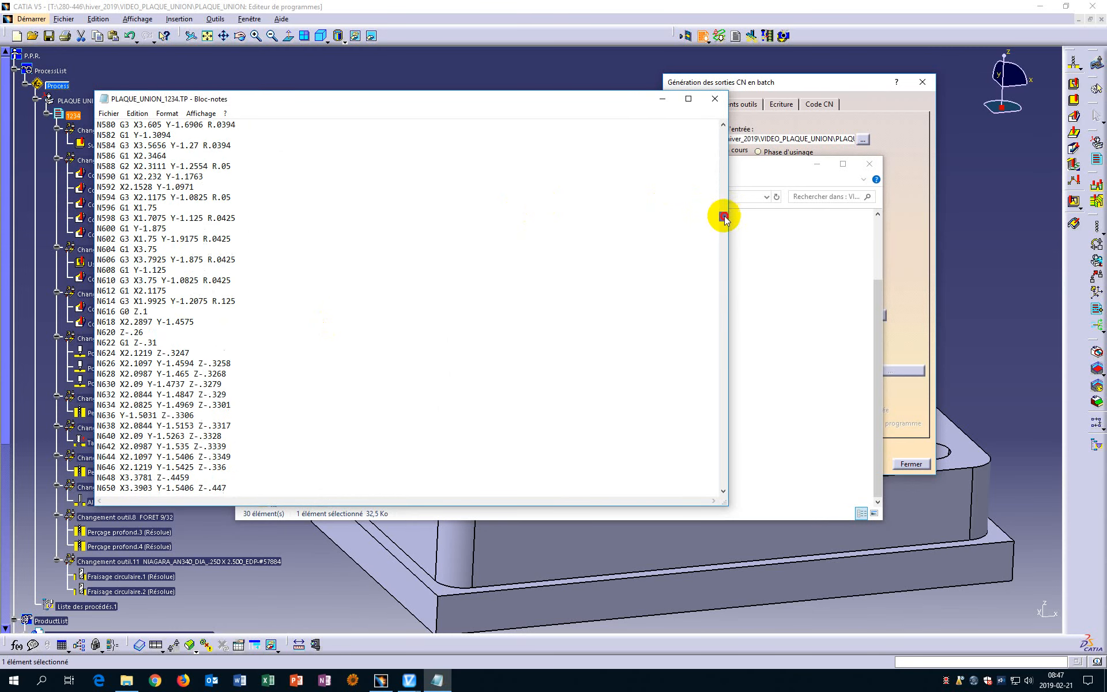
{"action": "left_click_drag", "start_coordinate": [723, 217], "coordinate": [722, 410]}
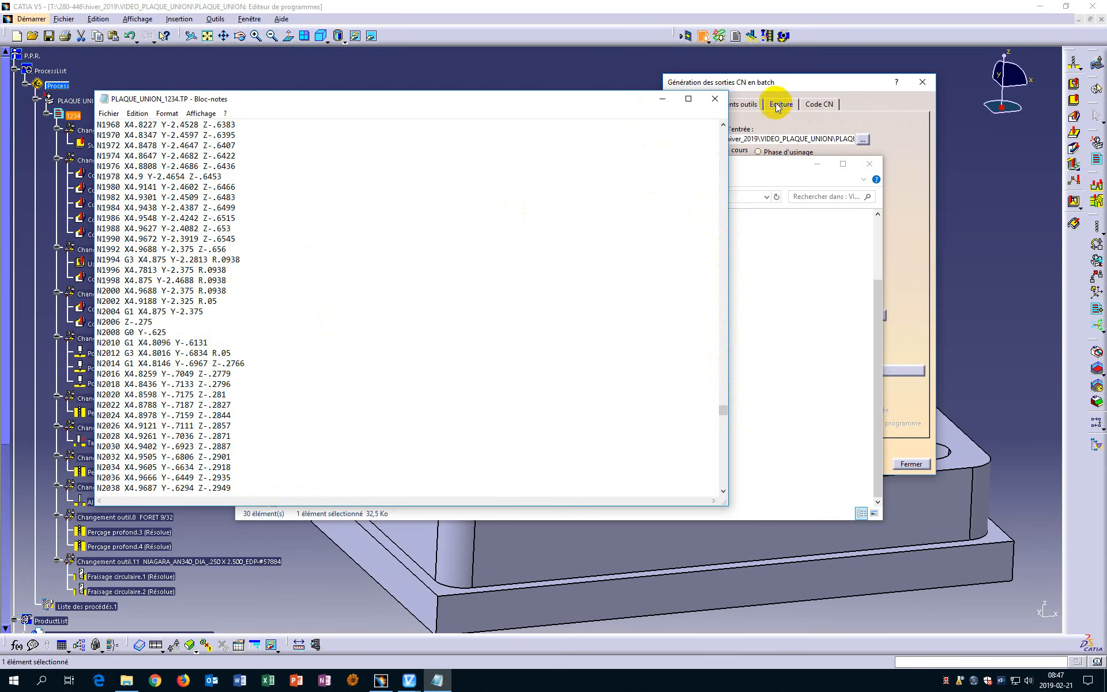
{"action": "left_click", "coordinate": [714, 98]}
{"action": "left_click", "coordinate": [781, 322]}
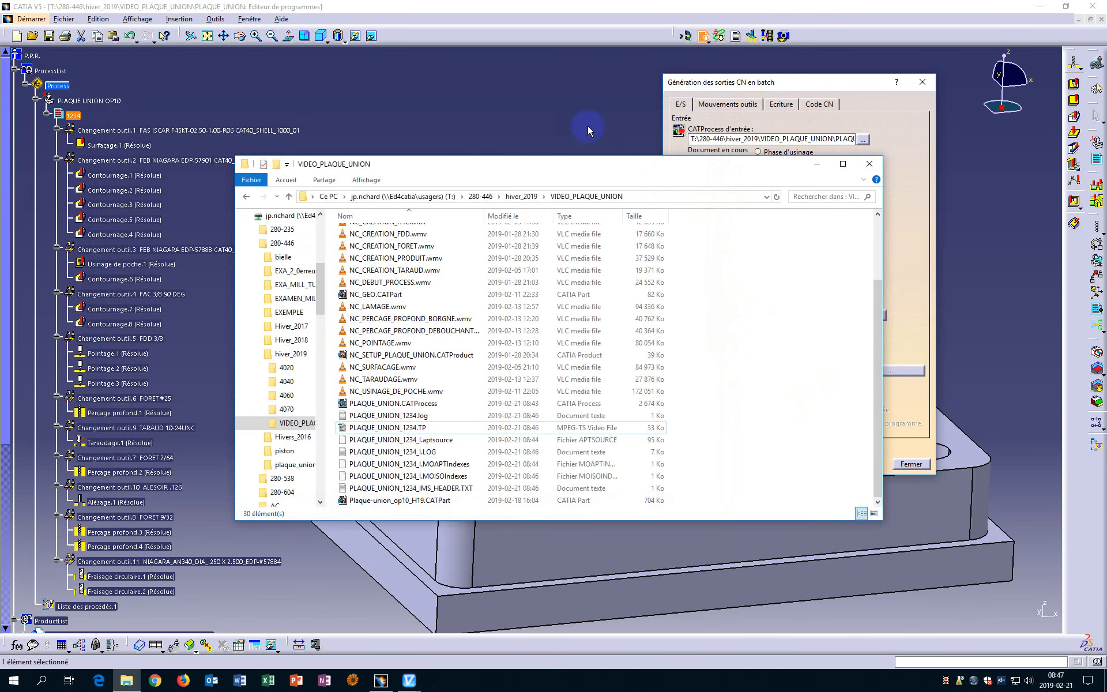
Switch to the PLAQUE_UNION project in VERICUT and open the NC program file selection for setup PLAQUE UNION OP10
{"action": "left_click", "coordinate": [587, 126]}
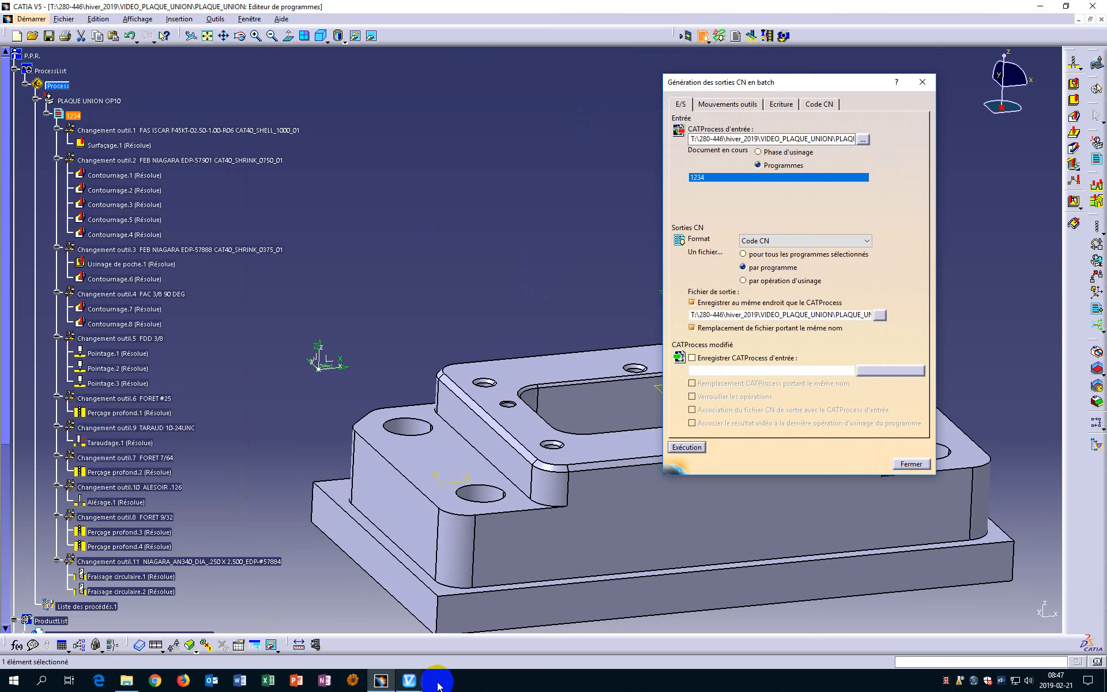
{"action": "left_click", "coordinate": [408, 680]}
{"action": "left_click", "coordinate": [369, 591]}
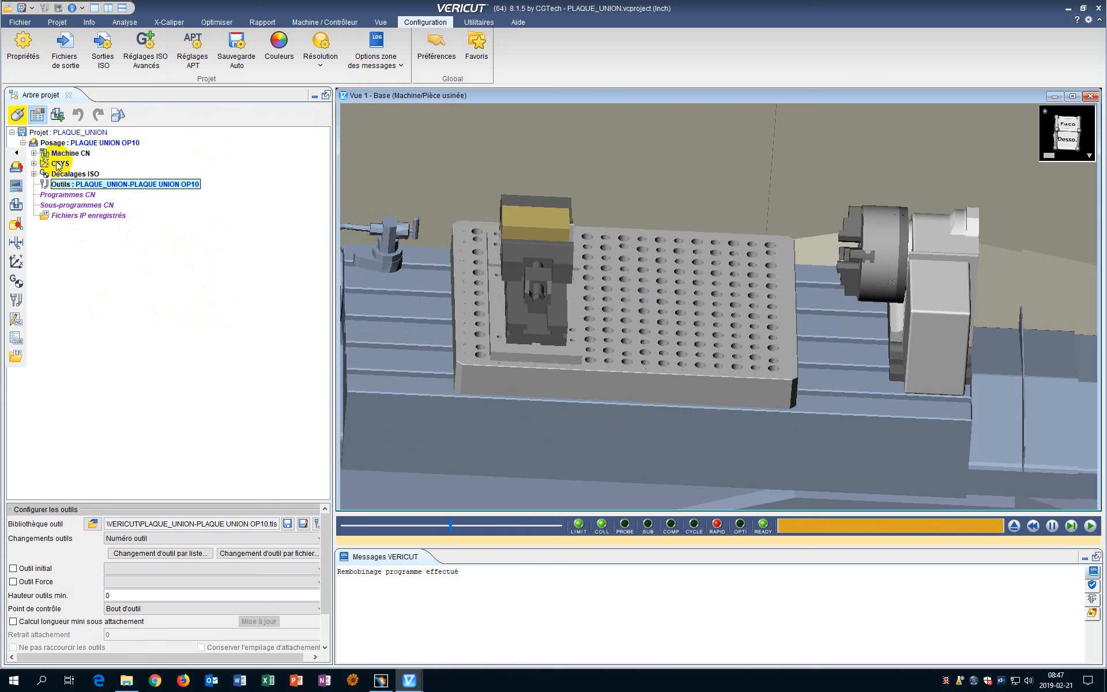
{"action": "double_click", "coordinate": [72, 195]}
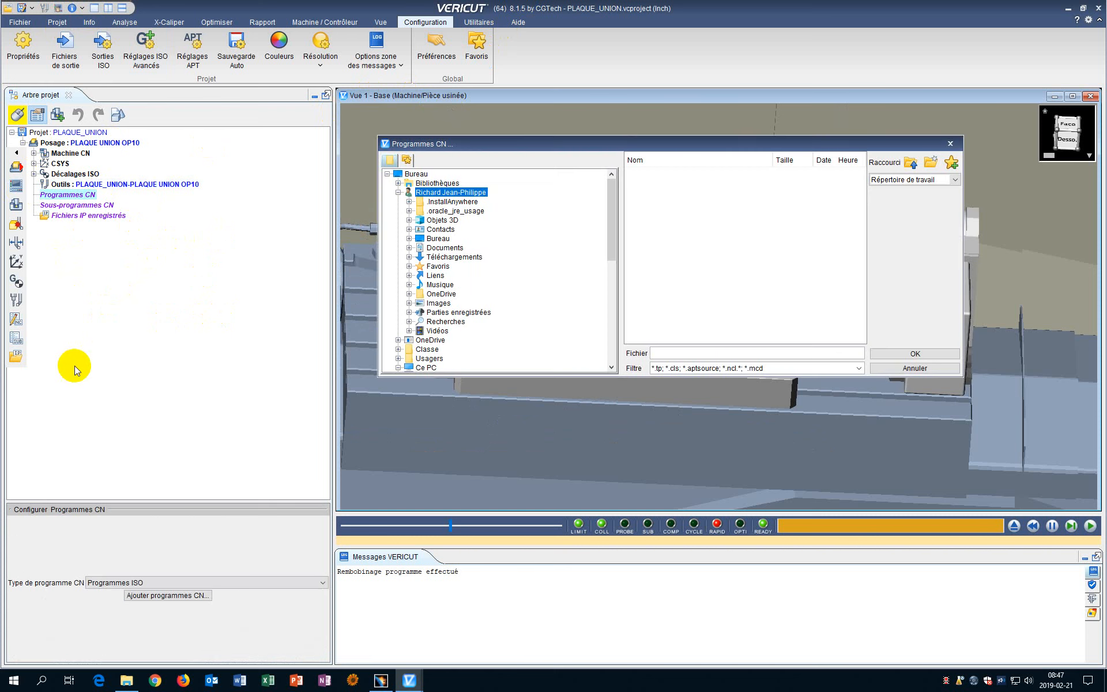
Add PLAQUE_UNION_1234.TP from T:\280-446\hiver_2019\VIDEO_PLAQUE_UNION as the setup's NC program
{"action": "left_click_drag", "start_coordinate": [612, 253], "coordinate": [613, 371]}
{"action": "double_click", "coordinate": [446, 339]}
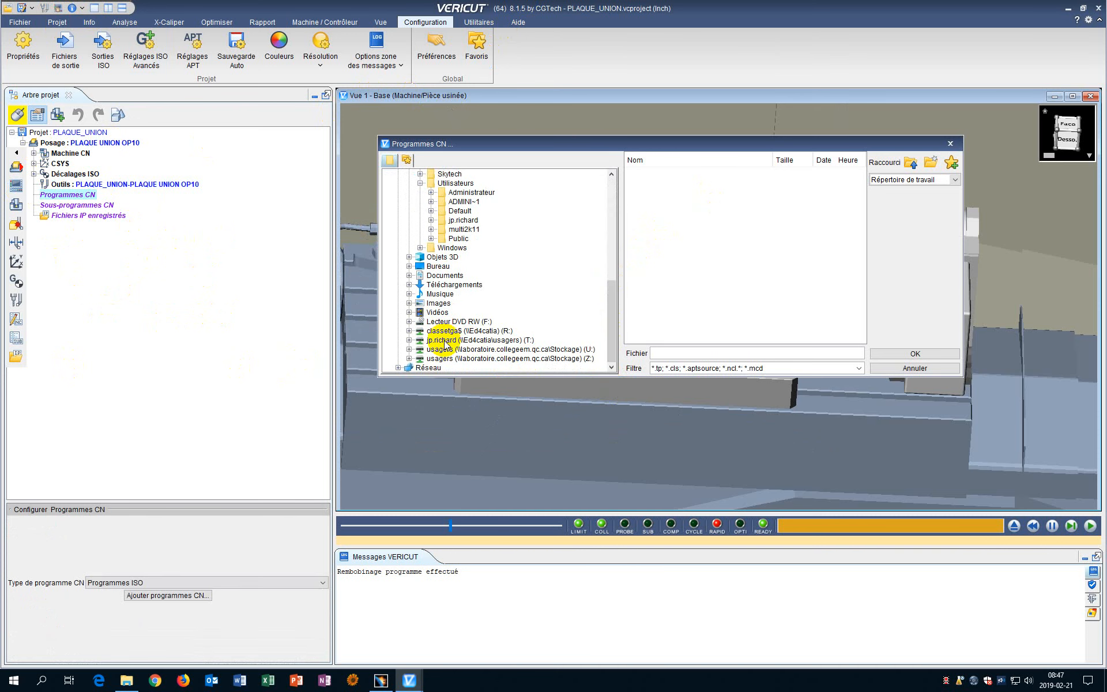
{"action": "mouse_move", "coordinate": [619, 278]}
{"action": "left_mouse_down"}
{"action": "mouse_move", "coordinate": [613, 346]}
{"action": "mouse_move", "coordinate": [613, 218]}
{"action": "mouse_move", "coordinate": [613, 257]}
{"action": "left_mouse_up"}
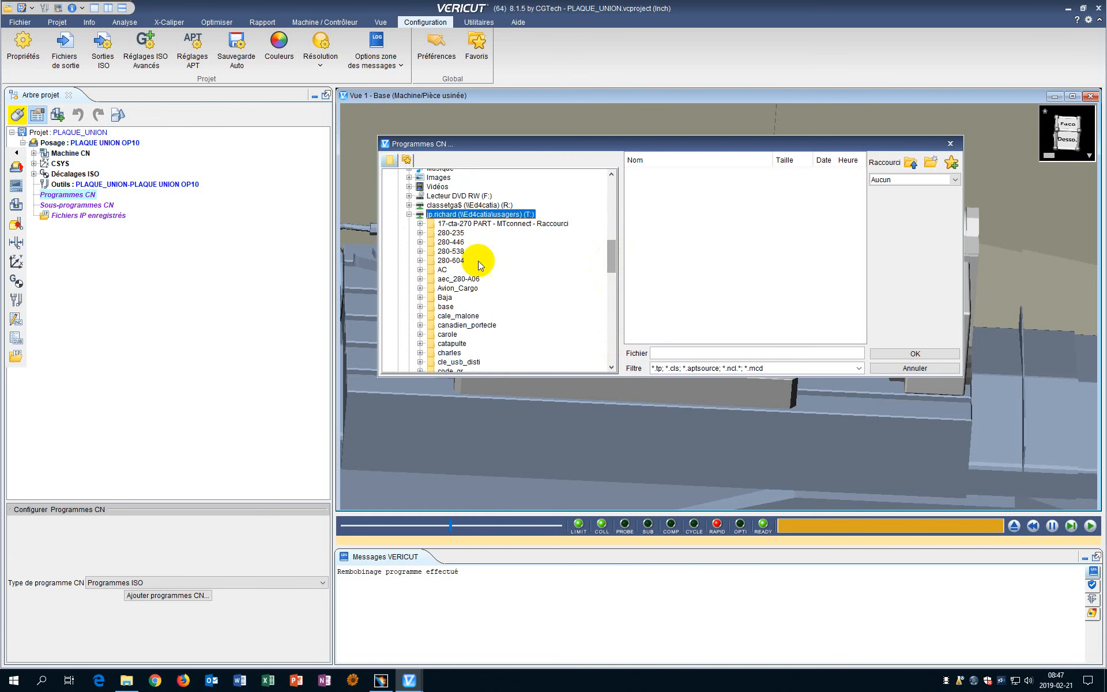
{"action": "double_click", "coordinate": [452, 242]}
{"action": "double_click", "coordinate": [468, 317]}
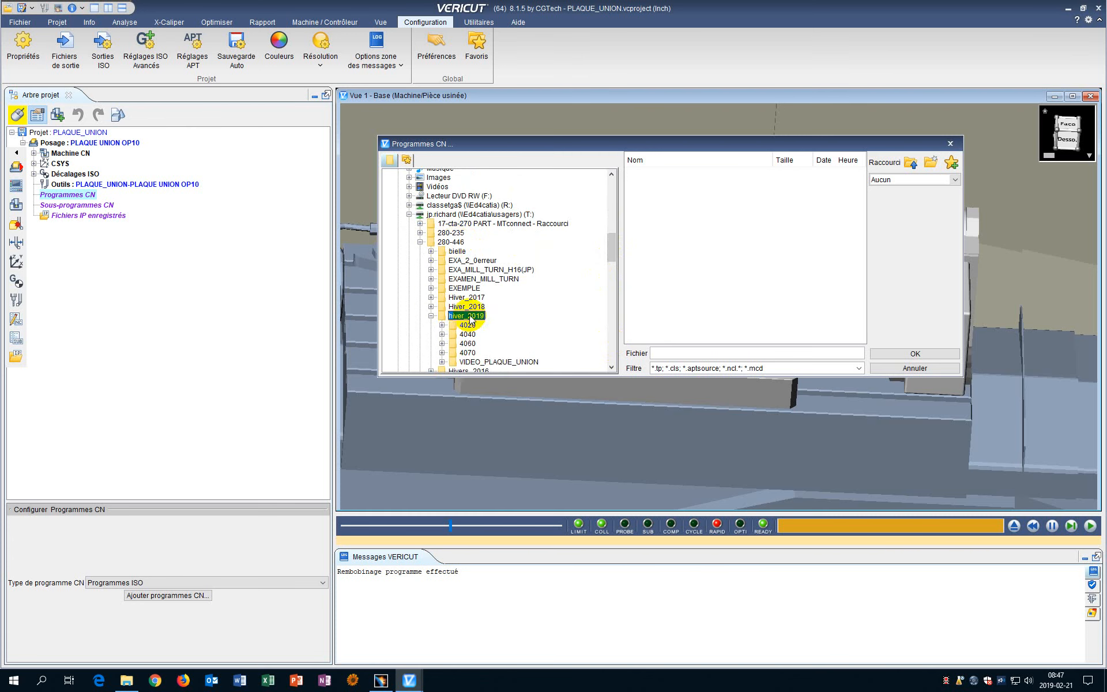
{"action": "left_click", "coordinate": [477, 360]}
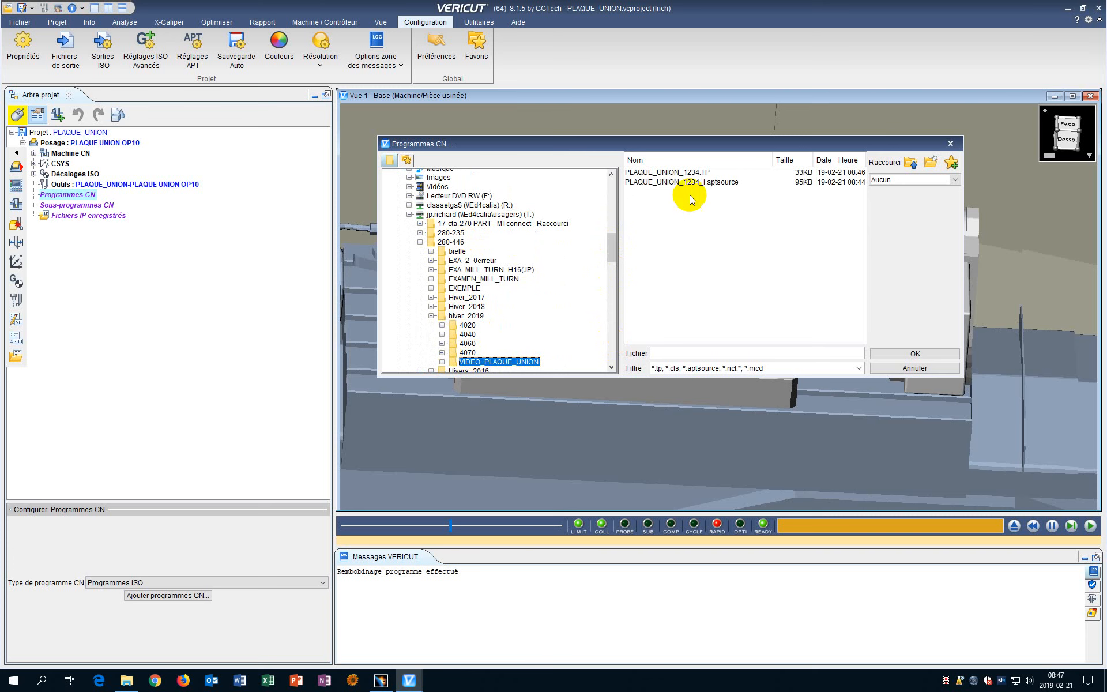
{"action": "left_click", "coordinate": [674, 172]}
{"action": "left_click", "coordinate": [918, 354]}
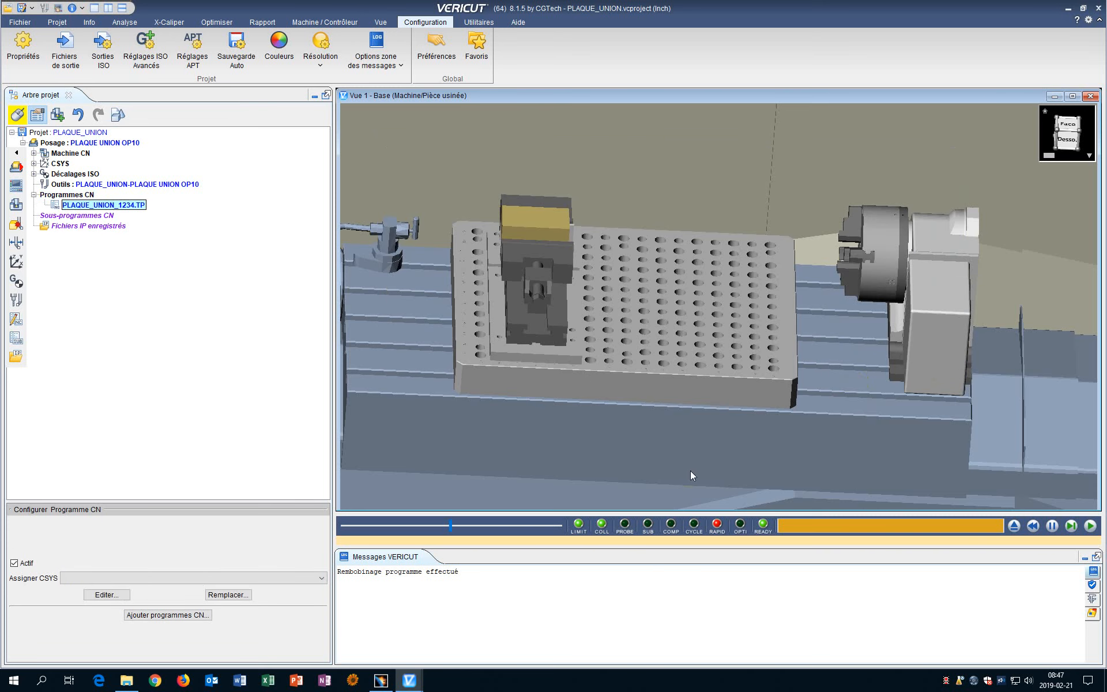
Reset the model, run the machining simulation of PLAQUE_UNION_1234.TP to the end of the setup and inspect the machined part in the vise
{"action": "left_click", "coordinate": [1014, 527]}
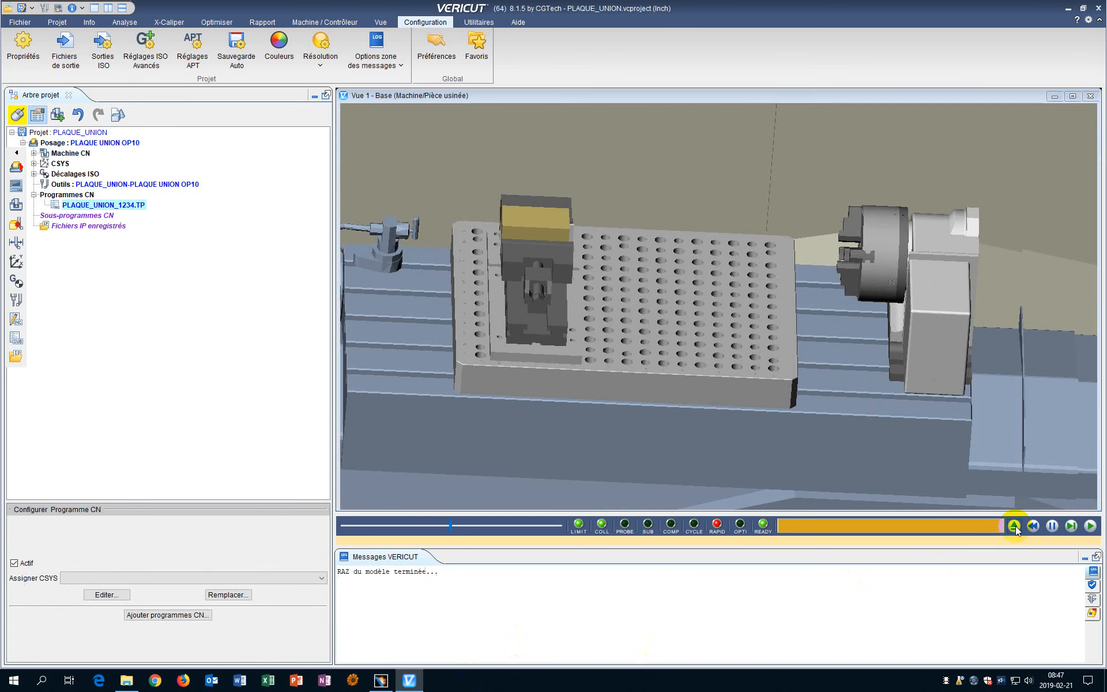
{"action": "left_click", "coordinate": [1090, 526]}
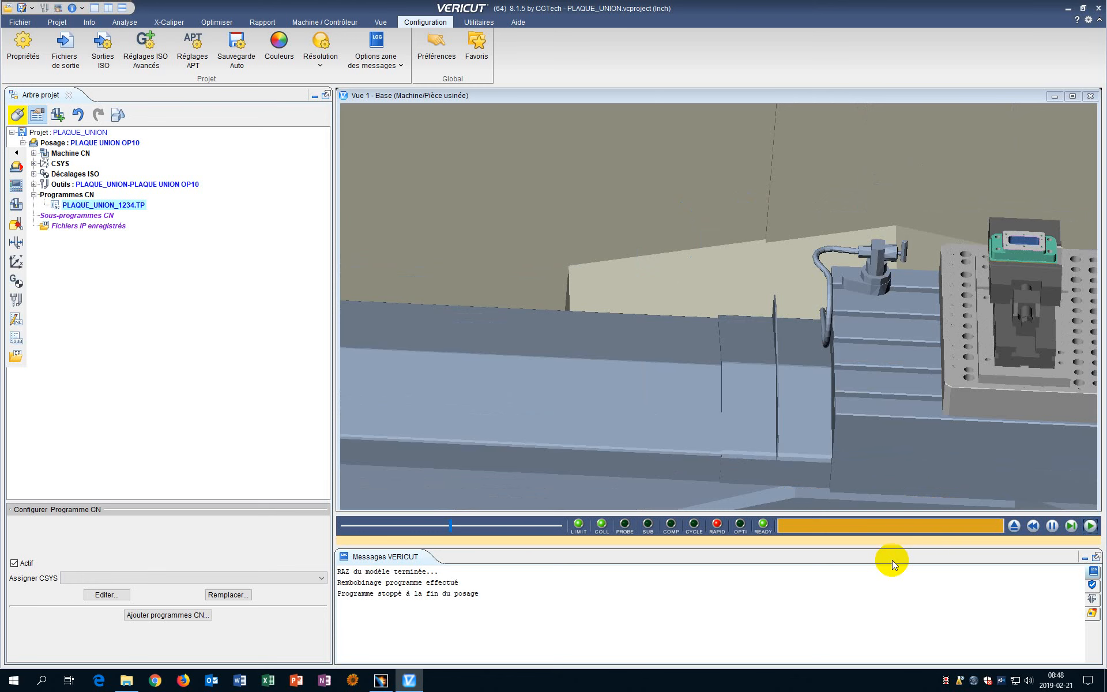
{"action": "middle_click_drag", "start_coordinate": [963, 308], "coordinate": [763, 338]}
{"action": "left_click", "coordinate": [867, 338]}
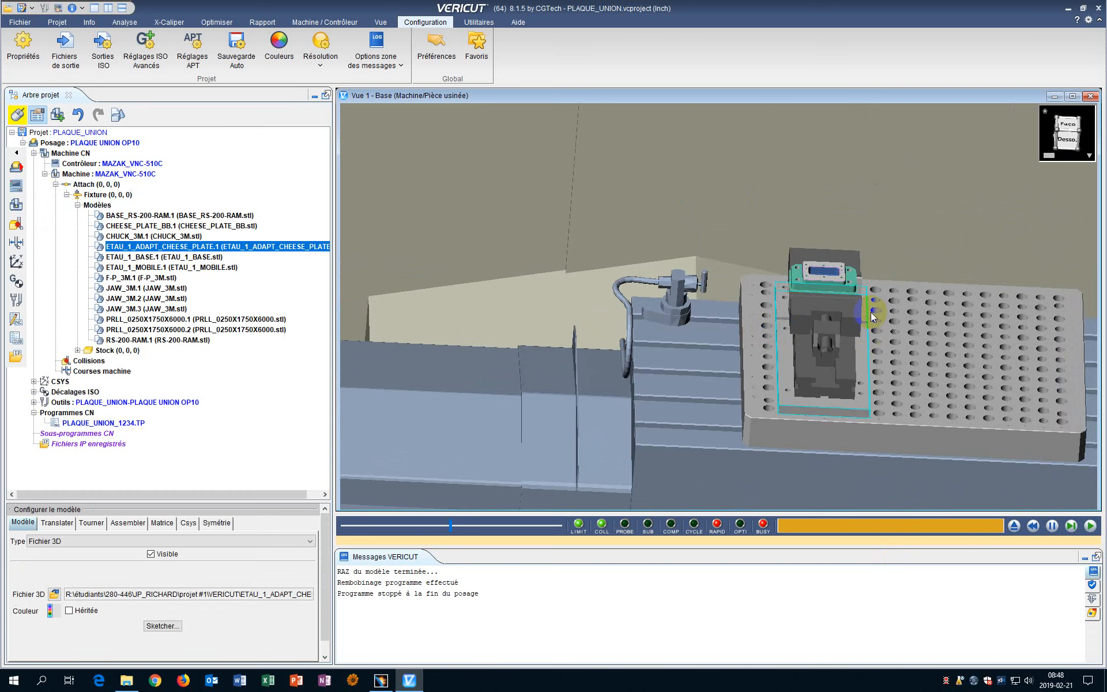
{"action": "scroll", "coordinate": [871, 313], "scroll_direction": "up", "scroll_amount": 5}
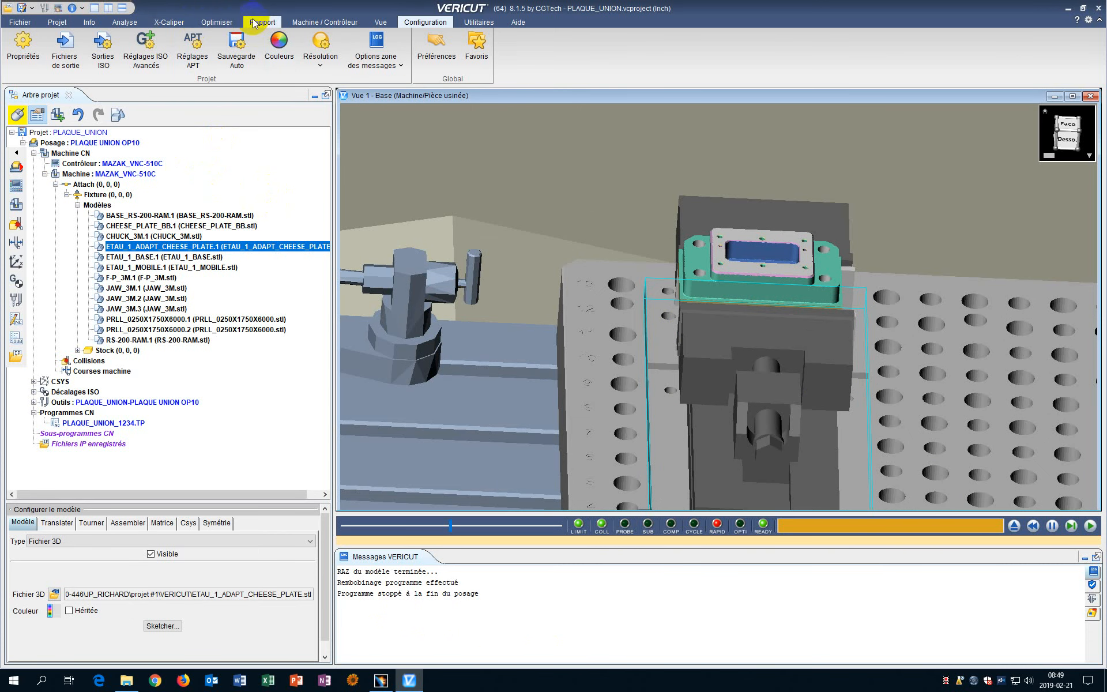
Open the AUTO-DIFF comparison settings to view the options, and close them without comparing
{"action": "left_click", "coordinate": [120, 22]}
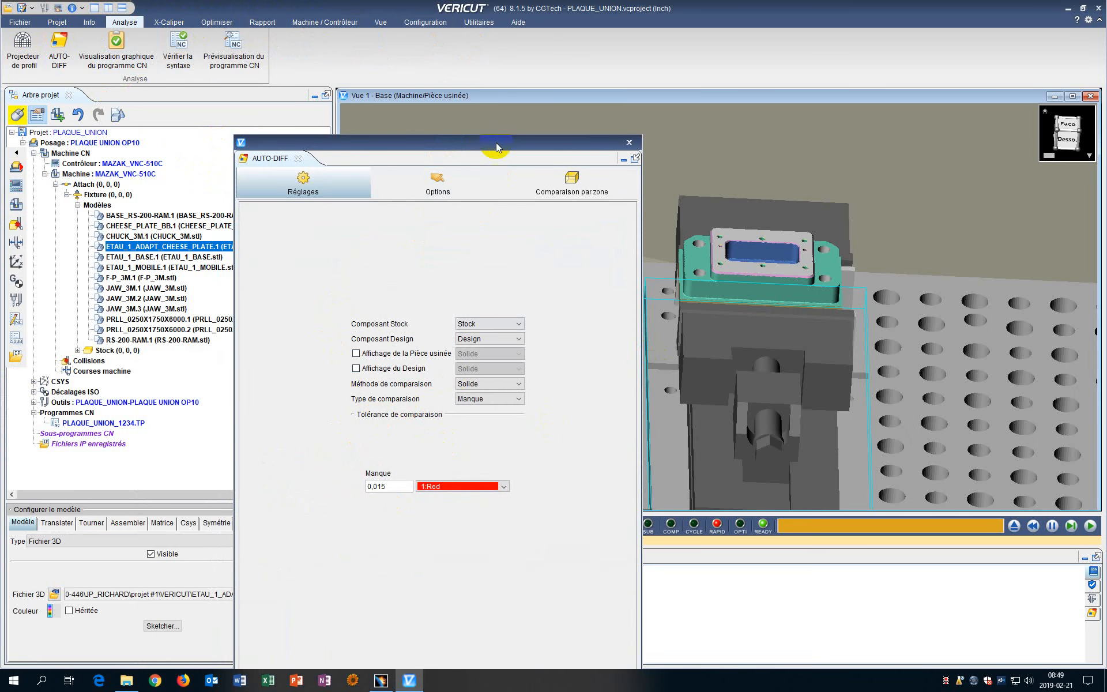
{"action": "left_click_drag", "start_coordinate": [495, 146], "coordinate": [479, 74]}
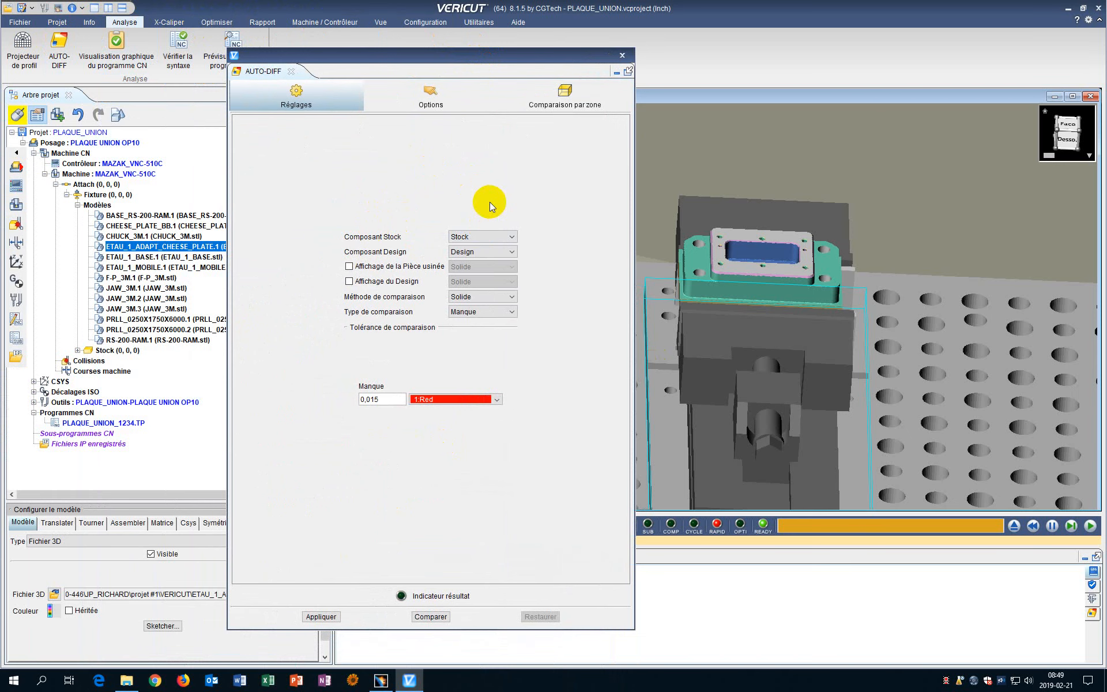
{"action": "left_click", "coordinate": [621, 55]}
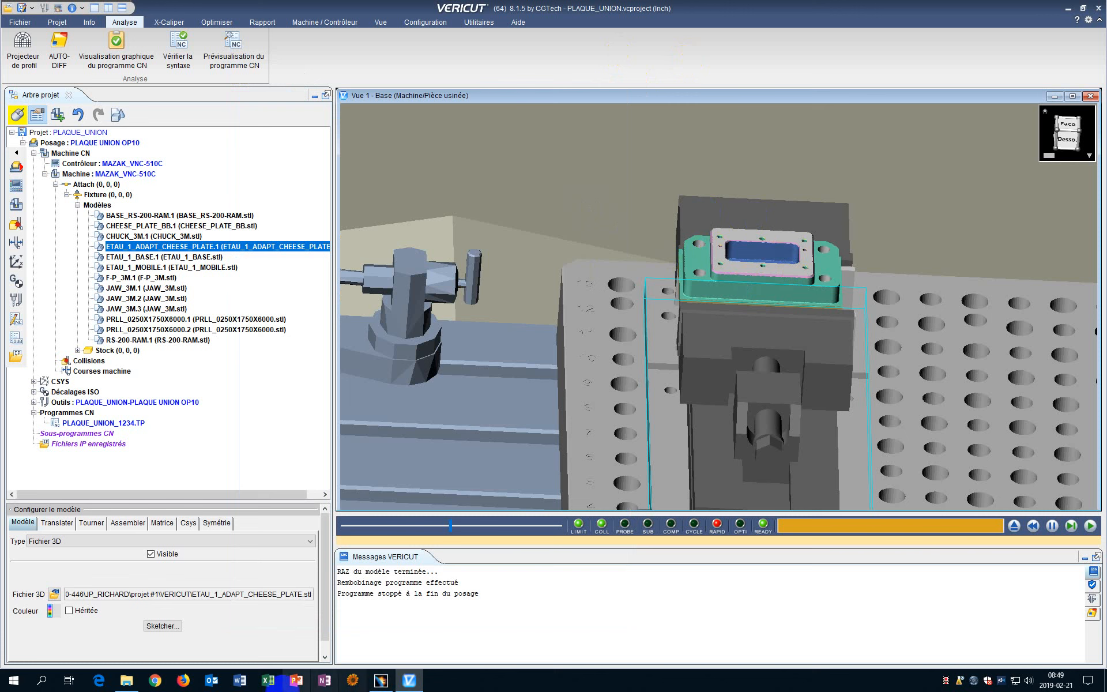
Examine the pocket, holes and contours of the simulated part from above and at an angle
{"action": "mouse_move", "coordinate": [395, 680]}
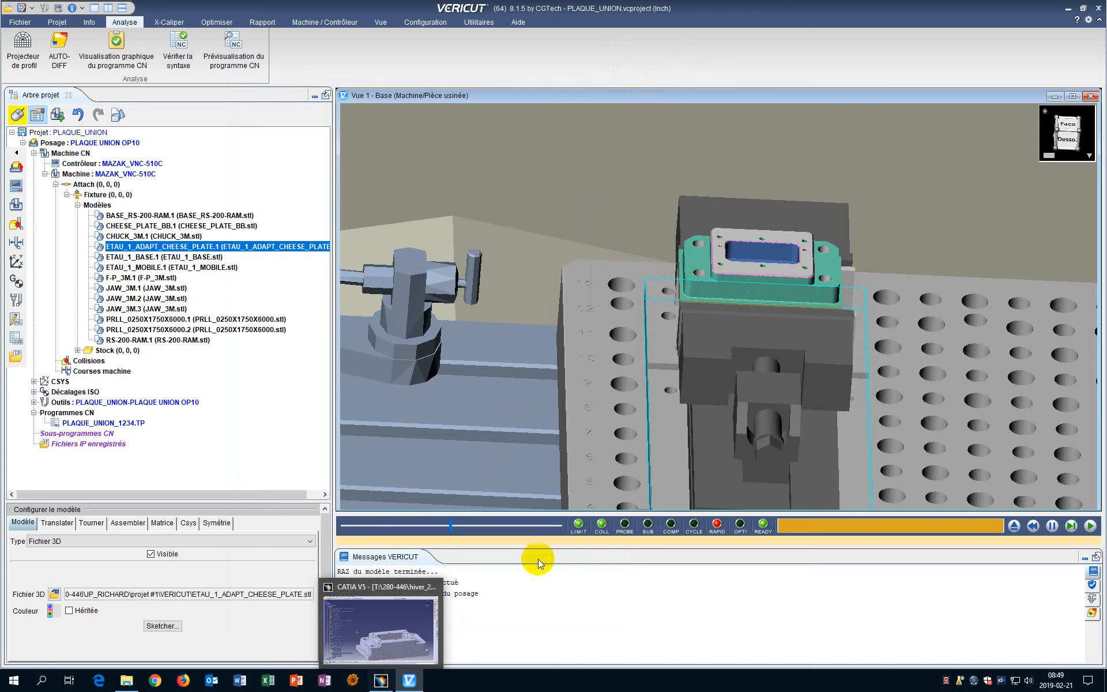
{"action": "middle_click_drag", "start_coordinate": [697, 240], "coordinate": [694, 306]}
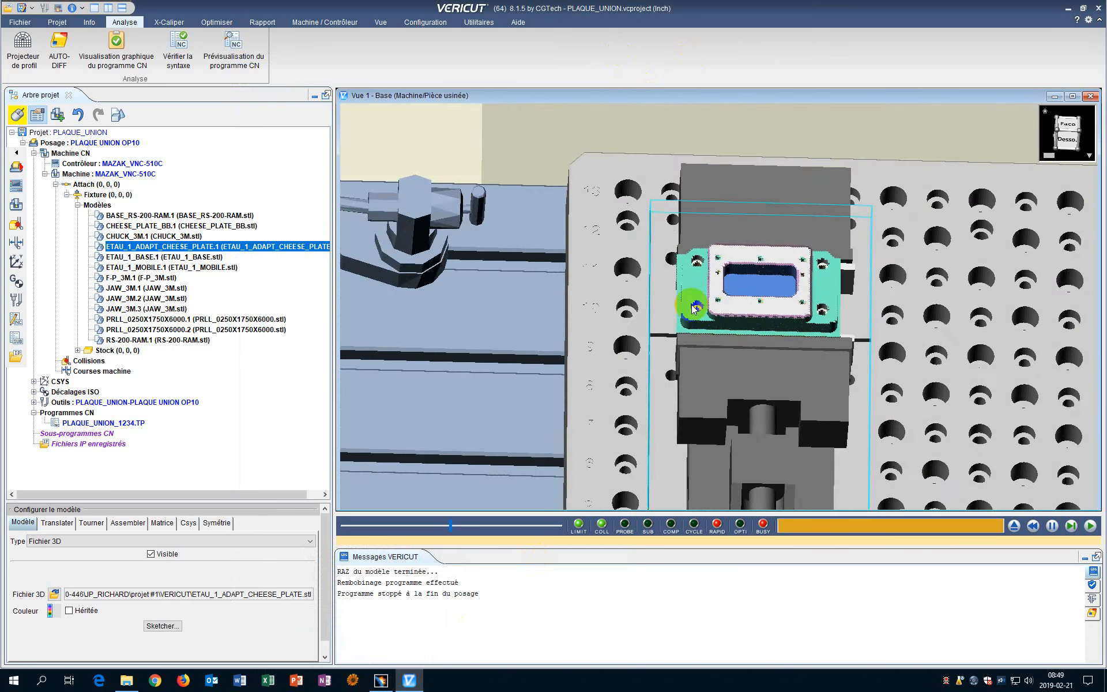
{"action": "scroll", "coordinate": [702, 272], "scroll_direction": "up", "scroll_amount": 5}
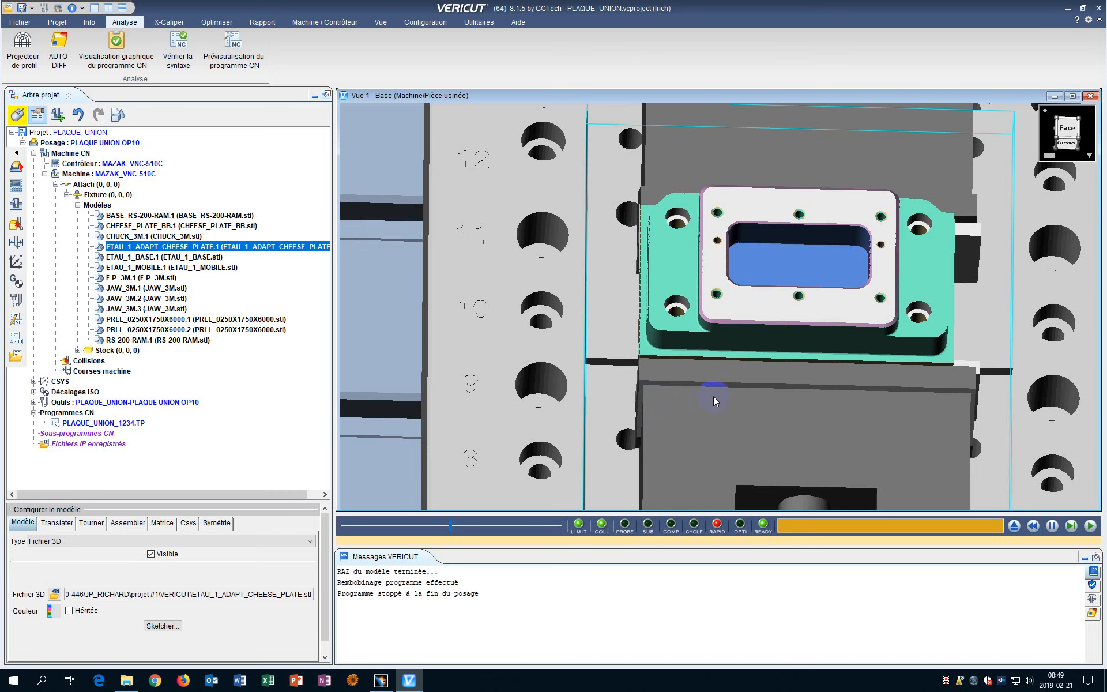
{"action": "mouse_move", "coordinate": [646, 383]}
{"action": "middle_mouse_down"}
{"action": "mouse_move", "coordinate": [681, 268]}
{"action": "mouse_move", "coordinate": [647, 296]}
{"action": "mouse_move", "coordinate": [690, 342]}
{"action": "mouse_move", "coordinate": [632, 201]}
{"action": "middle_mouse_up"}
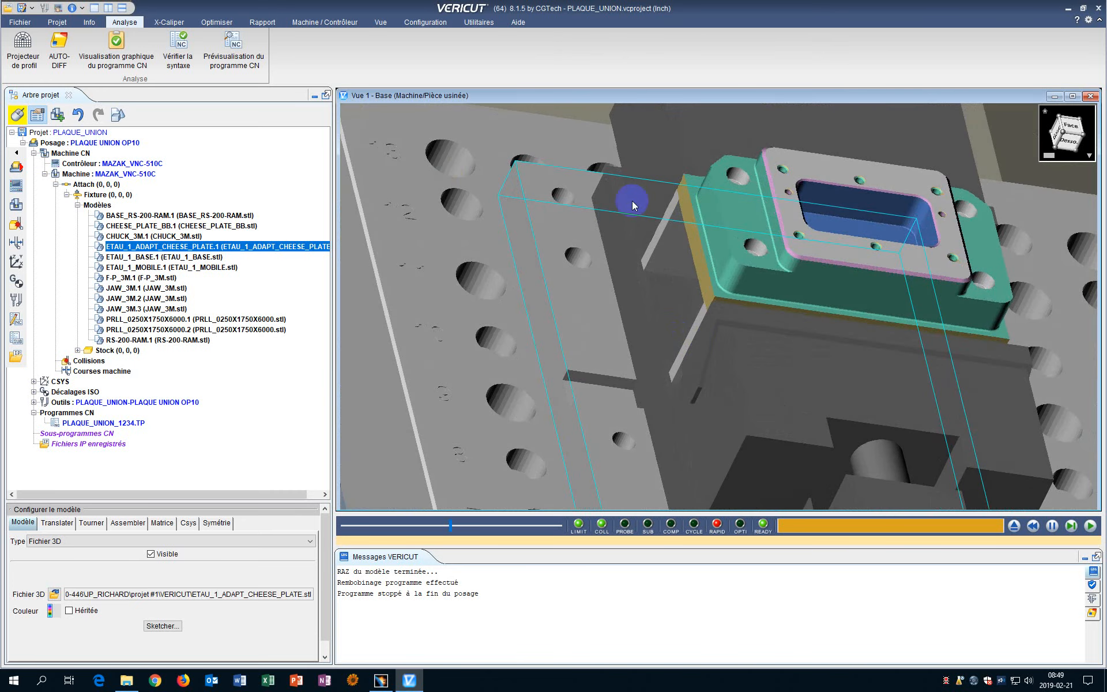